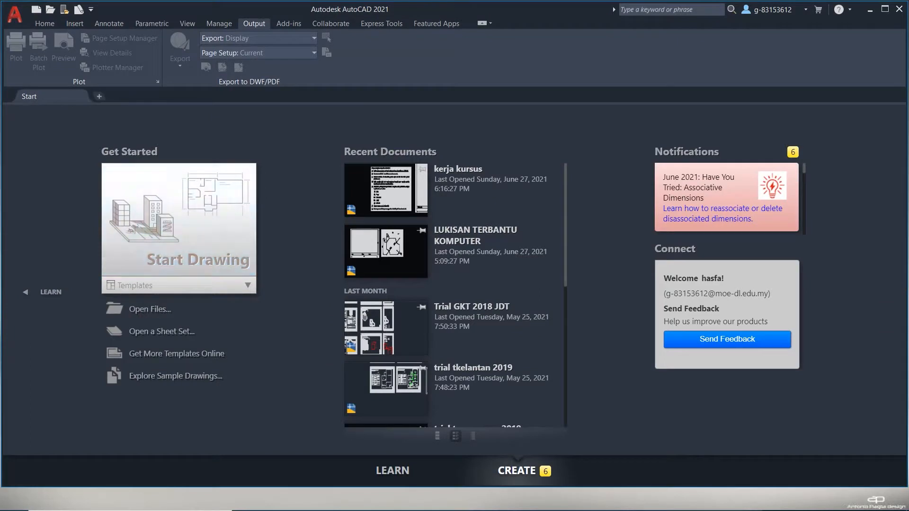
# Maximize AutoCAD and start a new blank drawing from the acadiso template.
pyautogui.click(884, 9)
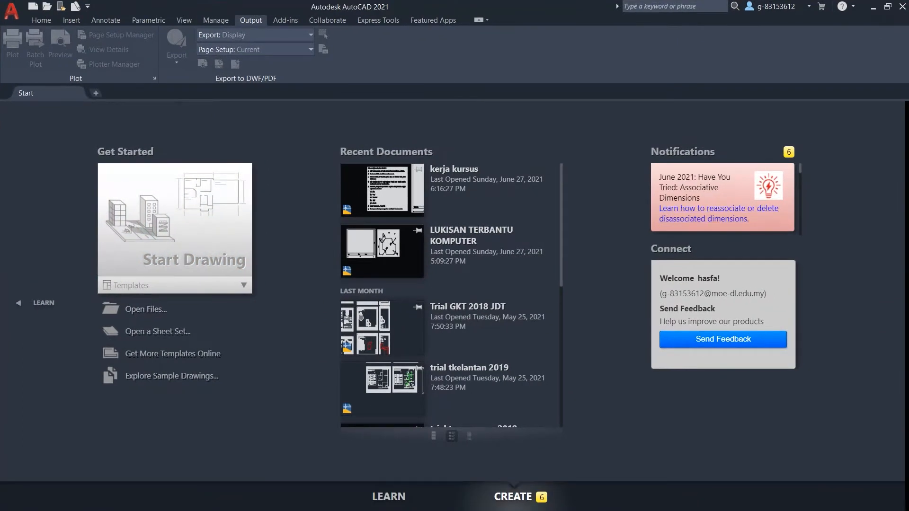
pyautogui.click(11, 11)
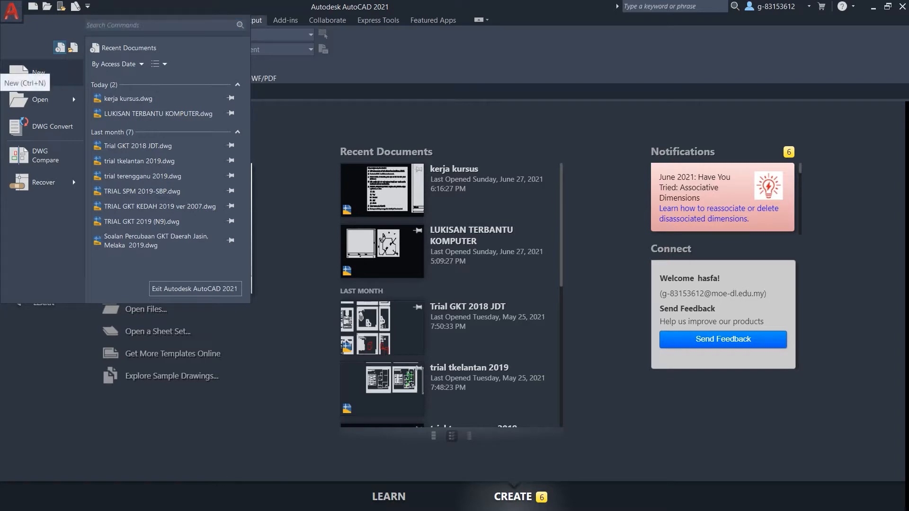
pyautogui.click(22, 71)
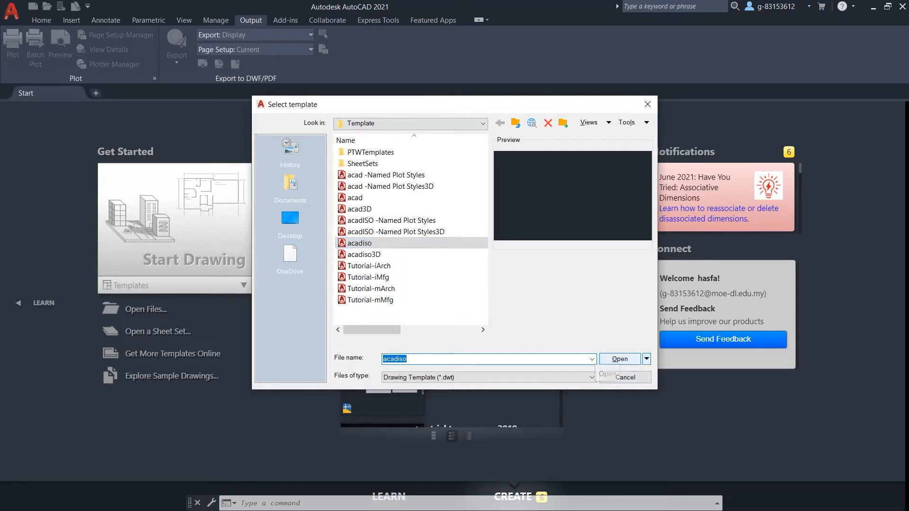
pyautogui.click(617, 359)
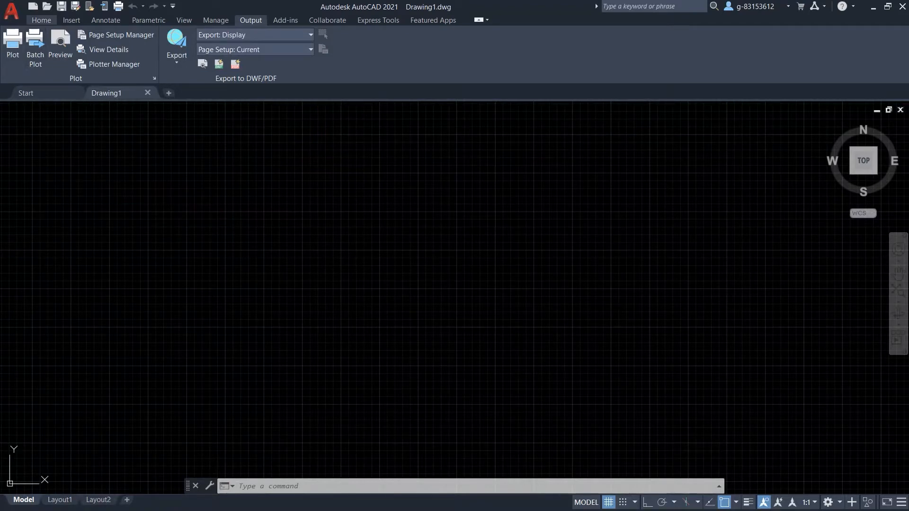
pyautogui.click(42, 19)
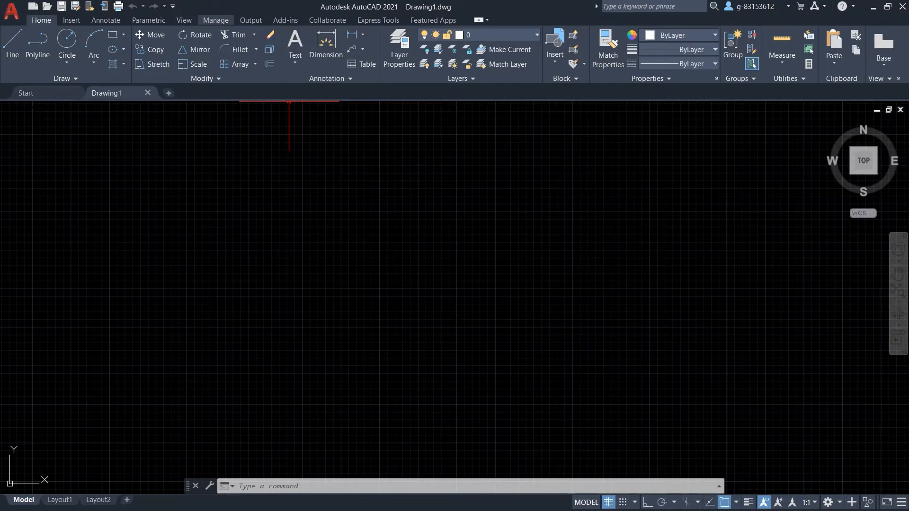
# Switch to the Output ribbon to show the Plot and Page Setup tools.
pyautogui.click(250, 20)
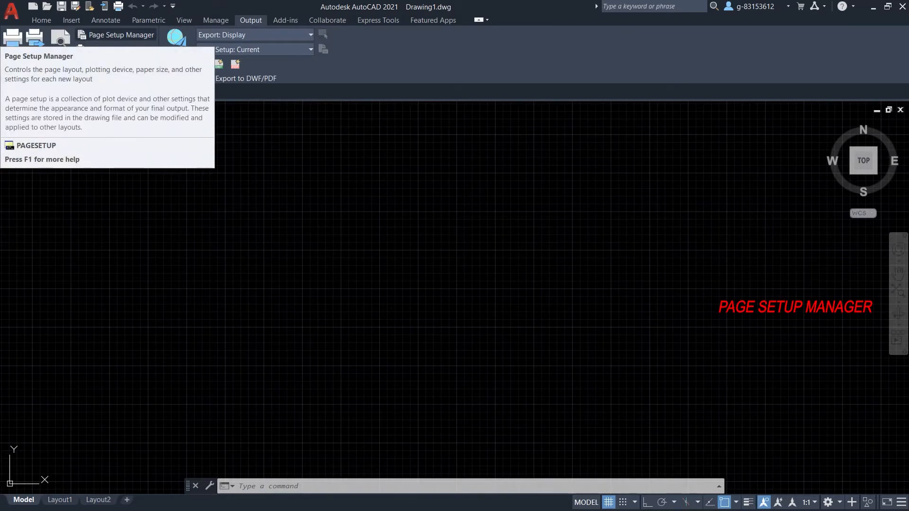
# Set the Model page setup to ISO A4 (297 x 210 mm), unfitted, 1:1 scale, Display area.
pyautogui.click(118, 35)
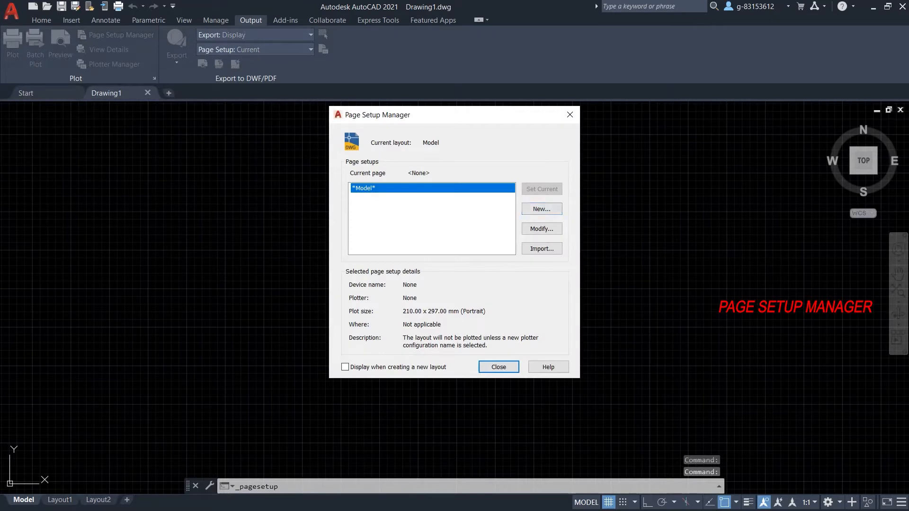
pyautogui.click(541, 228)
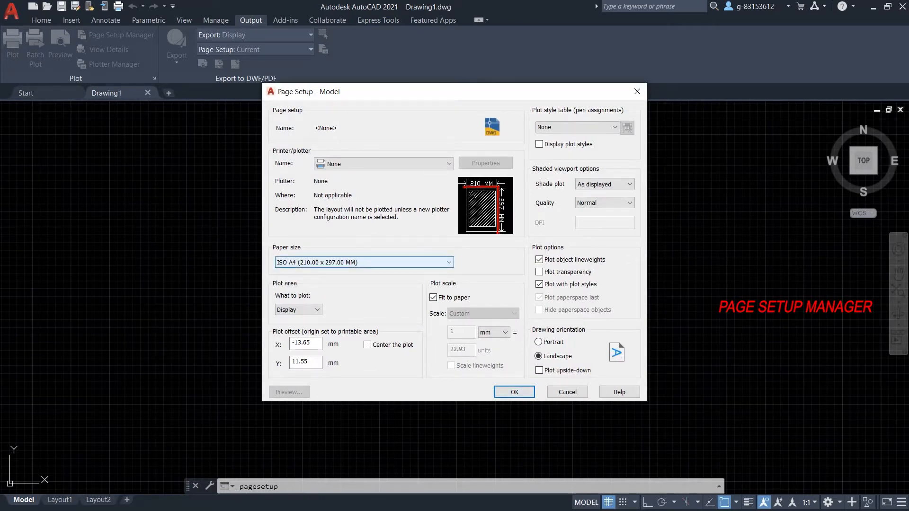
pyautogui.click(448, 262)
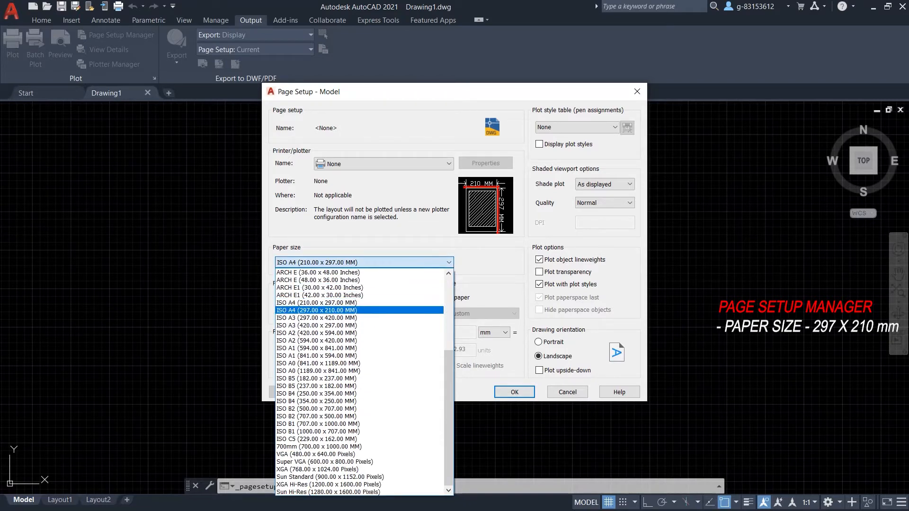
pyautogui.click(306, 311)
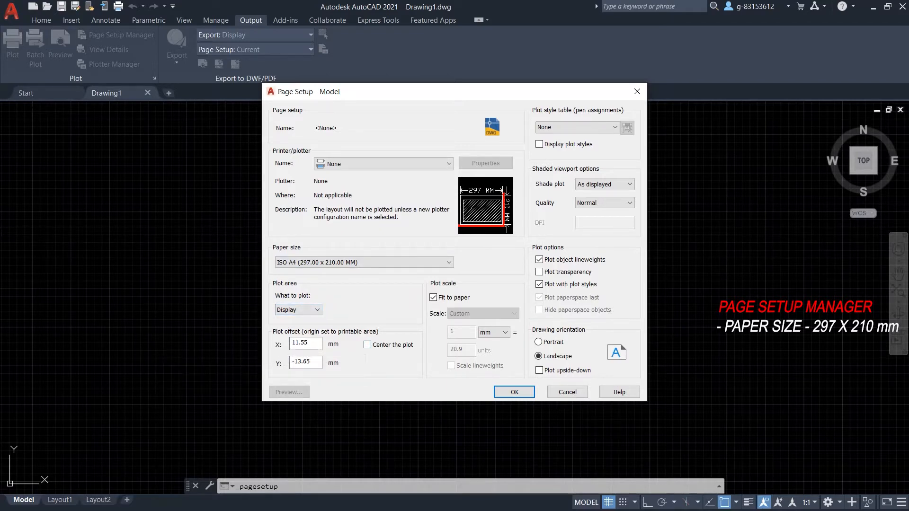
pyautogui.click(433, 297)
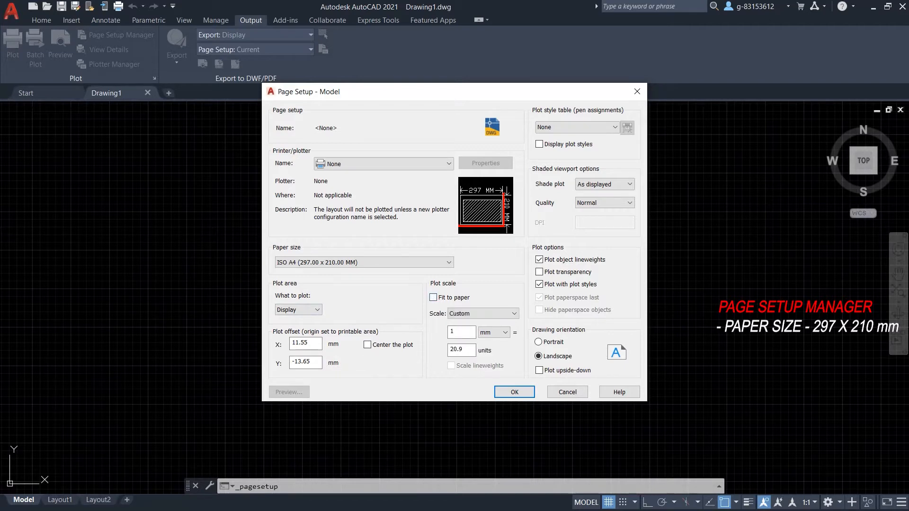
pyautogui.click(482, 313)
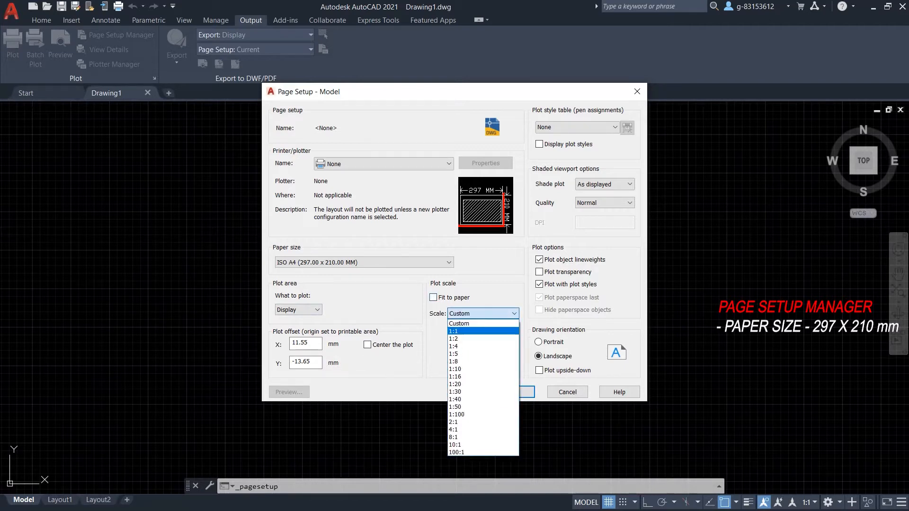
pyautogui.click(482, 331)
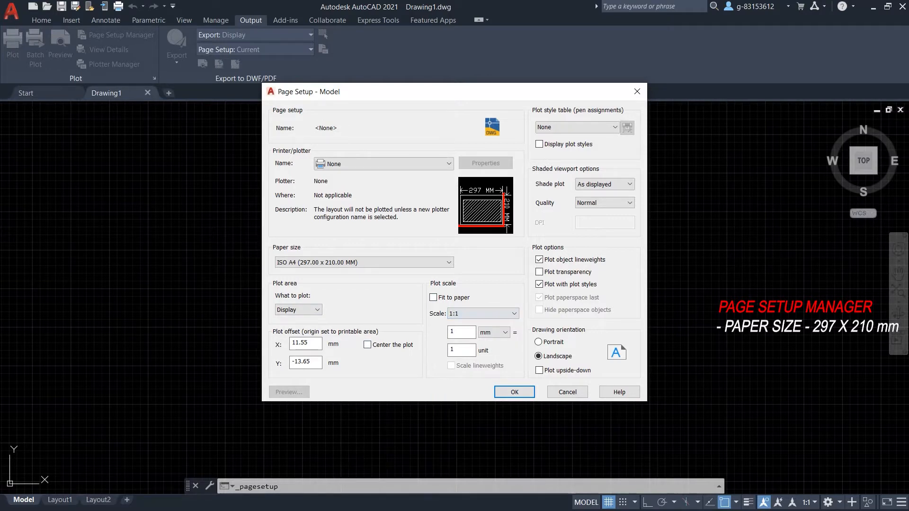
pyautogui.click(299, 310)
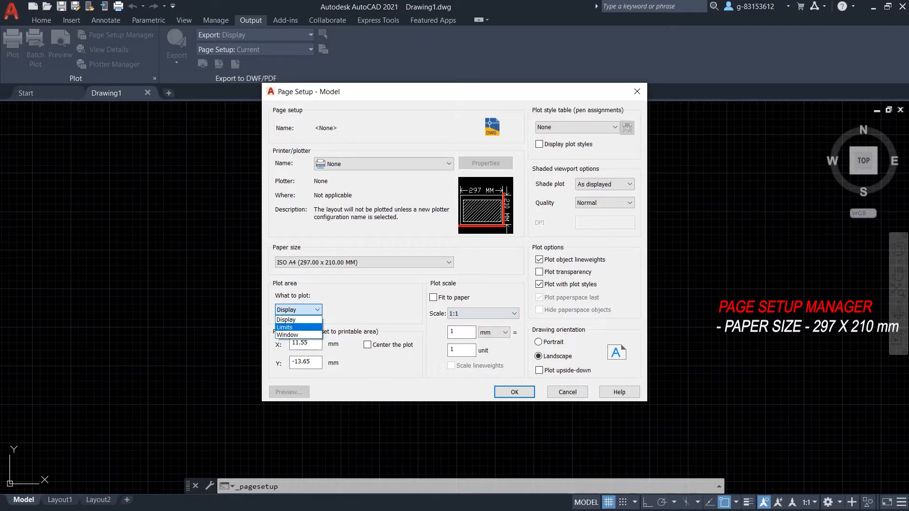
pyautogui.click(298, 320)
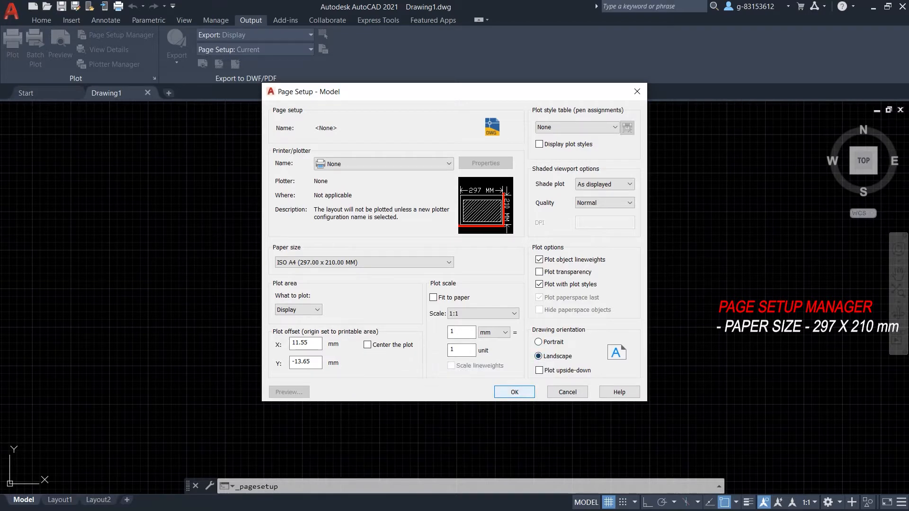
pyautogui.click(515, 391)
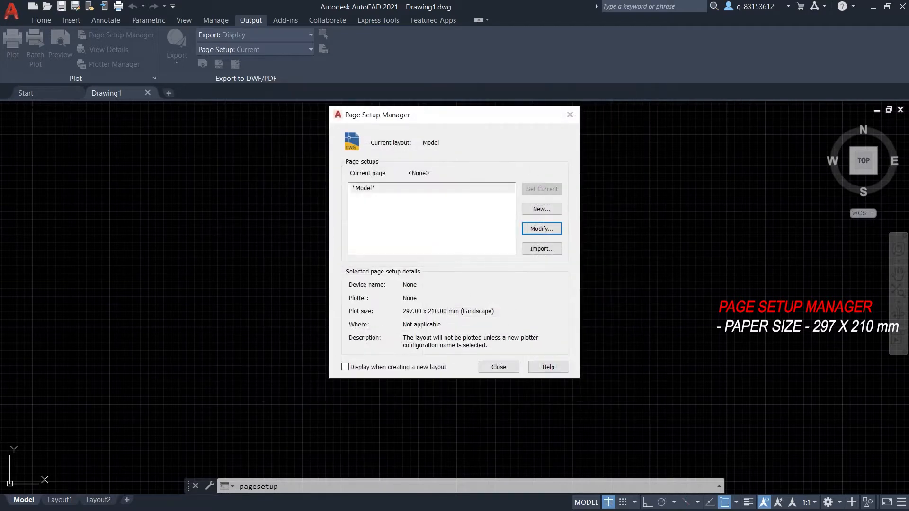
pyautogui.click(499, 367)
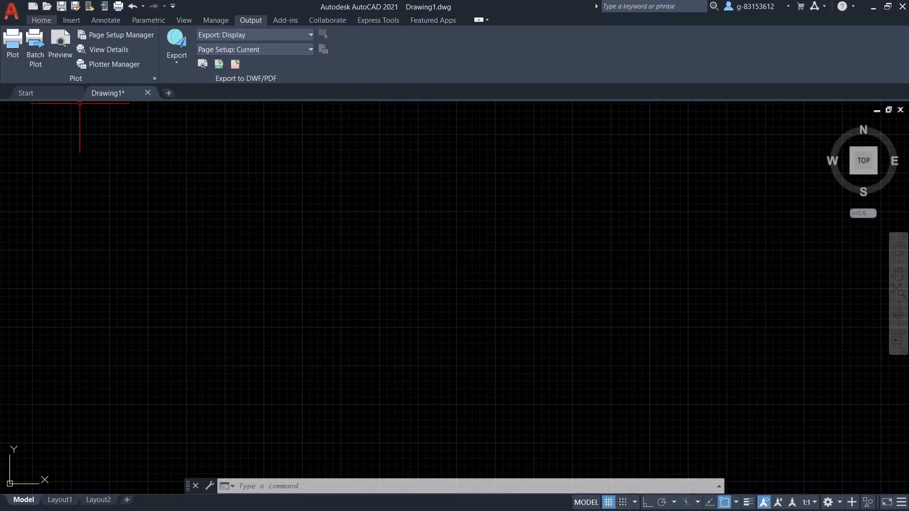
# Open the Drawing Units dialog from Drawing Utilities in the application menu.
pyautogui.click(41, 20)
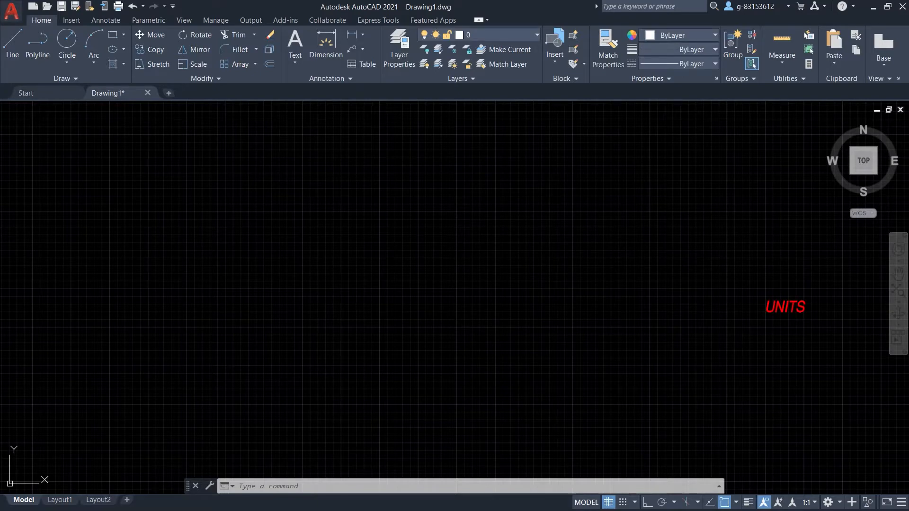
pyautogui.click(11, 11)
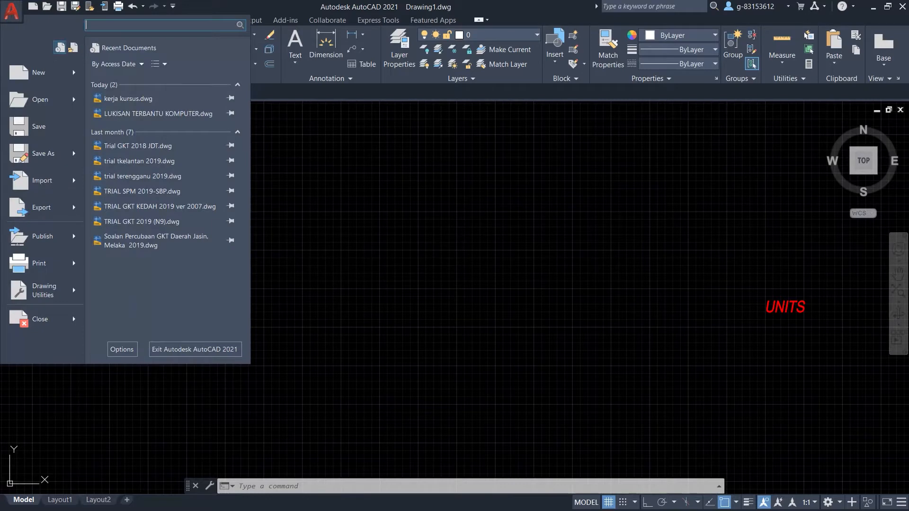
pyautogui.moveTo(40, 263)
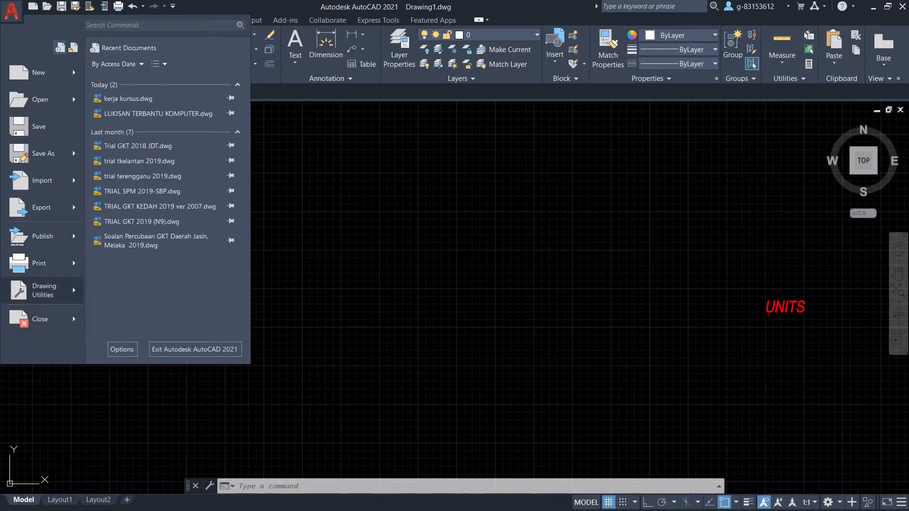
pyautogui.moveTo(42, 290)
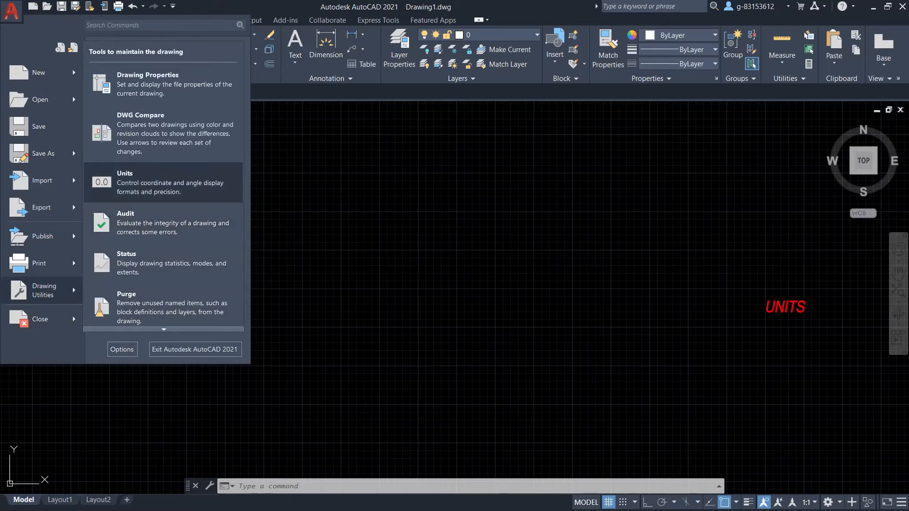
pyautogui.click(142, 182)
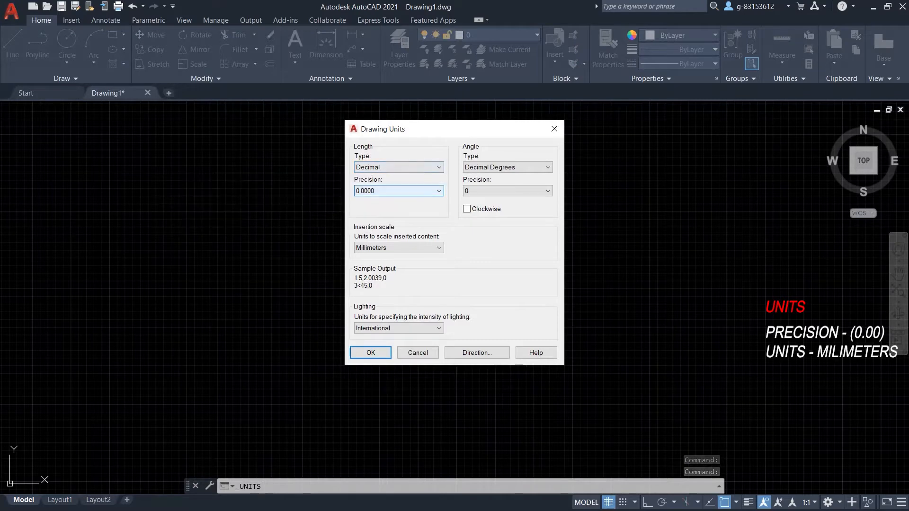
# Set length precision to 0.00 and insertion scale to Millimeters.
pyautogui.click(398, 191)
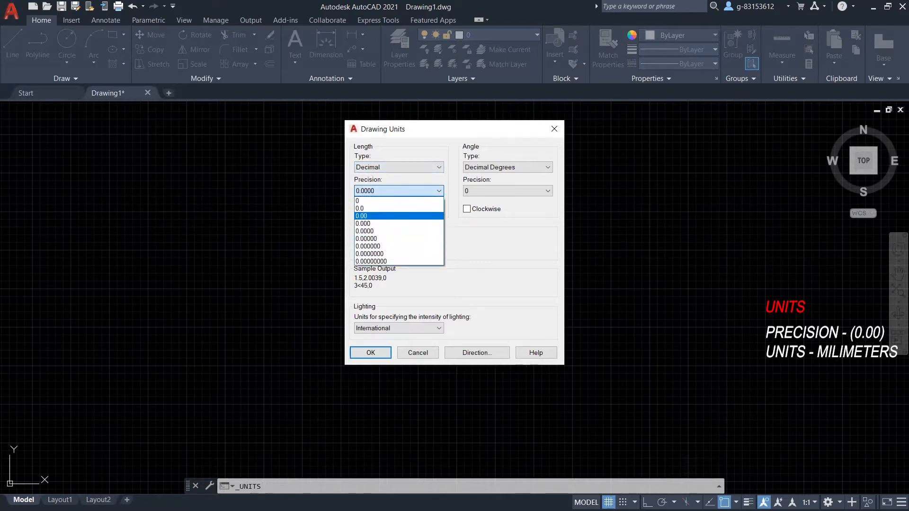
pyautogui.click(398, 216)
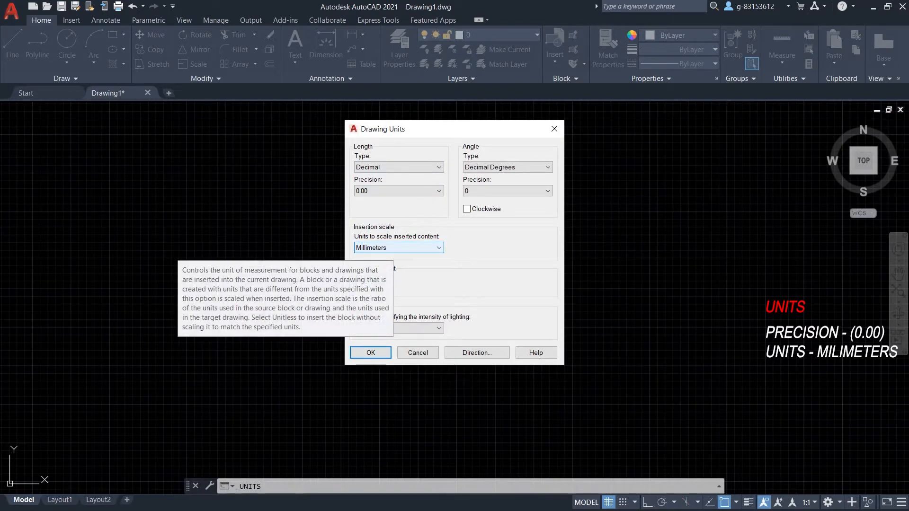
pyautogui.click(399, 248)
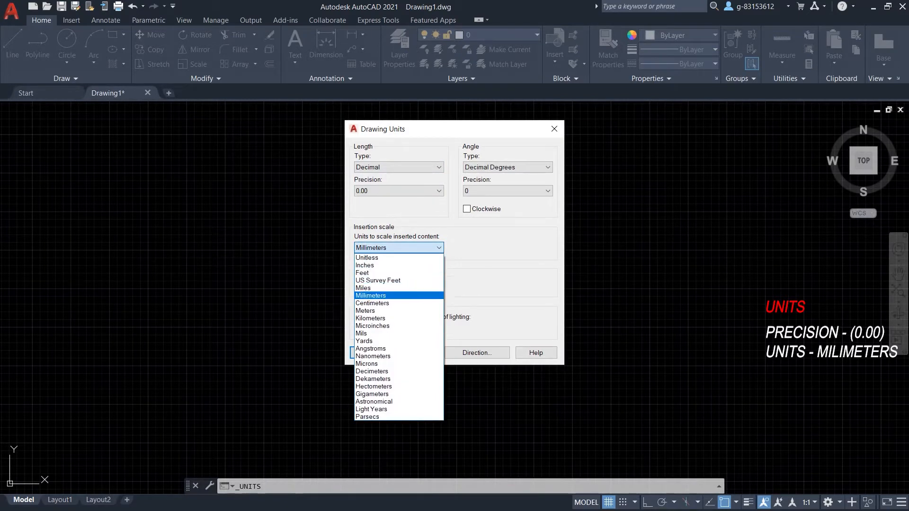
pyautogui.click(399, 295)
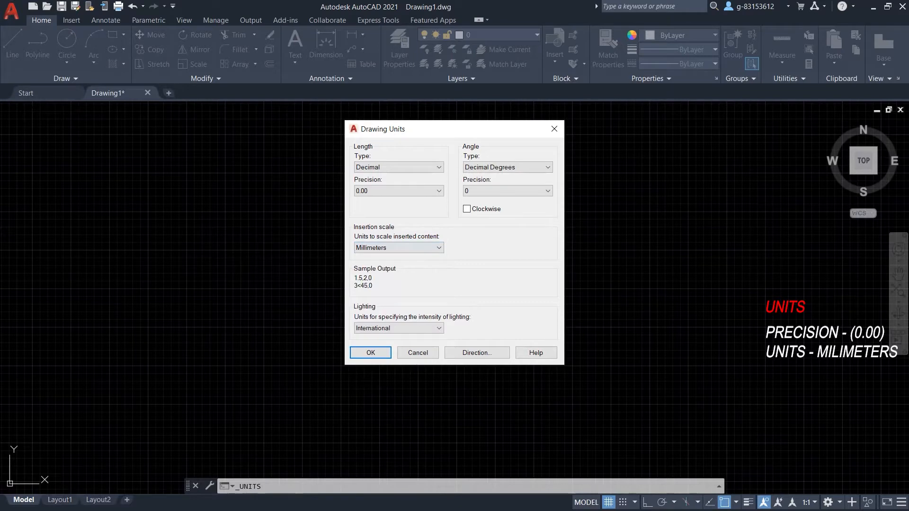
pyautogui.click(370, 353)
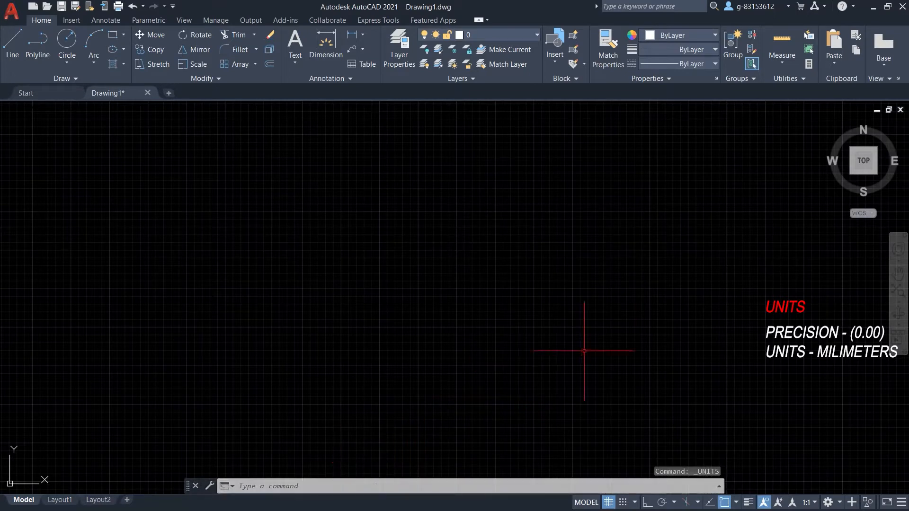
# Reopen Drawing Units with the UNITS command to verify the settings, then close it.
pyautogui.write('units')
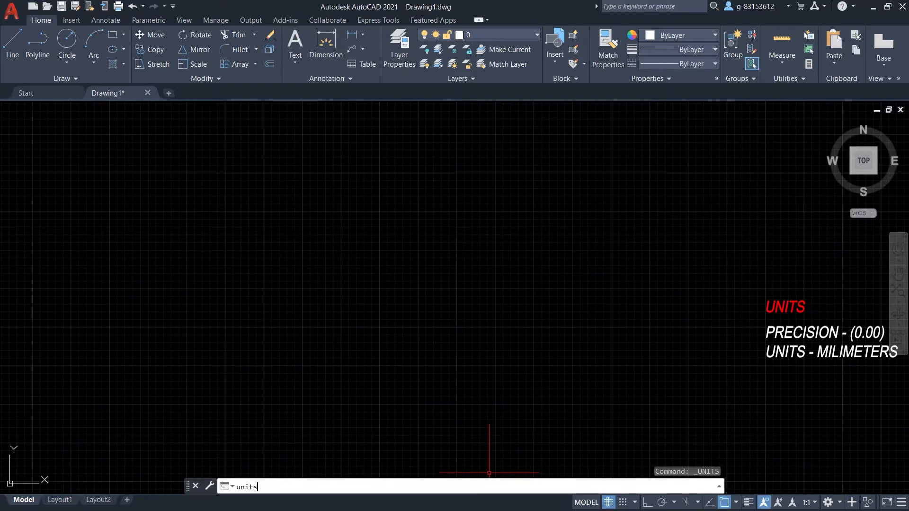
pyautogui.press('Return')
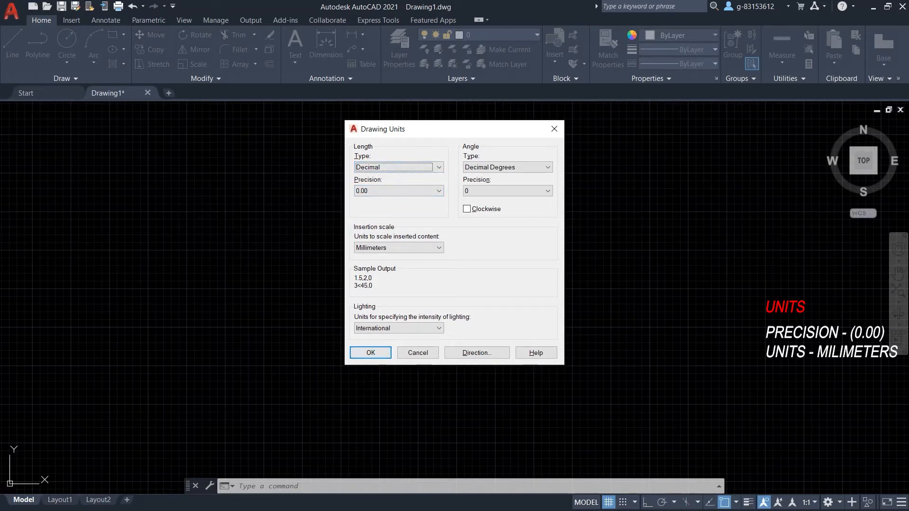
pyautogui.press('Return')
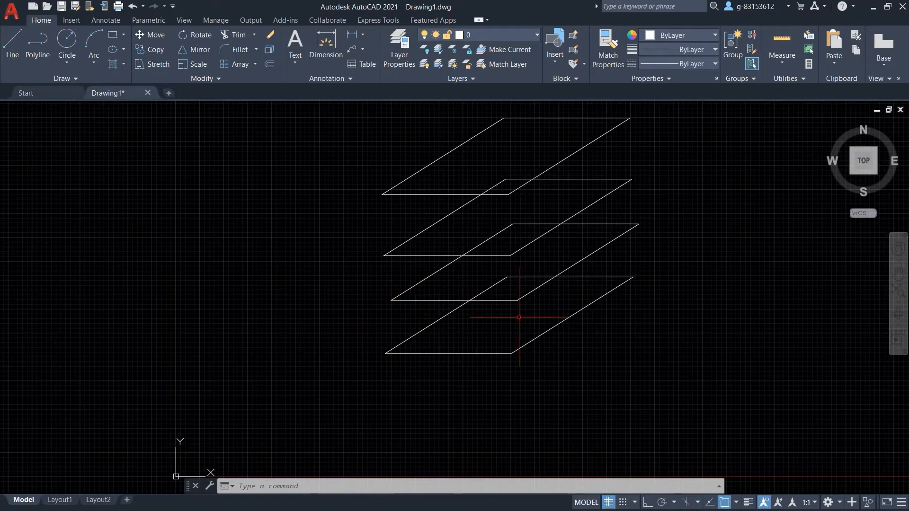
pyautogui.scroll(-2, 526, 284)
pyautogui.scroll(2, 532, 257)
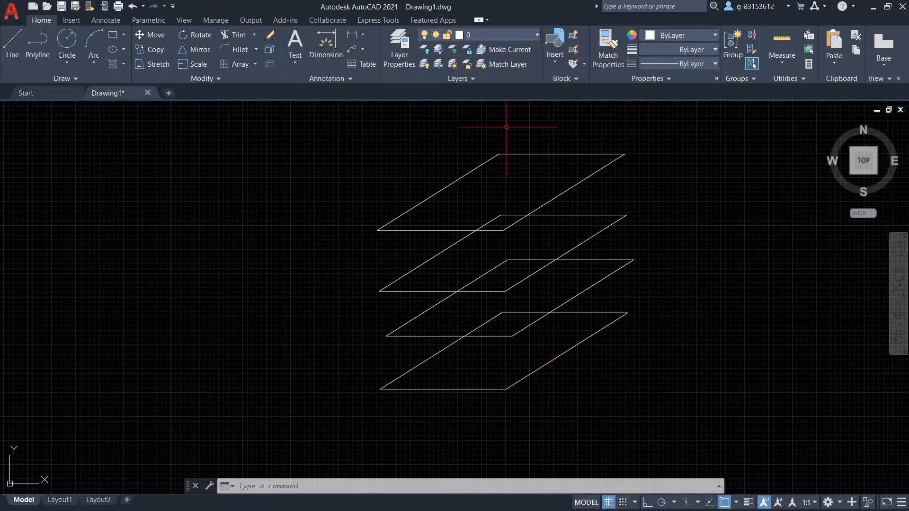
# Crossing-select lines of the lowest and third parallelograms, clearing each selection with Esc.
pyautogui.click(652, 297)
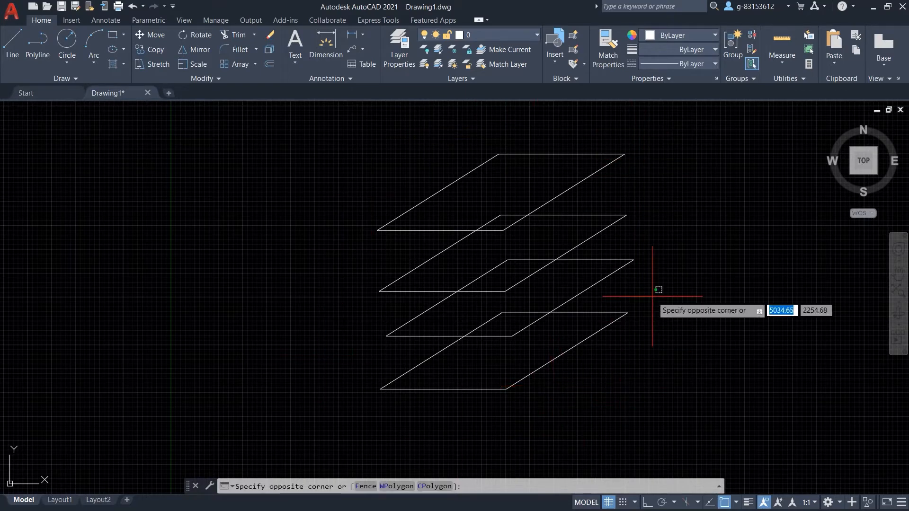
pyautogui.click(614, 361)
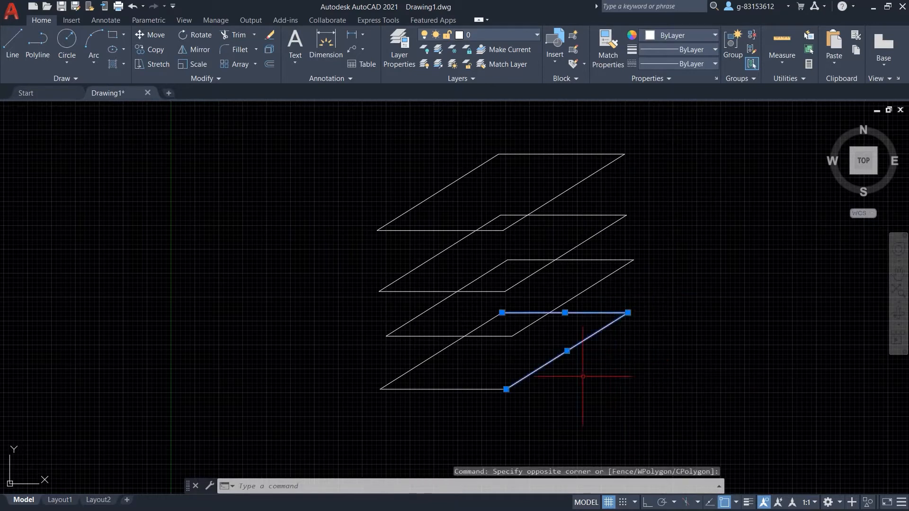
pyautogui.click(389, 372)
pyautogui.click(346, 419)
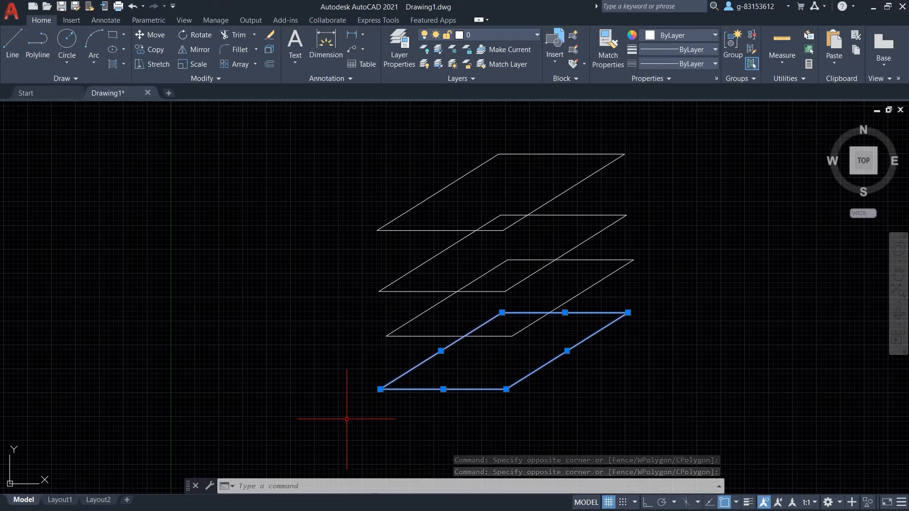
pyautogui.click(404, 311)
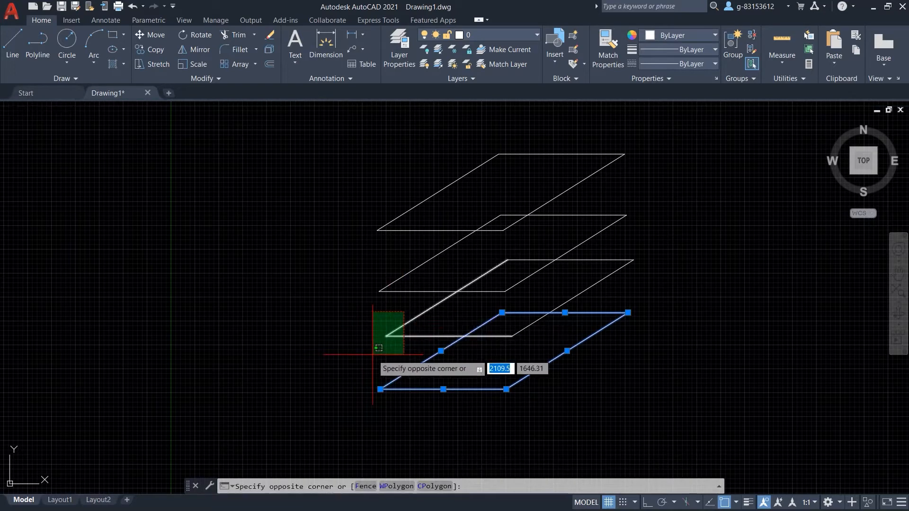
pyautogui.press('Escape')
pyautogui.press('Escape')
pyautogui.click(406, 317)
pyautogui.click(375, 338)
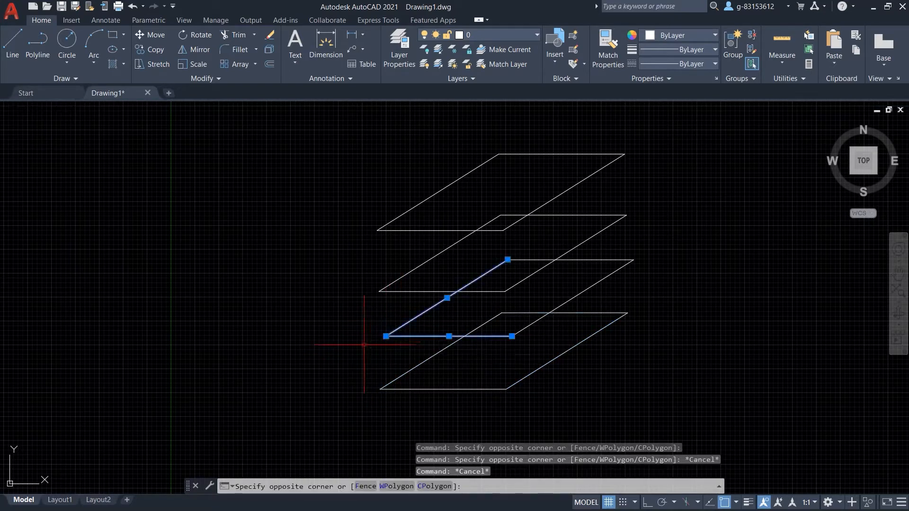
pyautogui.click(551, 319)
pyautogui.click(508, 328)
pyautogui.click(644, 252)
pyautogui.click(613, 274)
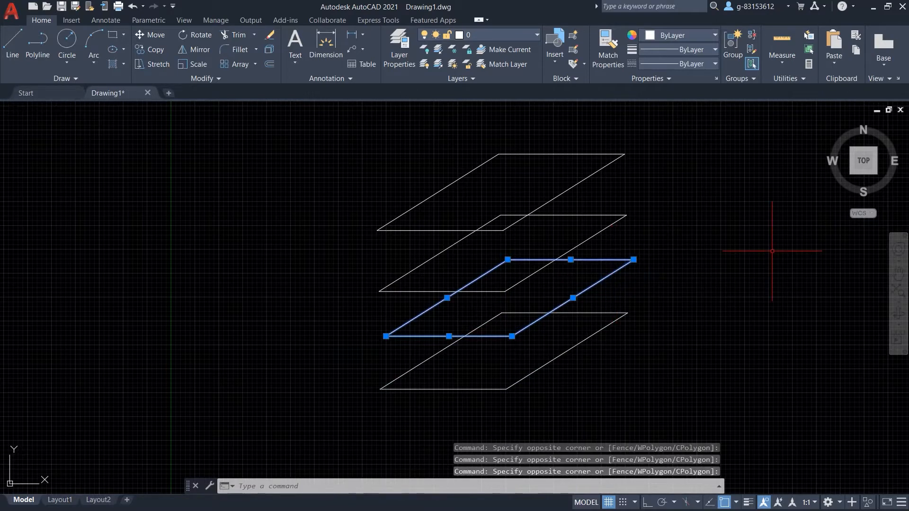
pyautogui.press('Escape')
# Select the second parallelogram, then all four parallelograms, and deselect them with Esc.
pyautogui.click(649, 205)
pyautogui.click(602, 228)
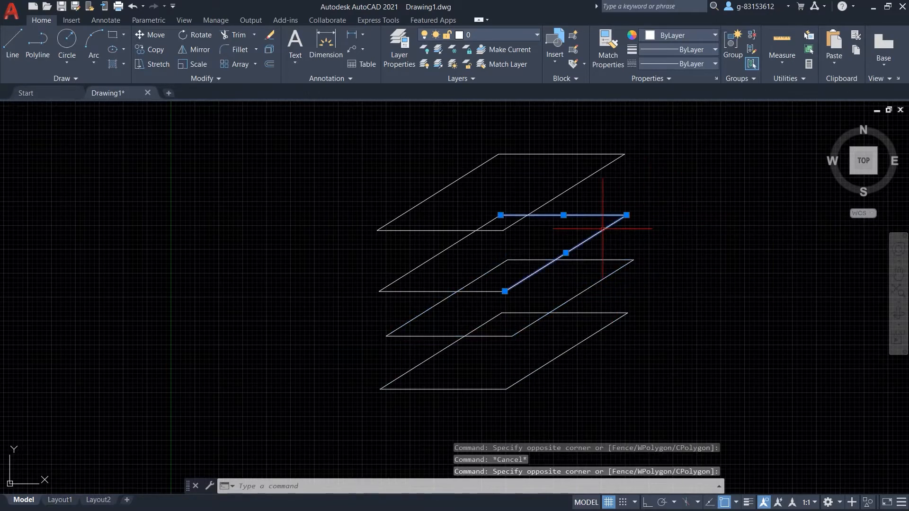
pyautogui.click(400, 269)
pyautogui.click(359, 312)
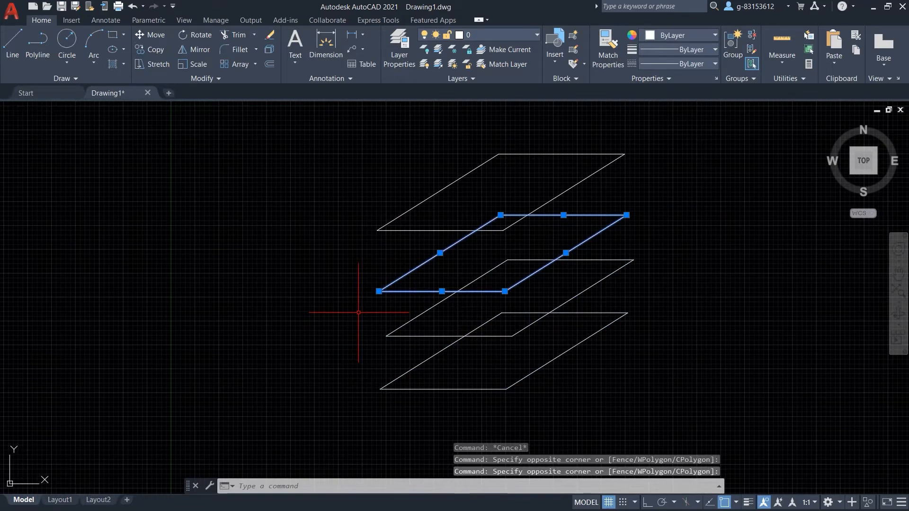
pyautogui.press('Escape')
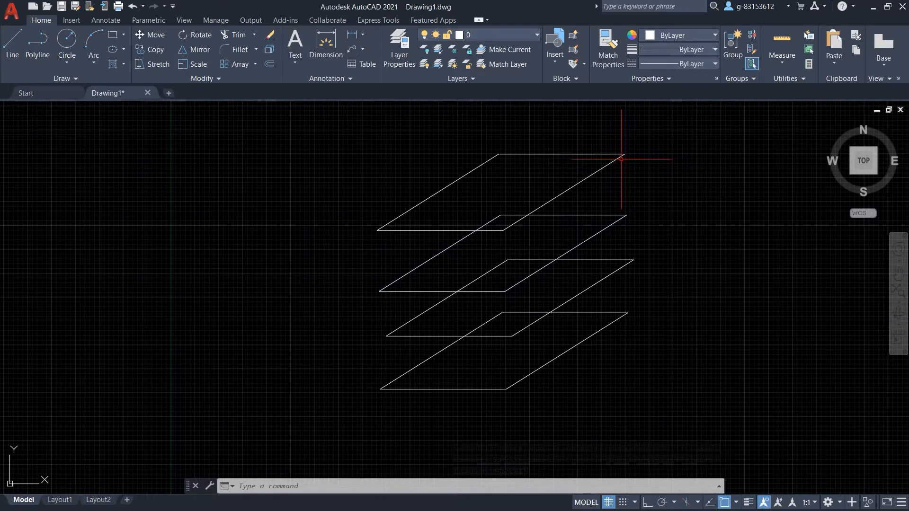
pyautogui.click(668, 124)
pyautogui.click(329, 421)
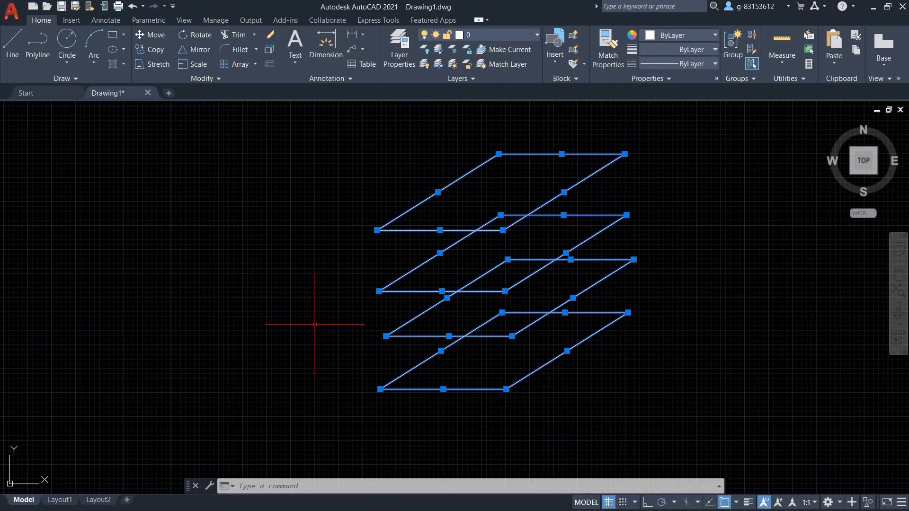
pyautogui.press('Escape')
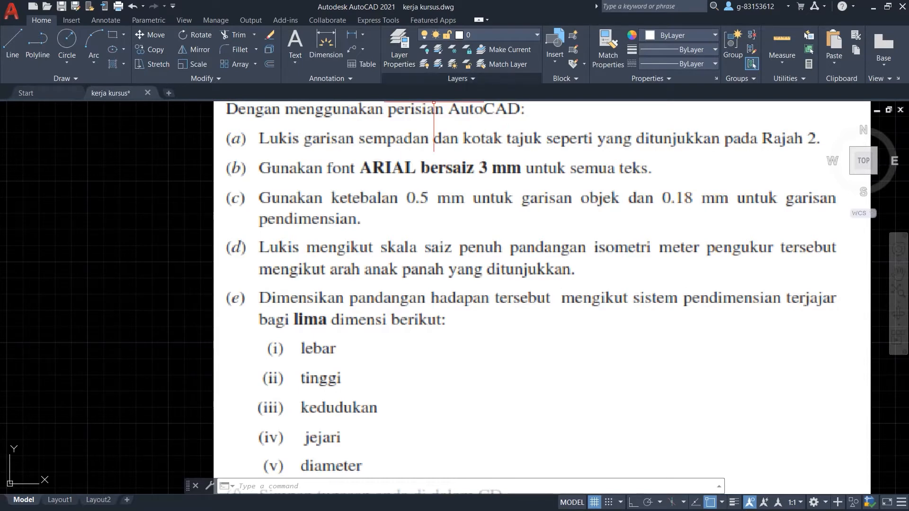
# In Layer Properties, create a new layer named 'garisan objek'.
pyautogui.click(399, 47)
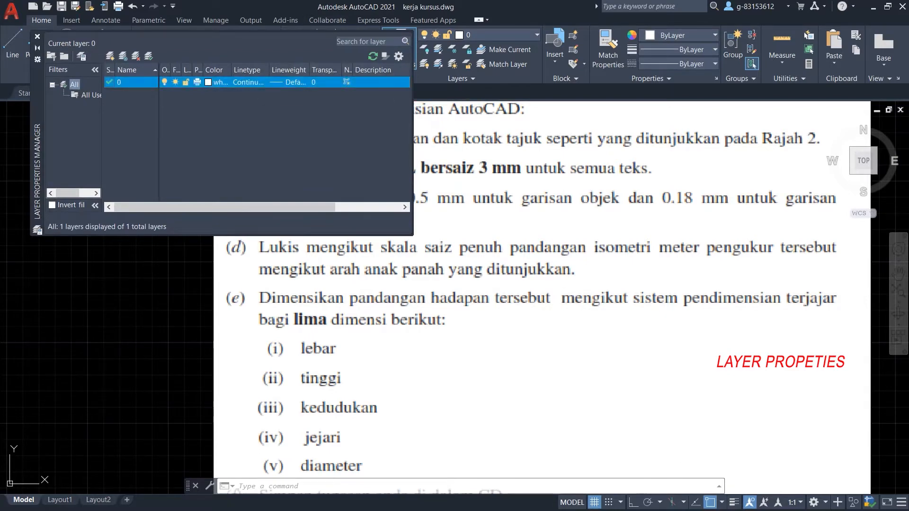
pyautogui.moveTo(37, 99)
pyautogui.mouseDown()
pyautogui.moveTo(160, 182)
pyautogui.moveTo(293, 183)
pyautogui.mouseUp()
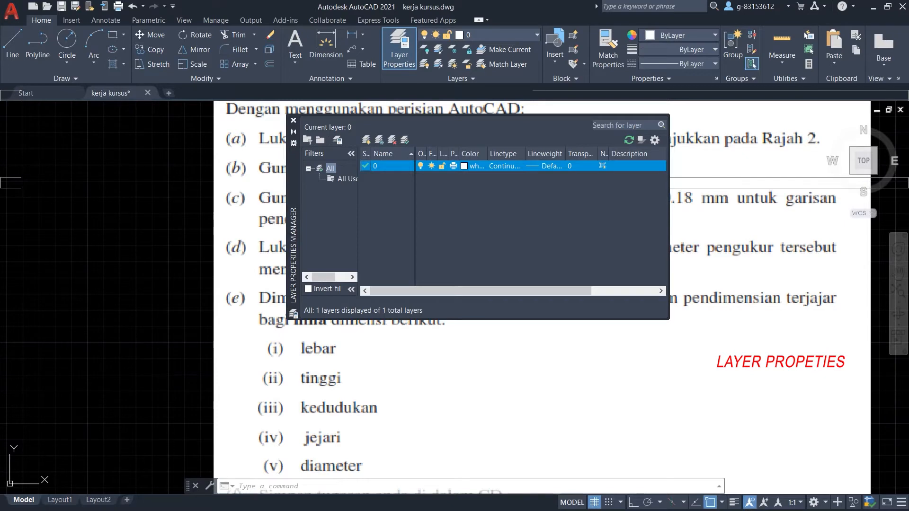
pyautogui.moveTo(293, 213); pyautogui.dragTo(282, 322)
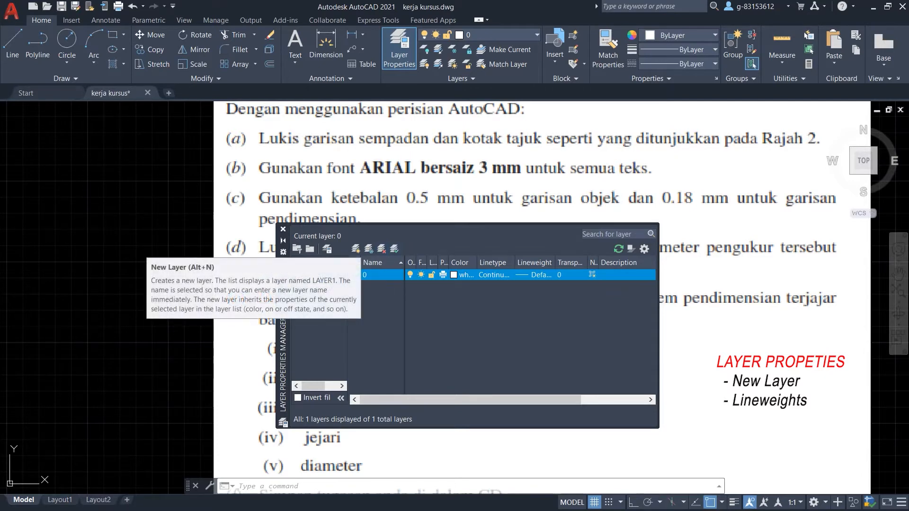
pyautogui.click(356, 249)
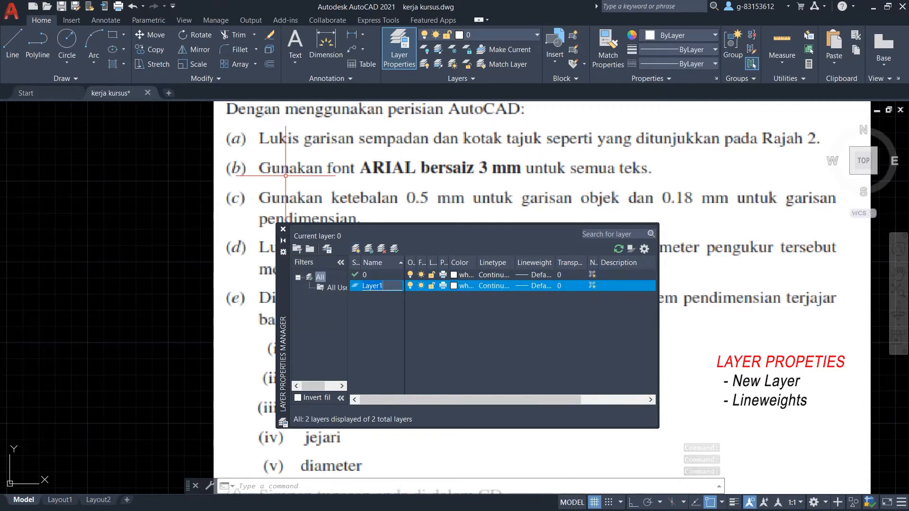
pyautogui.write('gar')
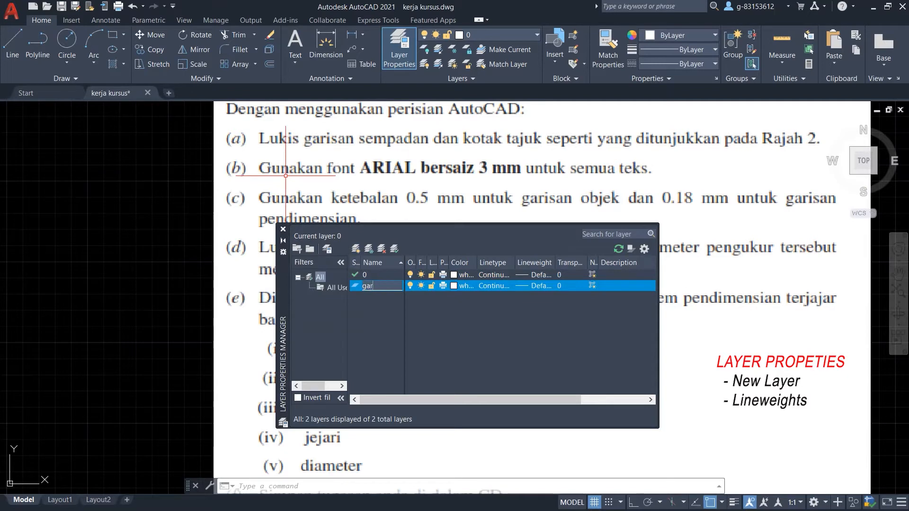
pyautogui.write('isan objek')
pyautogui.press('Return')
# Set the garisan objek layer's lineweight to 0.50 mm.
pyautogui.click(530, 286)
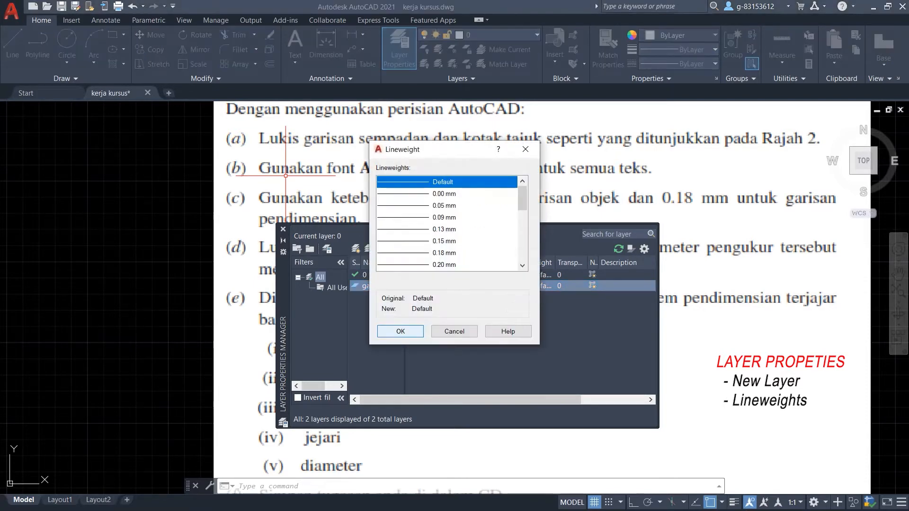
pyautogui.click(400, 332)
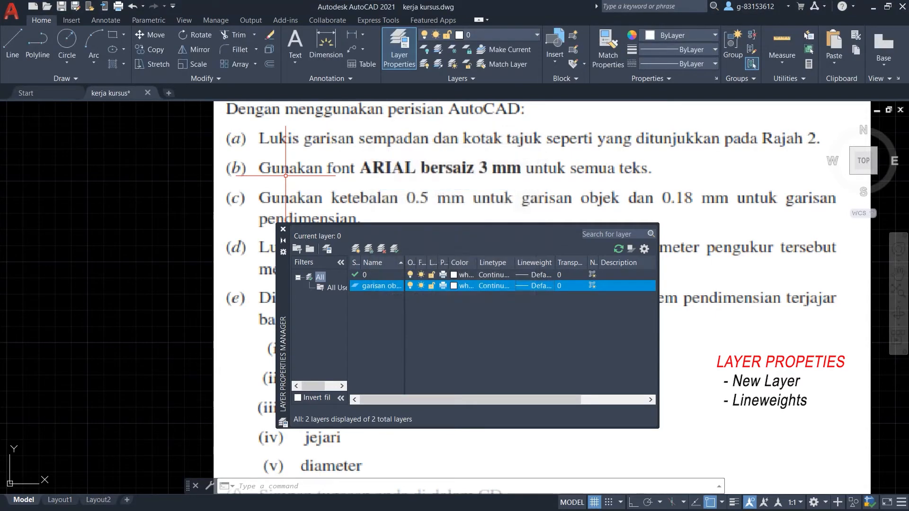
pyautogui.click(530, 285)
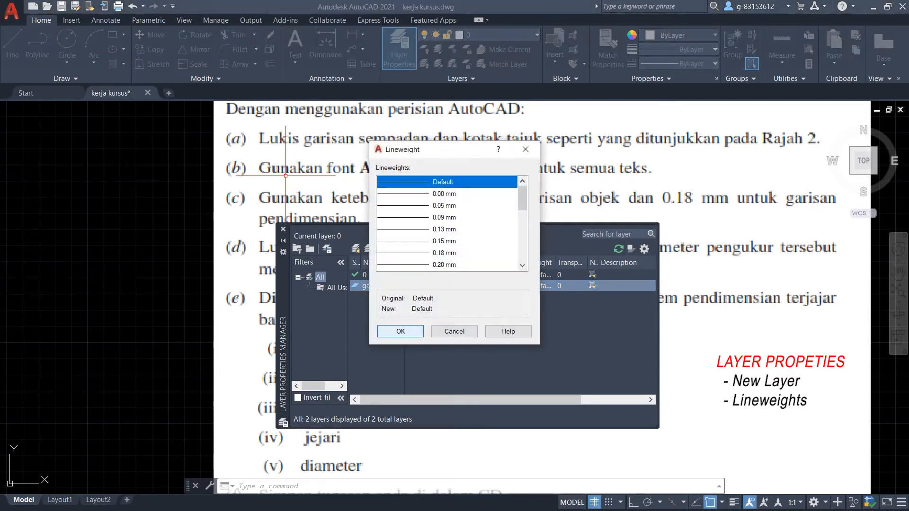
pyautogui.scroll(-1, 522, 199)
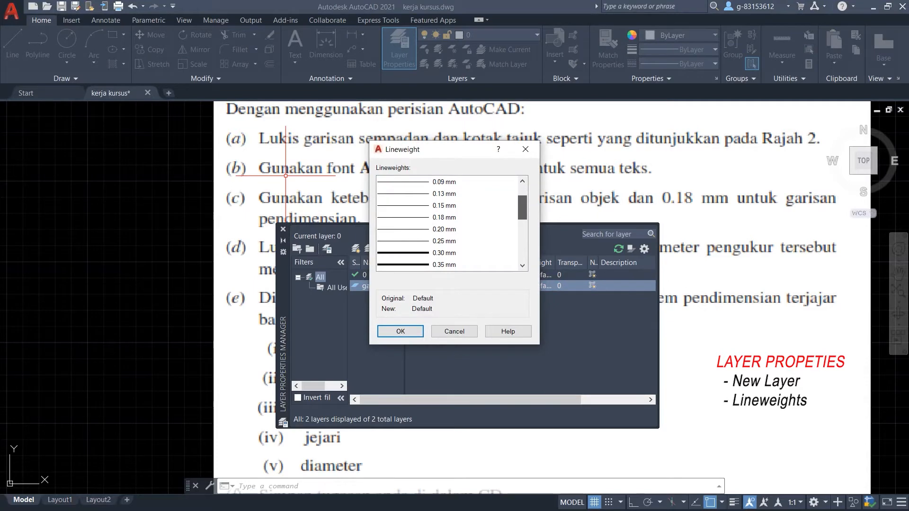
pyautogui.scroll(-1, 522, 208)
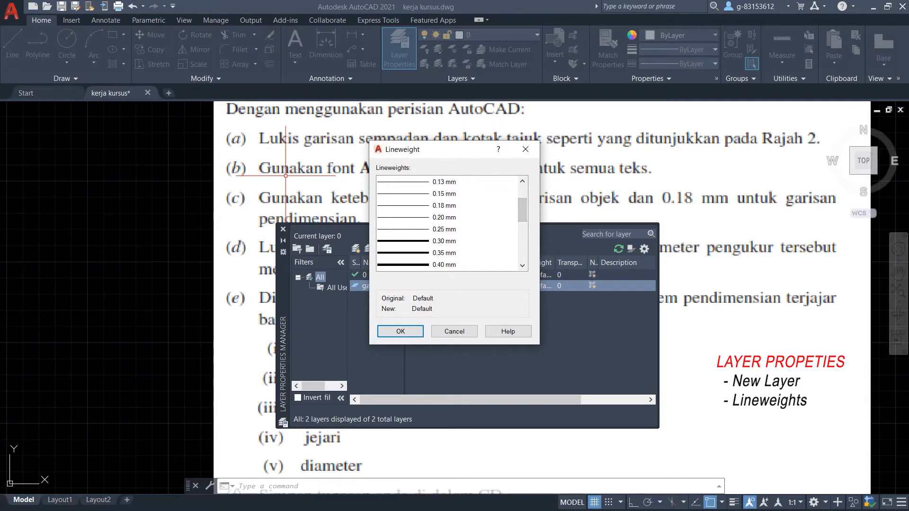
pyautogui.scroll(-2, 447, 223)
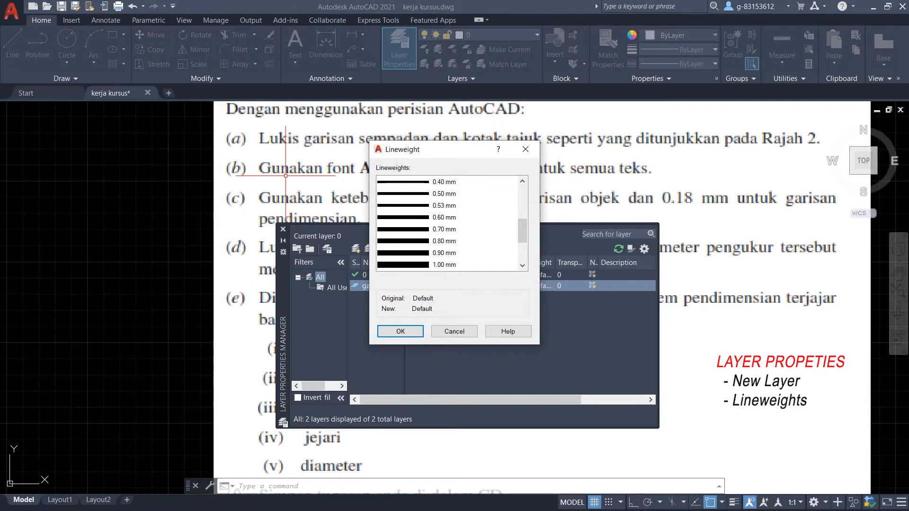
pyautogui.click(444, 194)
pyautogui.click(401, 331)
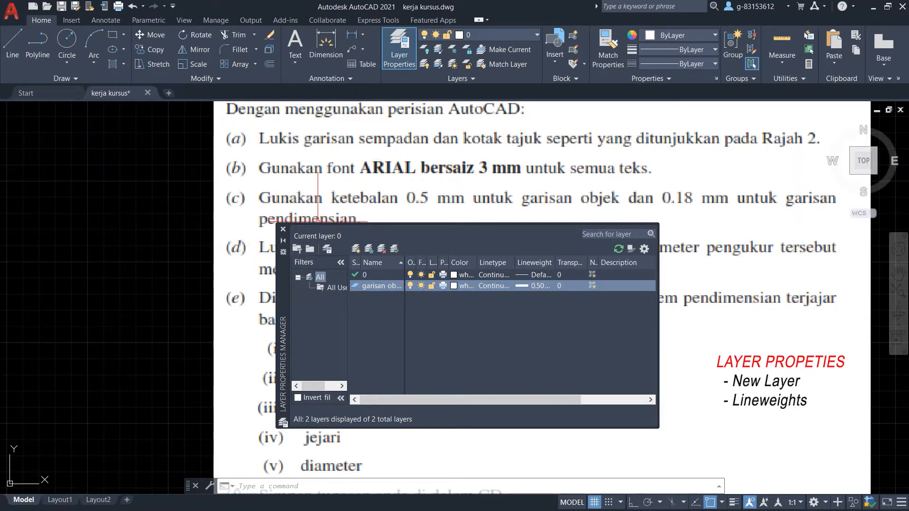
# Create another layer named 'garisan pendimensian', correcting typos in the name.
pyautogui.click(356, 249)
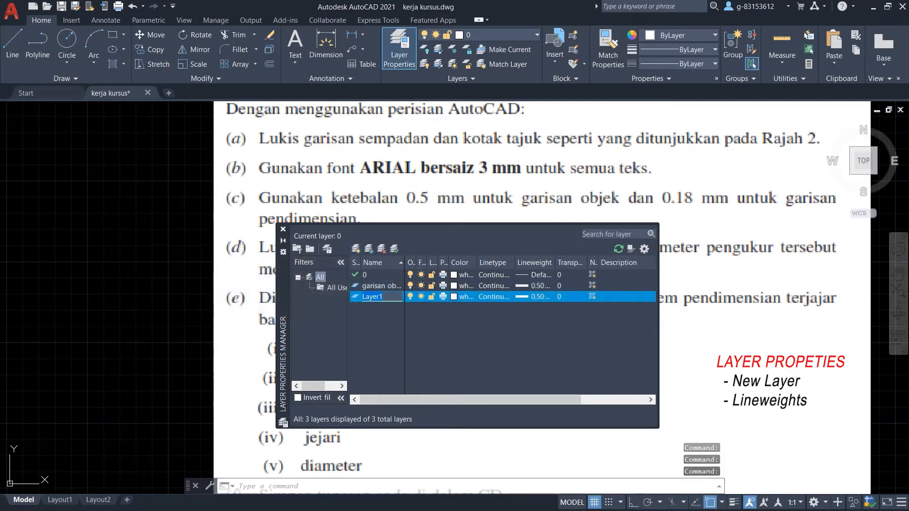
pyautogui.write('g')
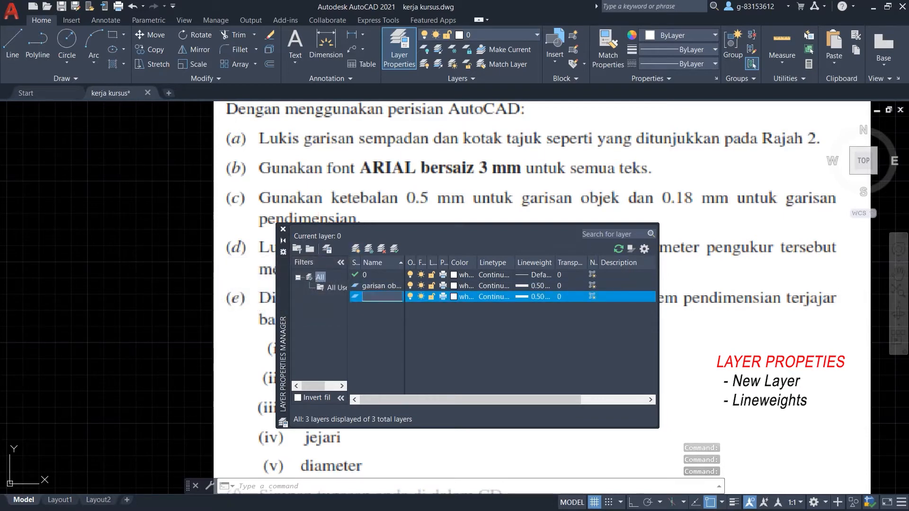
pyautogui.write('arisan ')
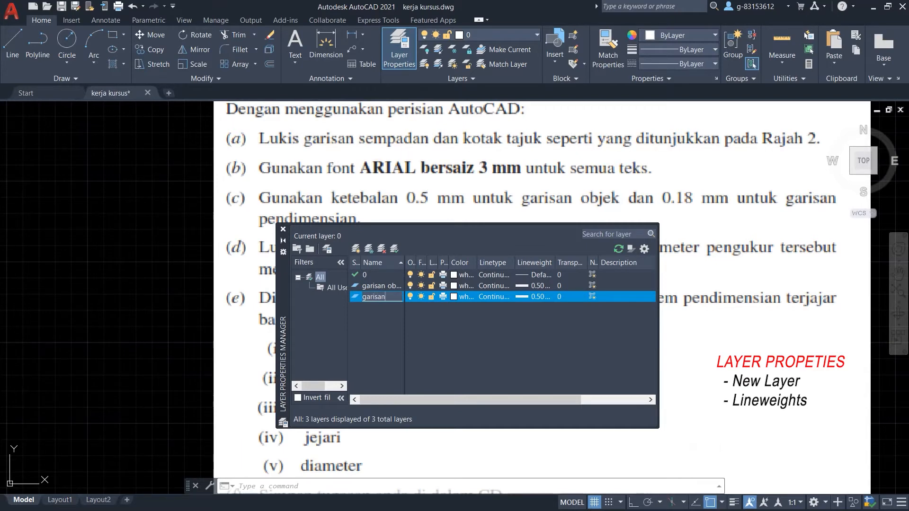
pyautogui.write('pendeminsia')
pyautogui.press('BackSpace')
pyautogui.write('i')
pyautogui.press('BackSpace')
pyautogui.write('e')
# Give the garisan pendimensian layer a 0.18 mm lineweight and open its colour choices.
pyautogui.click(534, 297)
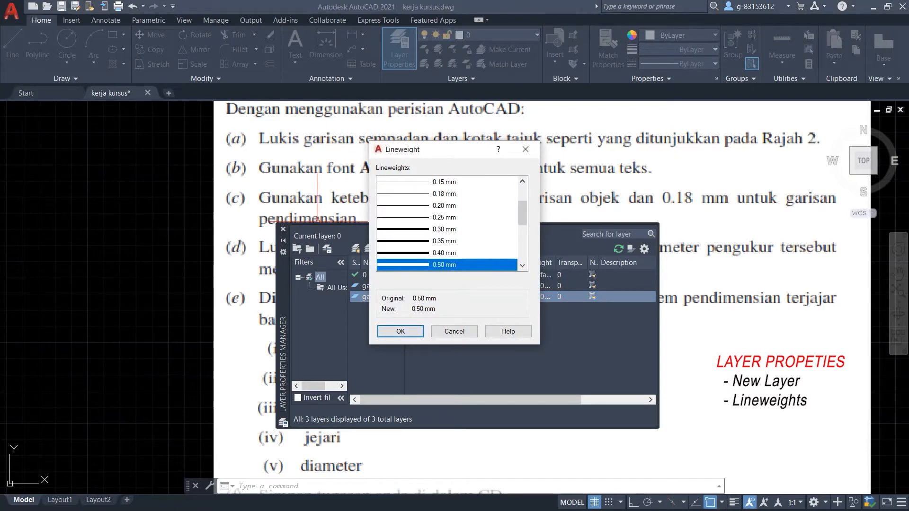
pyautogui.click(444, 194)
pyautogui.click(401, 332)
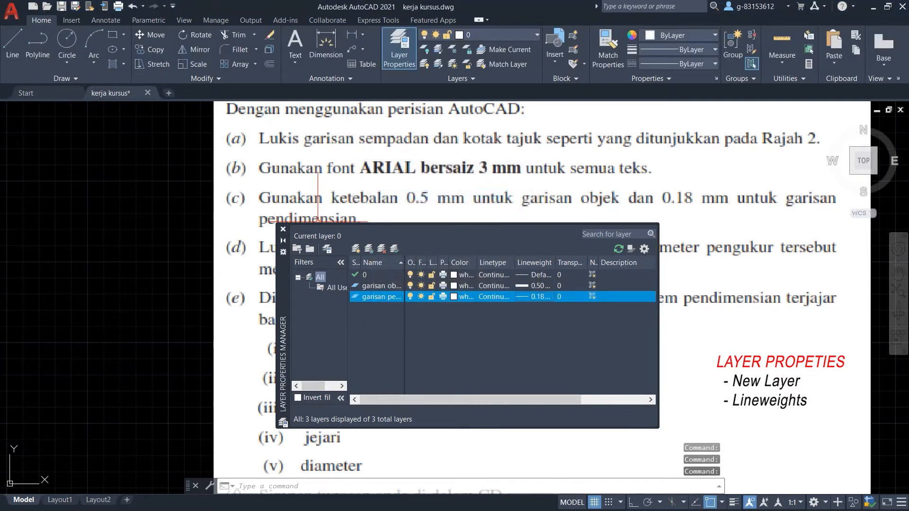
pyautogui.moveTo(283, 331)
pyautogui.mouseDown()
pyautogui.moveTo(200, 385)
pyautogui.moveTo(224, 457)
pyautogui.moveTo(259, 436)
pyautogui.moveTo(303, 444)
pyautogui.moveTo(294, 434)
pyautogui.moveTo(281, 299)
pyautogui.mouseUp()
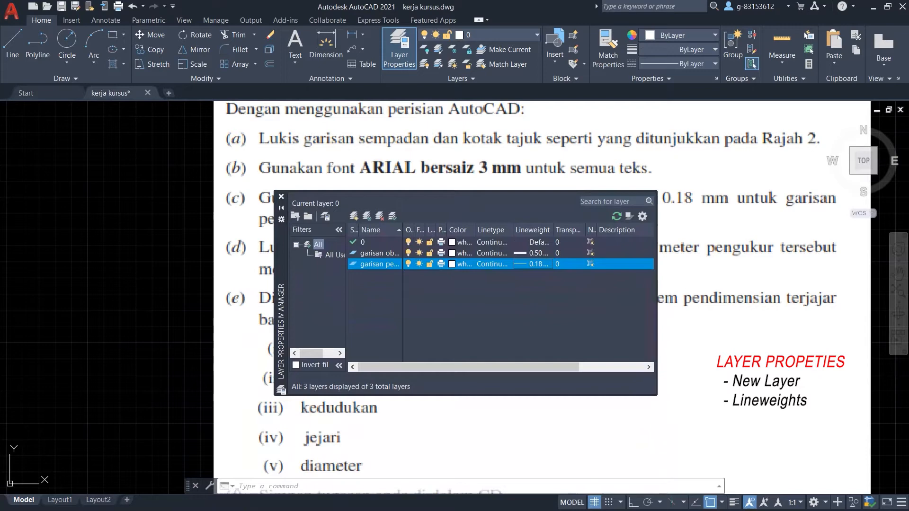
pyautogui.click(461, 263)
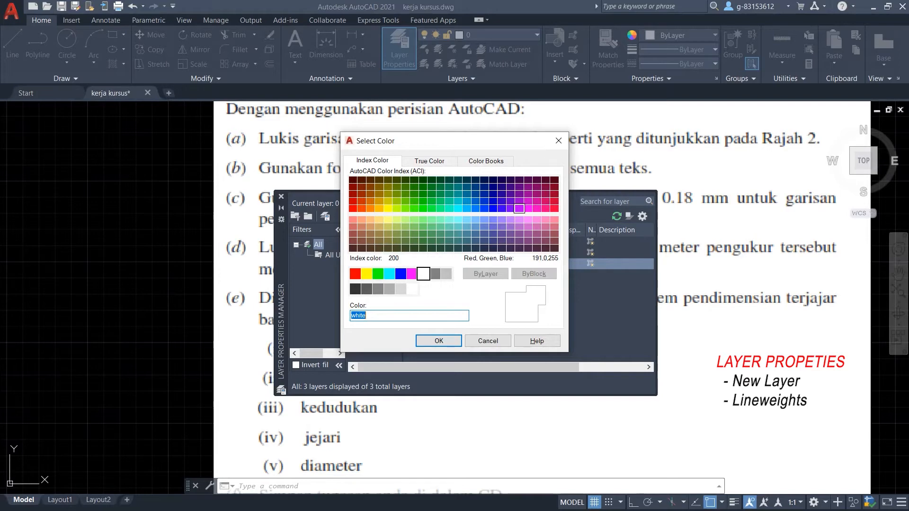
# Assign colour 210 to the garisan pendimensian layer and move the layer palette aside.
pyautogui.click(528, 208)
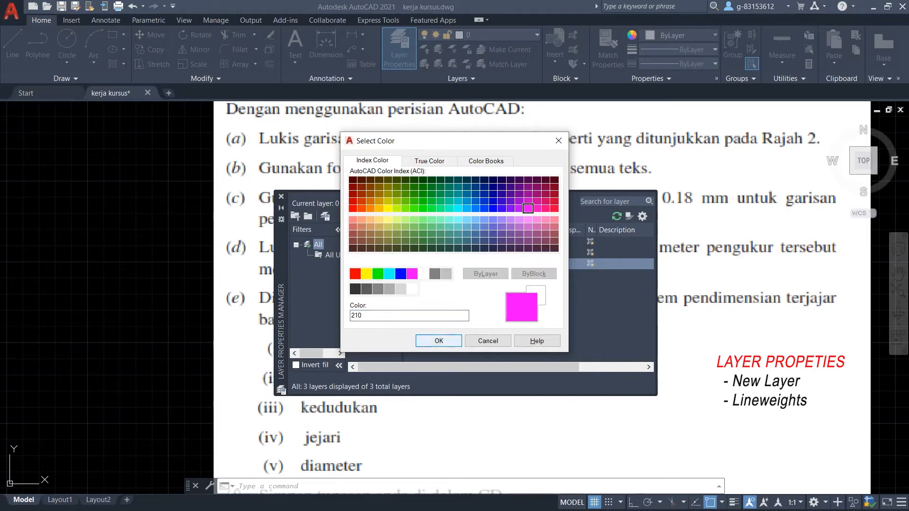
pyautogui.press('Return')
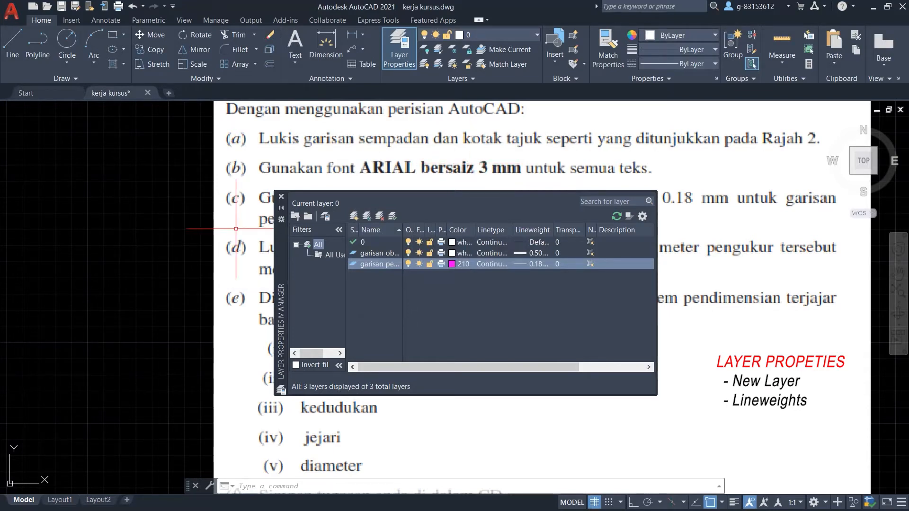
pyautogui.moveTo(280, 259); pyautogui.dragTo(329, 360)
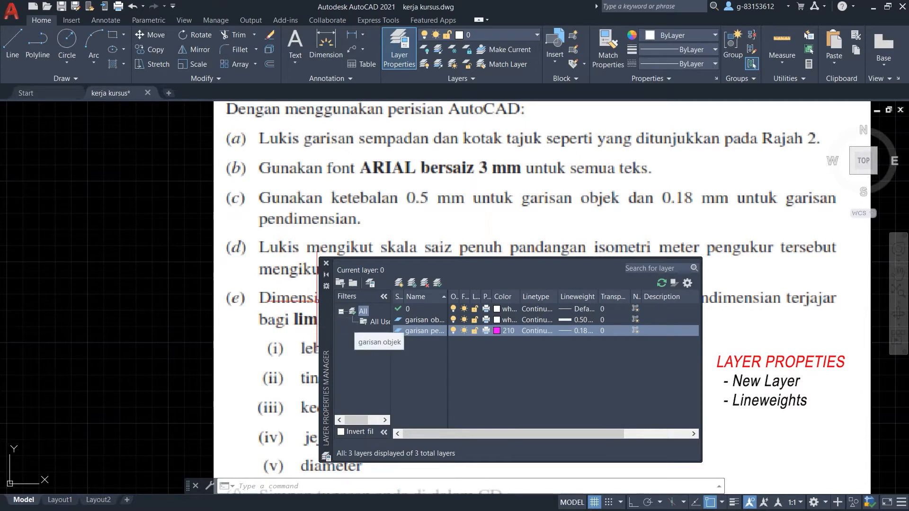
# Select the garisan objek layer, cancel the stray text command, and open the Text Style list.
pyautogui.click(413, 320)
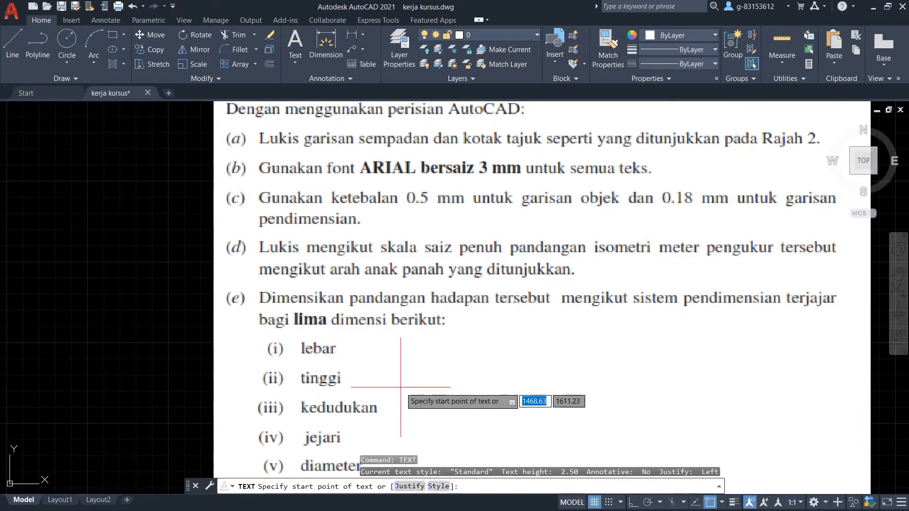
pyautogui.press('Escape')
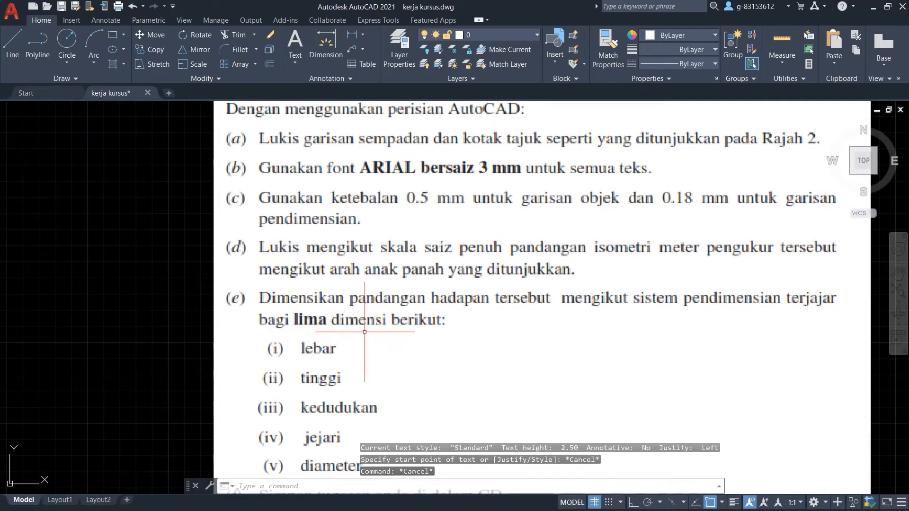
pyautogui.click(295, 61)
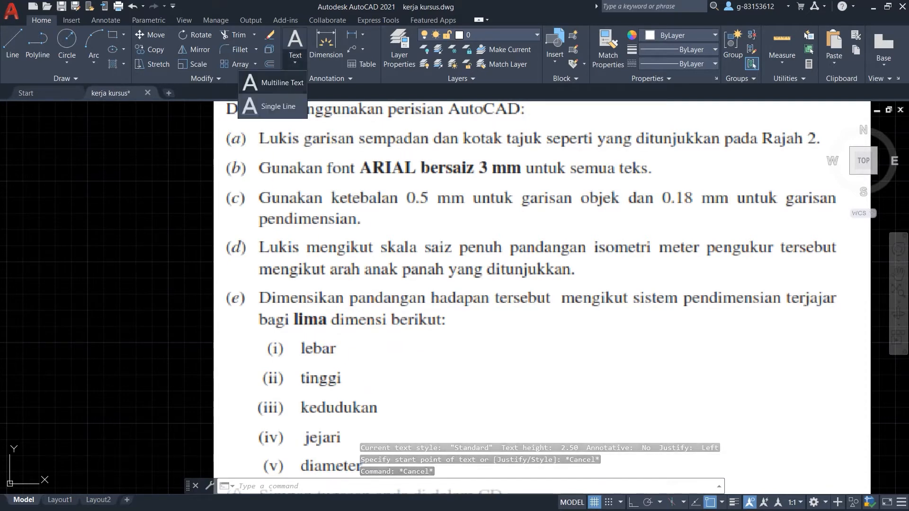
pyautogui.click(330, 79)
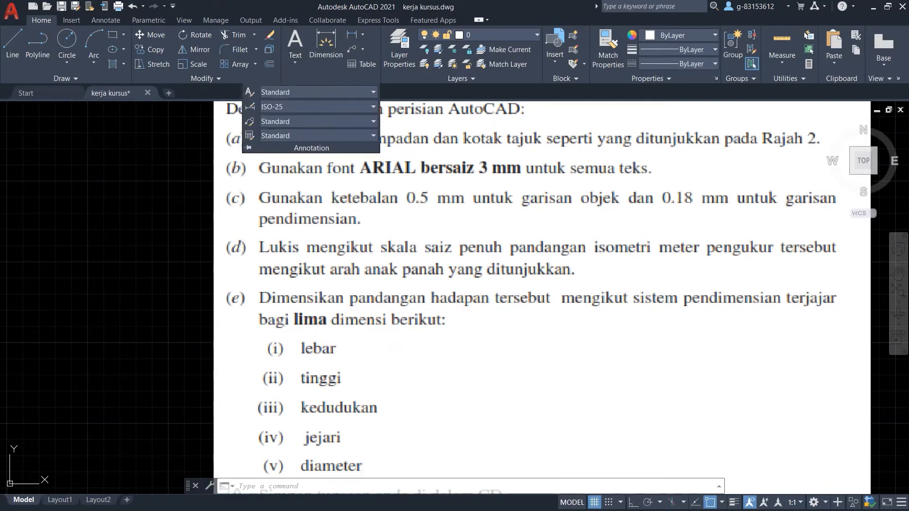
pyautogui.click(373, 92)
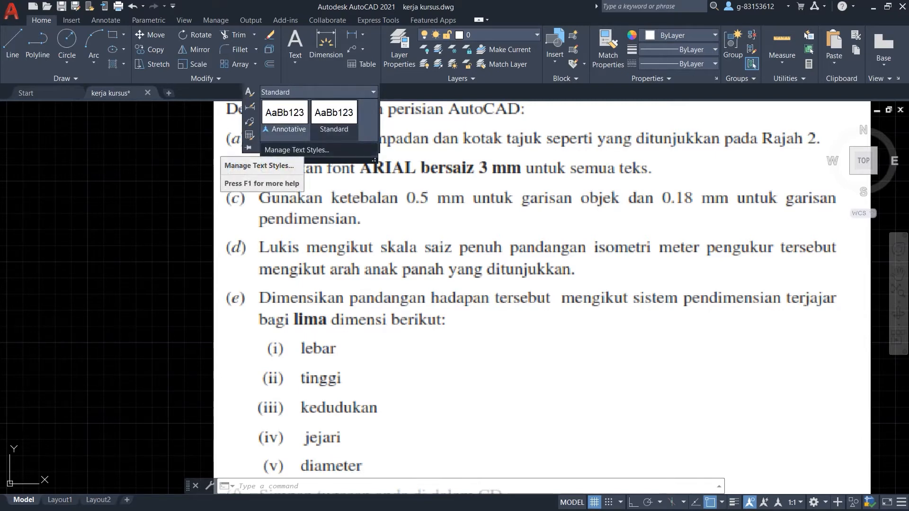
# Keep Arial as the Standard text style font, set its height to 3, and apply.
pyautogui.click(295, 149)
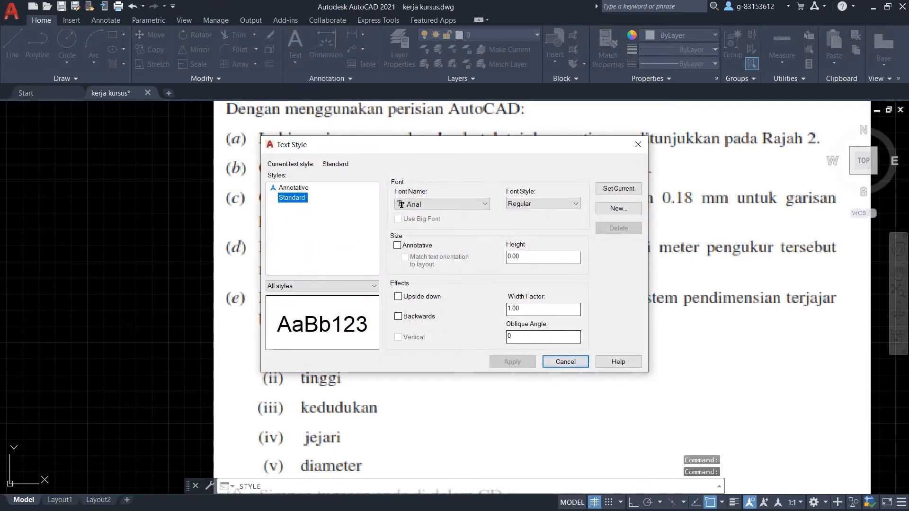
pyautogui.moveTo(332, 145)
pyautogui.mouseDown()
pyautogui.moveTo(77, 161)
pyautogui.moveTo(115, 171)
pyautogui.moveTo(112, 196)
pyautogui.moveTo(327, 190)
pyautogui.mouseUp()
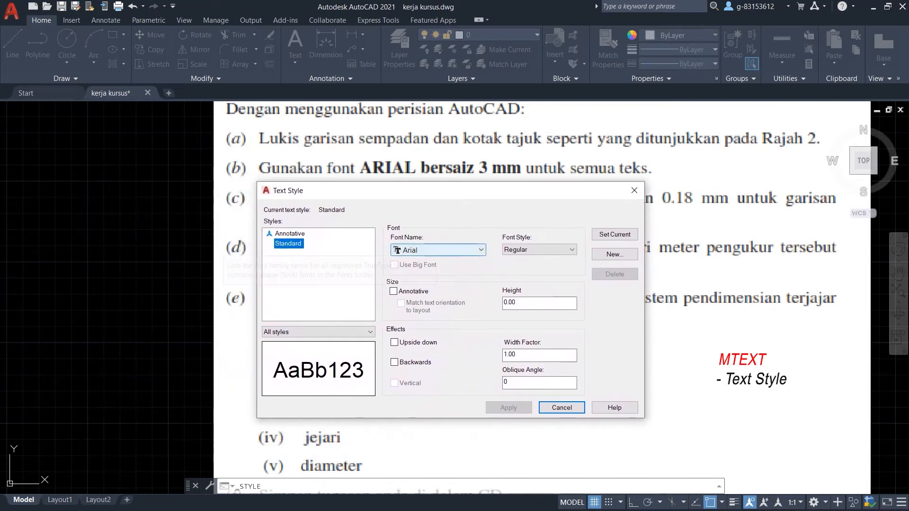
pyautogui.click(396, 250)
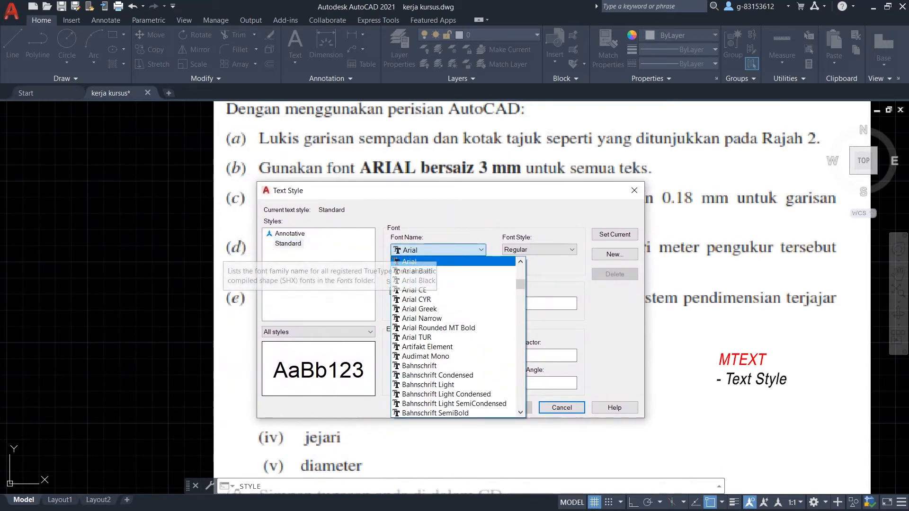
pyautogui.click(396, 250)
pyautogui.click(516, 303)
pyautogui.doubleClick(510, 302)
pyautogui.write('3')
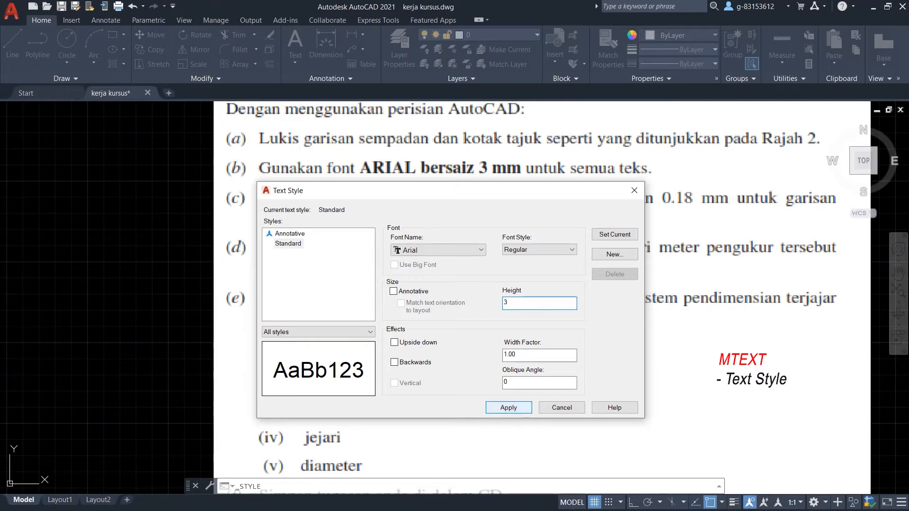
pyautogui.click(508, 407)
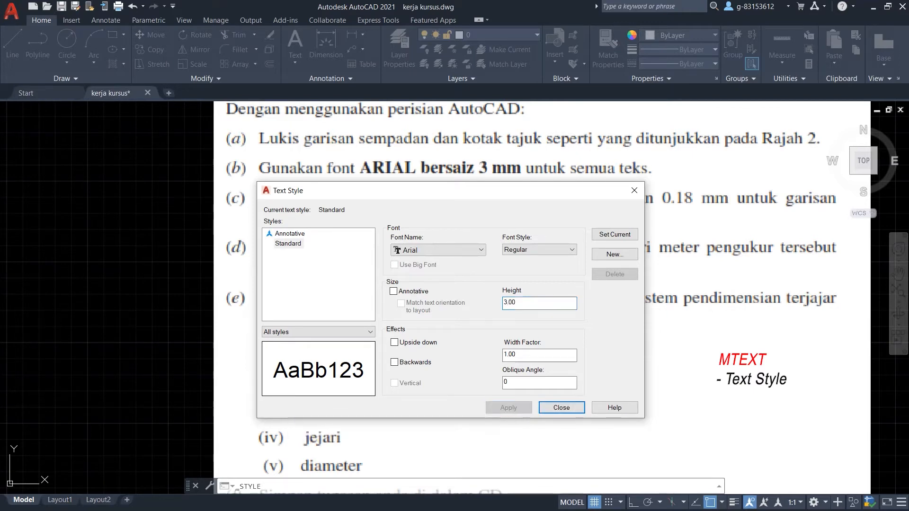
pyautogui.click(540, 408)
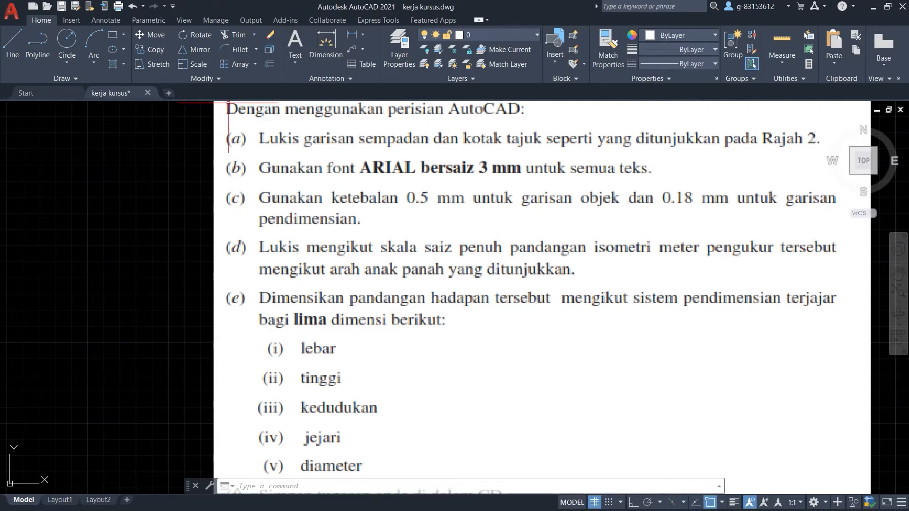
pyautogui.click(250, 20)
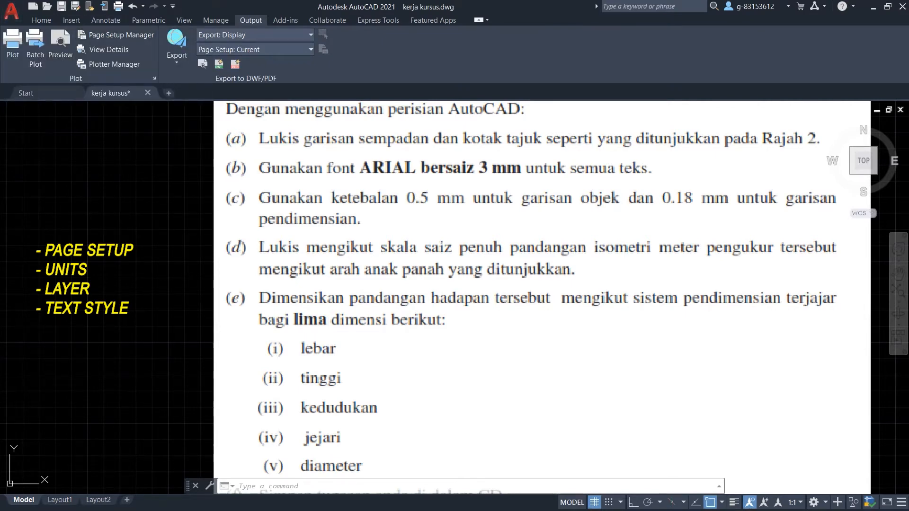
pyautogui.click(42, 20)
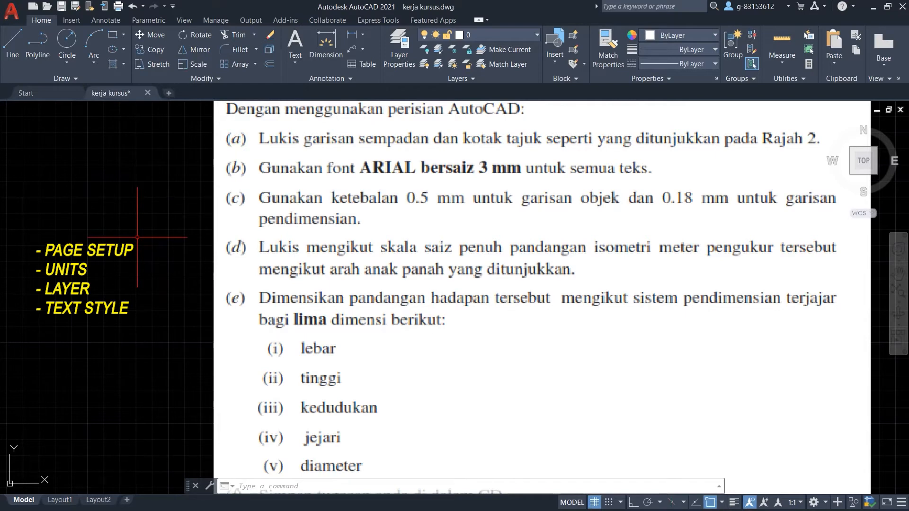
pyautogui.scroll(-4, 137, 237)
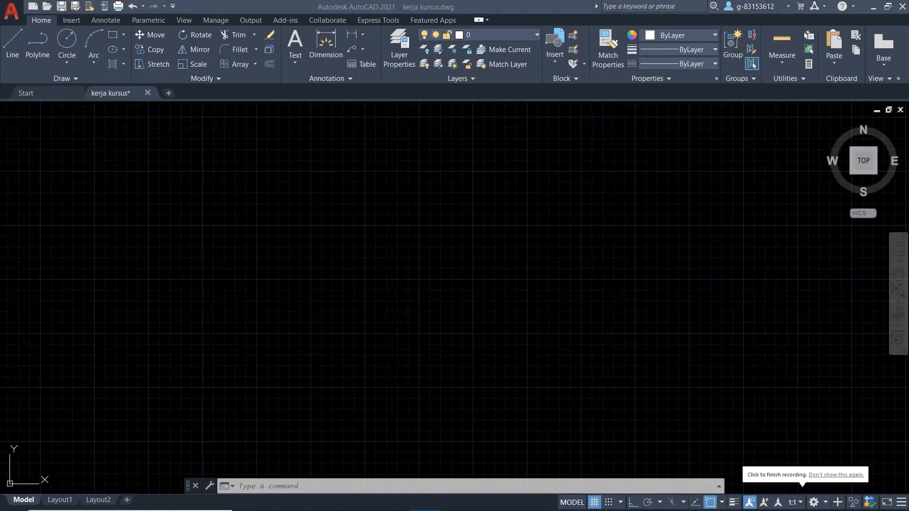
# Choose garisan objek from the Home tab's Layer list as the current layer.
pyautogui.scroll(-4, 741, 316)
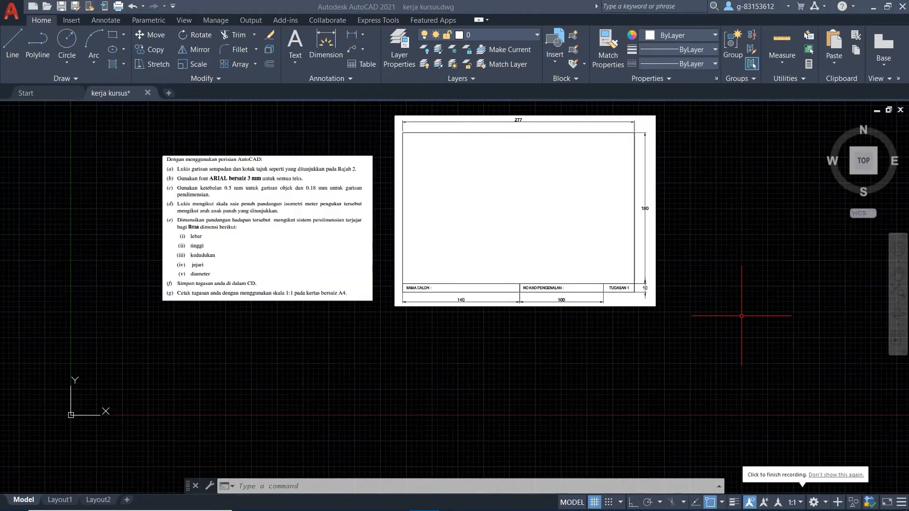
pyautogui.scroll(2, 673, 137)
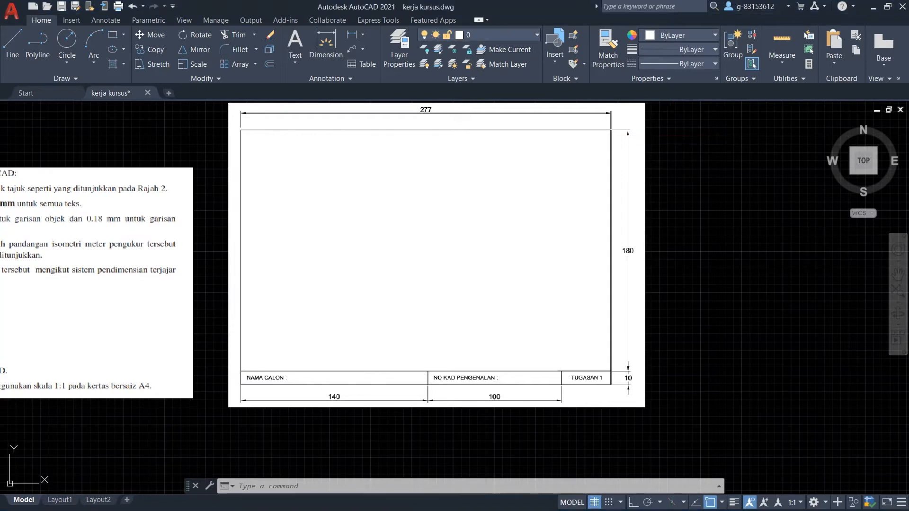
pyautogui.click(478, 34)
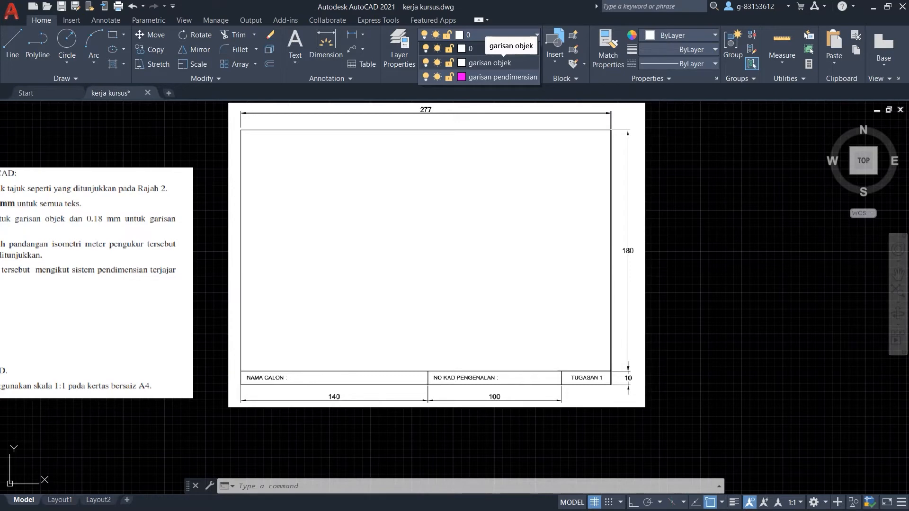
pyautogui.click(490, 63)
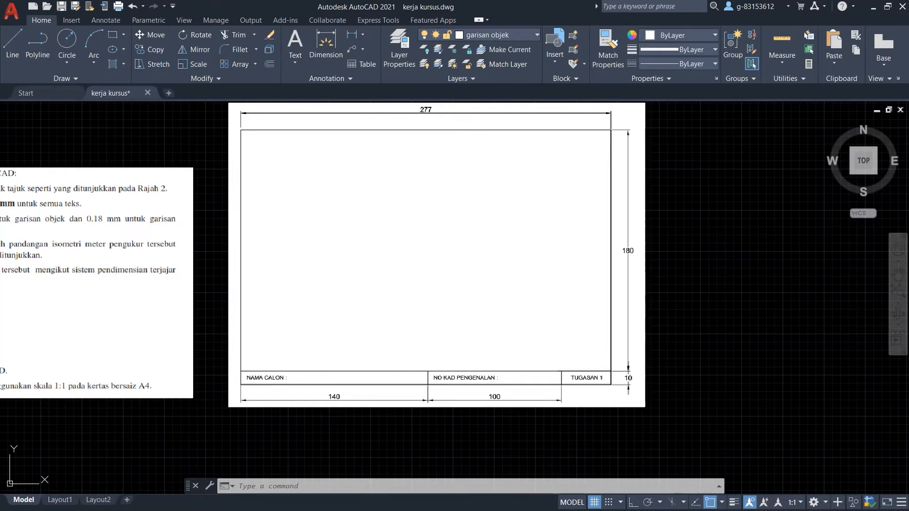
pyautogui.scroll(-3, 281, 250)
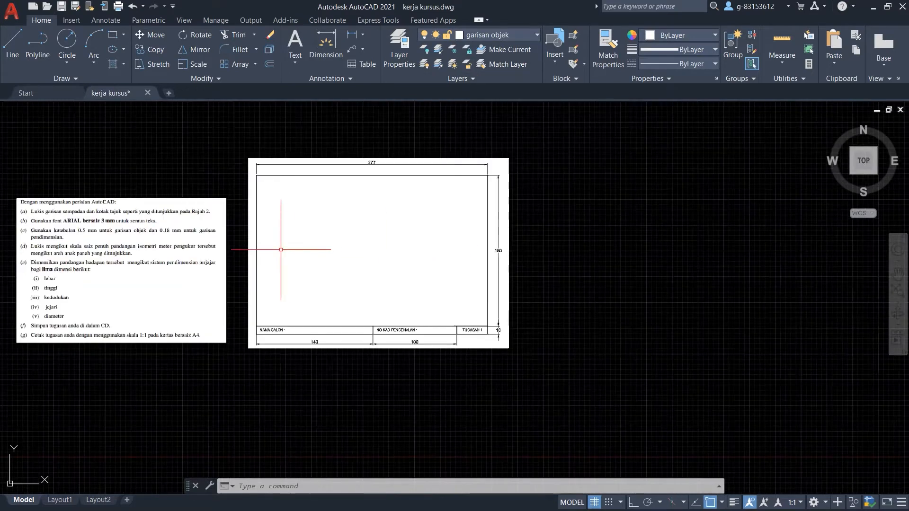
pyautogui.scroll(-2, 187, 250)
pyautogui.scroll(5, 440, 246)
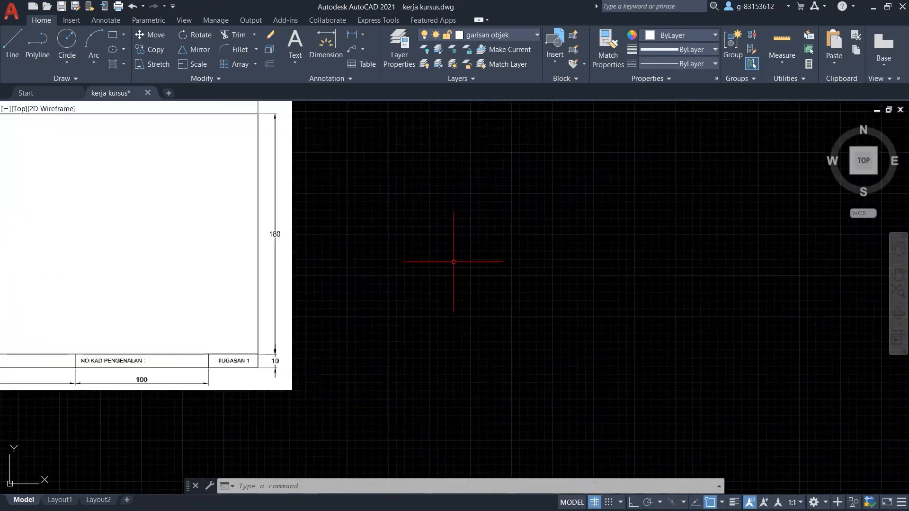
pyautogui.scroll(-2, 445, 258)
pyautogui.scroll(2, 166, 206)
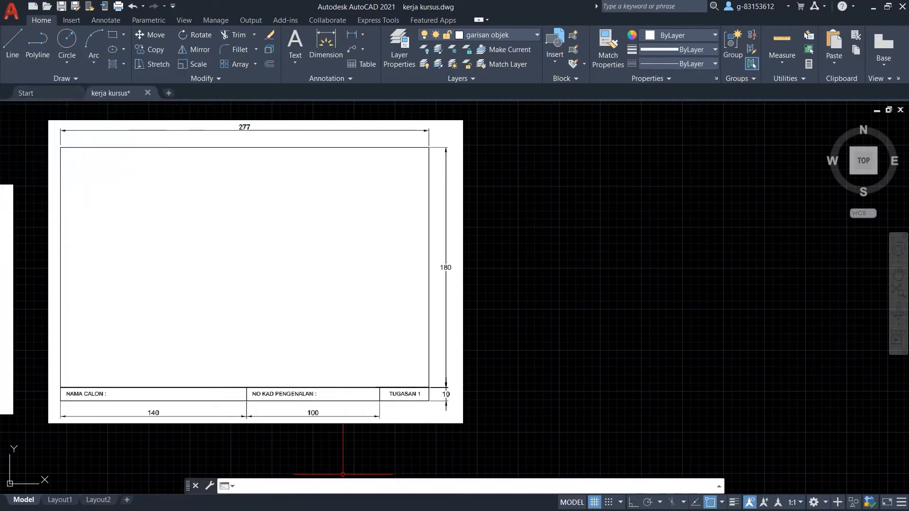
pyautogui.write('LINE')
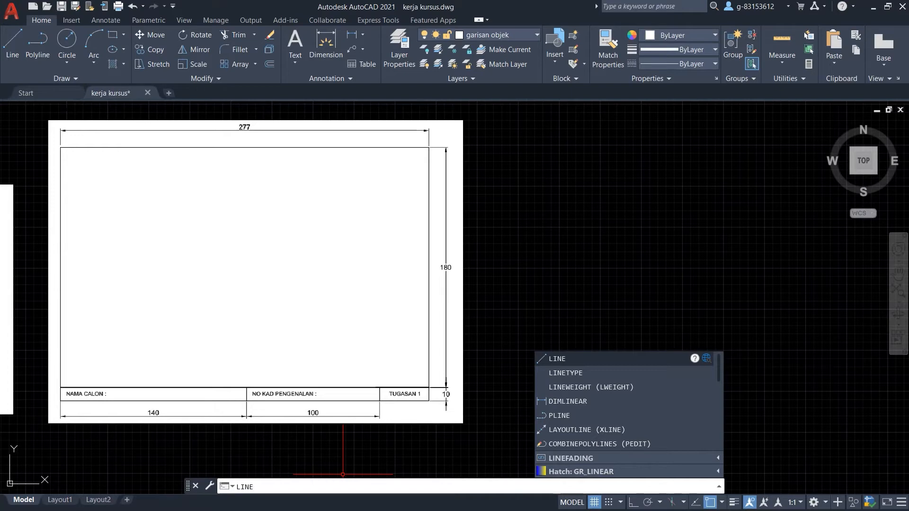
pyautogui.press('Return')
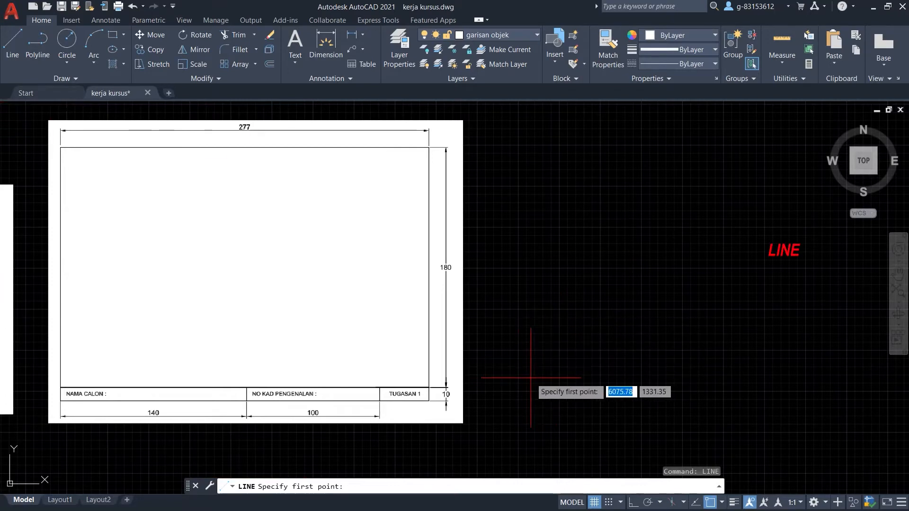
pyautogui.click(526, 384)
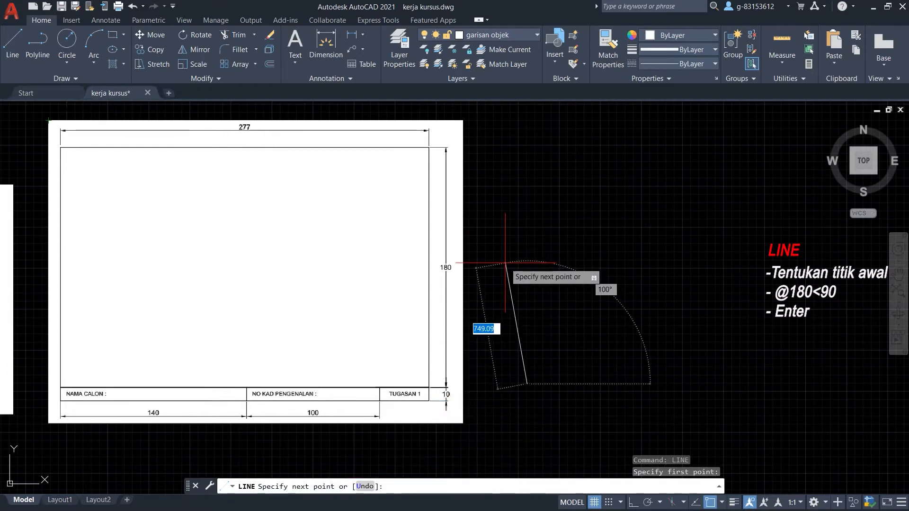
pyautogui.write('@')
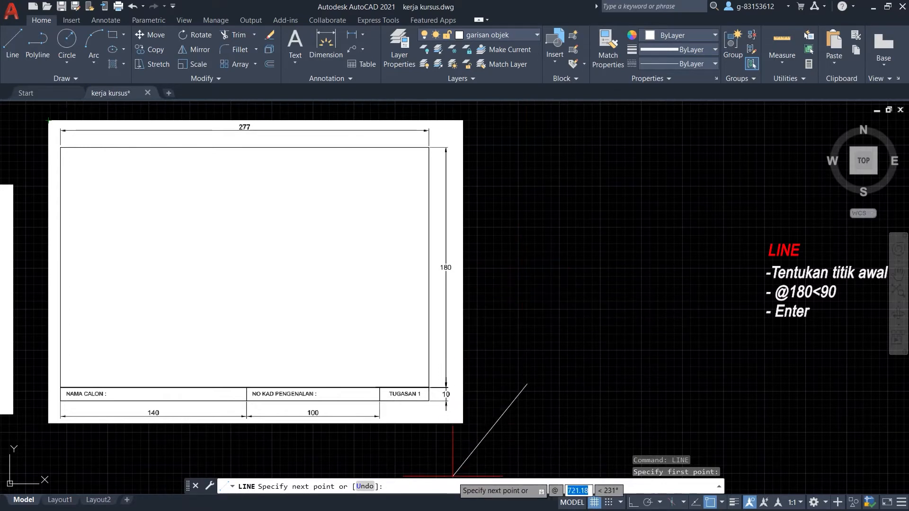
pyautogui.write('180')
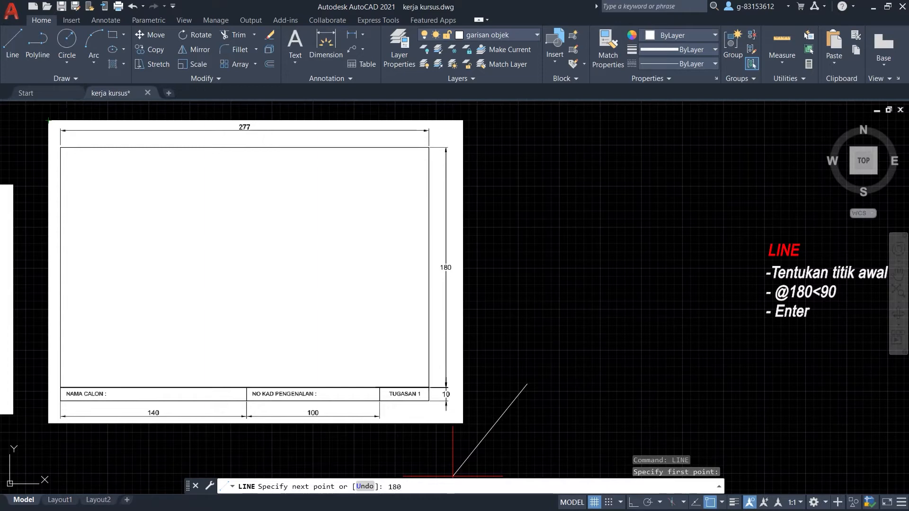
pyautogui.press('BackSpace')
pyautogui.press('BackSpace')
pyautogui.press('BackSpace')
pyautogui.write('@180<90')
pyautogui.press('Return')
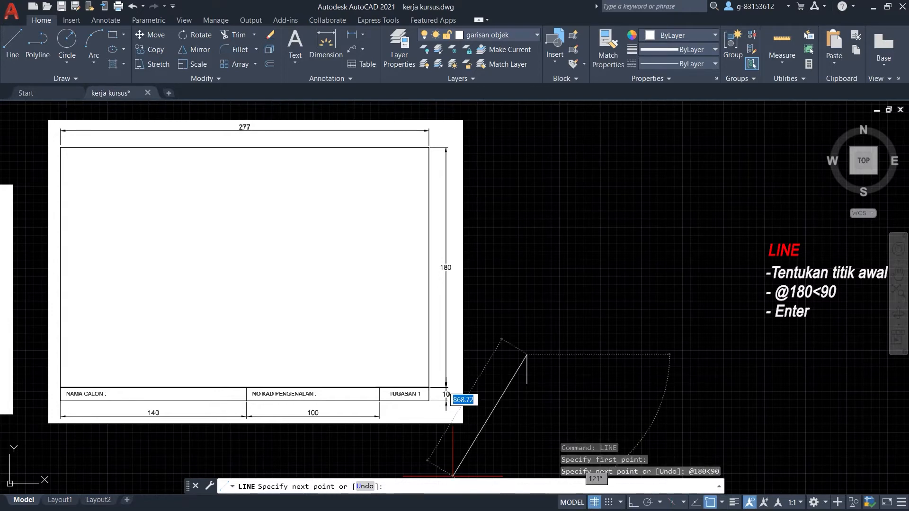
pyautogui.rightClick(578, 389)
pyautogui.click(604, 396)
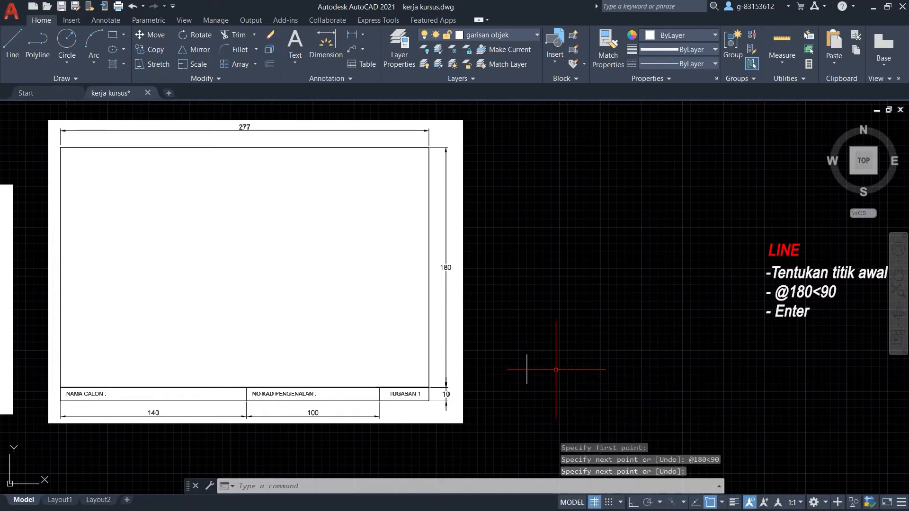
# Start a linear dimension to measure the new vertical line.
pyautogui.scroll(5, 531, 372)
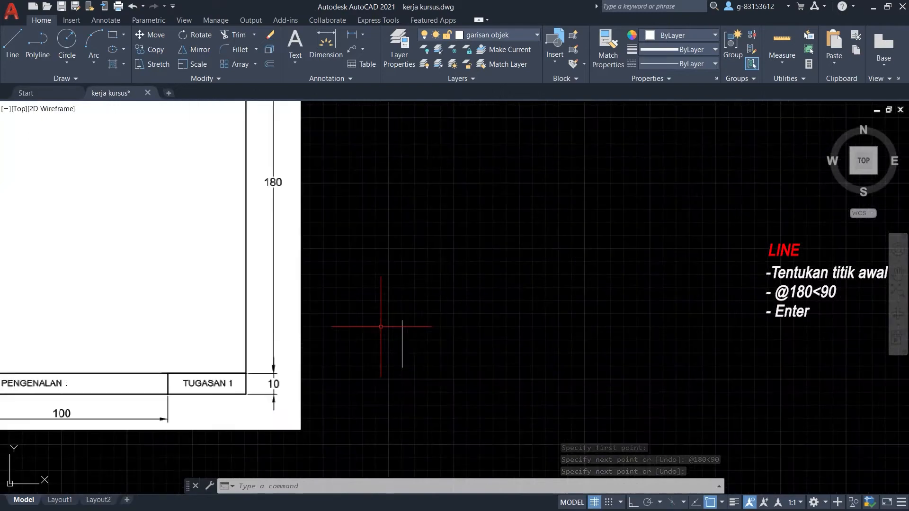
pyautogui.scroll(-3, 412, 385)
pyautogui.scroll(3, 382, 334)
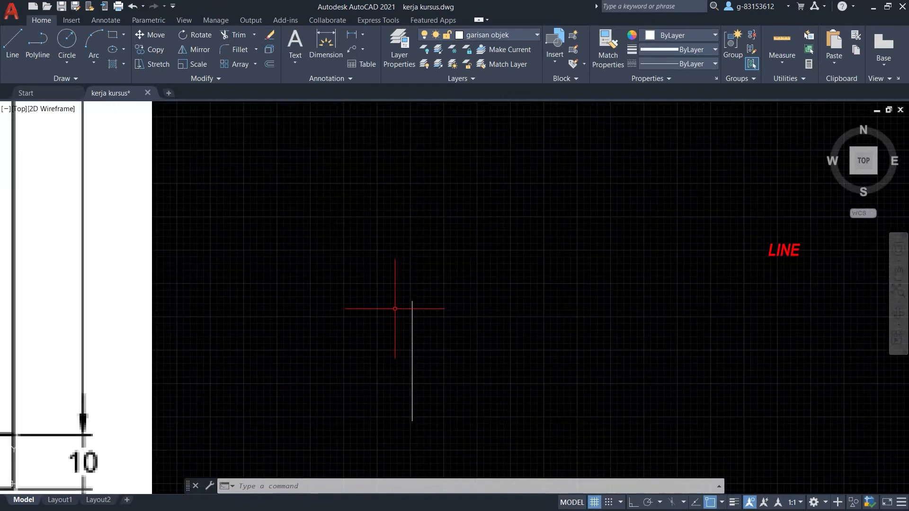
pyautogui.scroll(2, 398, 403)
pyautogui.scroll(2, 397, 403)
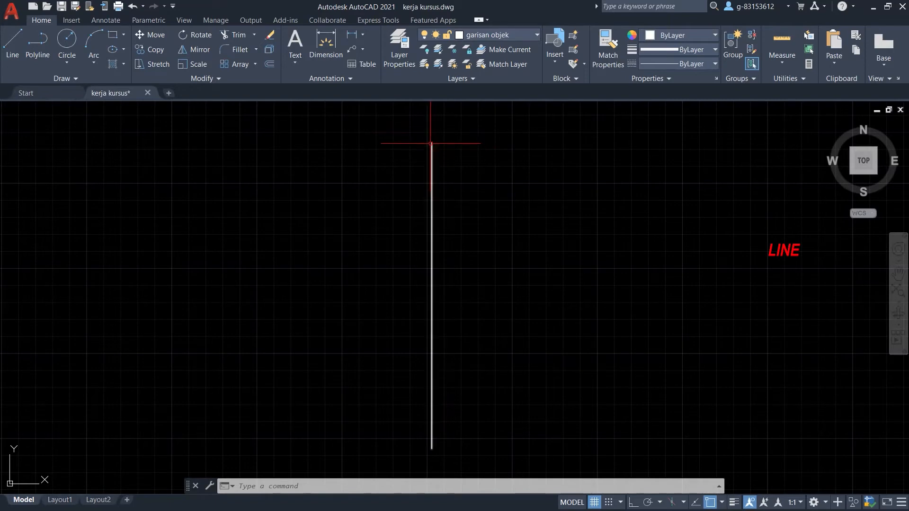
pyautogui.click(351, 35)
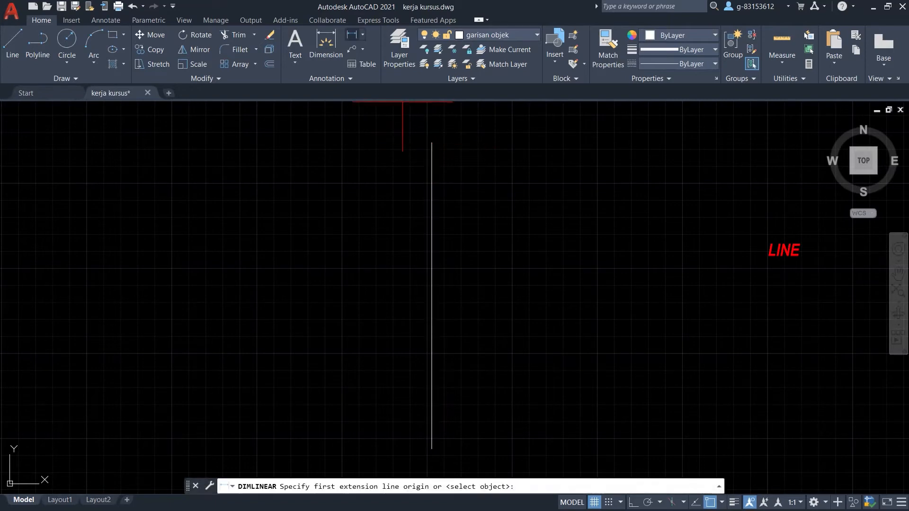
# Dimension the vertical line between its top and bottom ends, showing 180.
pyautogui.click(432, 143)
pyautogui.click(431, 446)
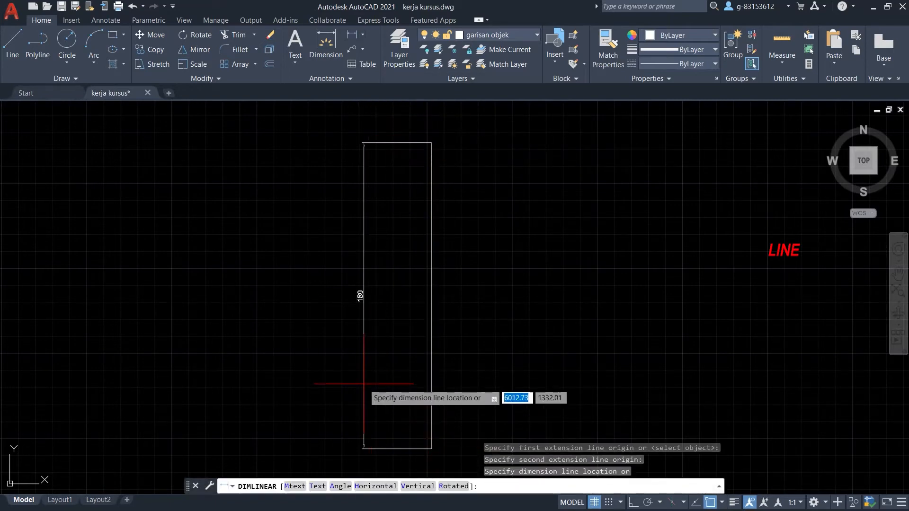
pyautogui.click(361, 359)
pyautogui.scroll(2, 350, 276)
pyautogui.scroll(4, 350, 276)
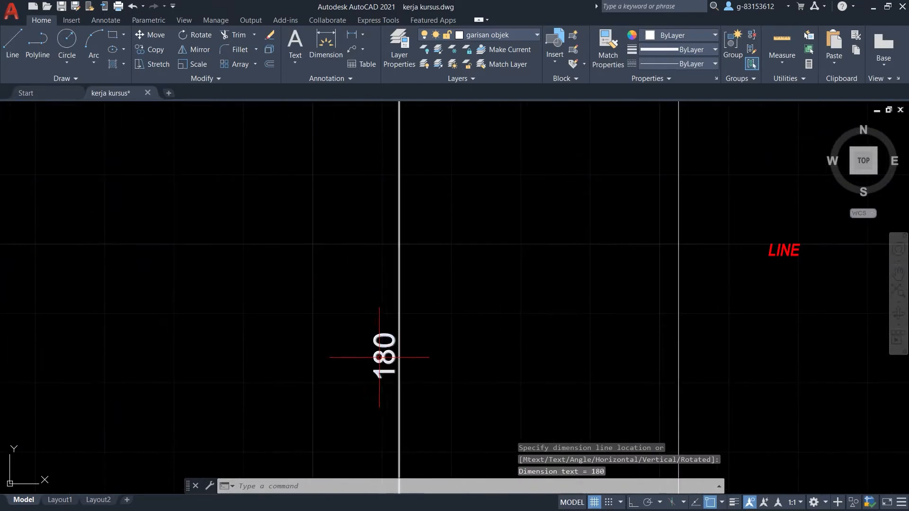
pyautogui.scroll(-2, 384, 317)
# Window-select and remove the temporary 180 dimension, then start a new line.
pyautogui.click(417, 297)
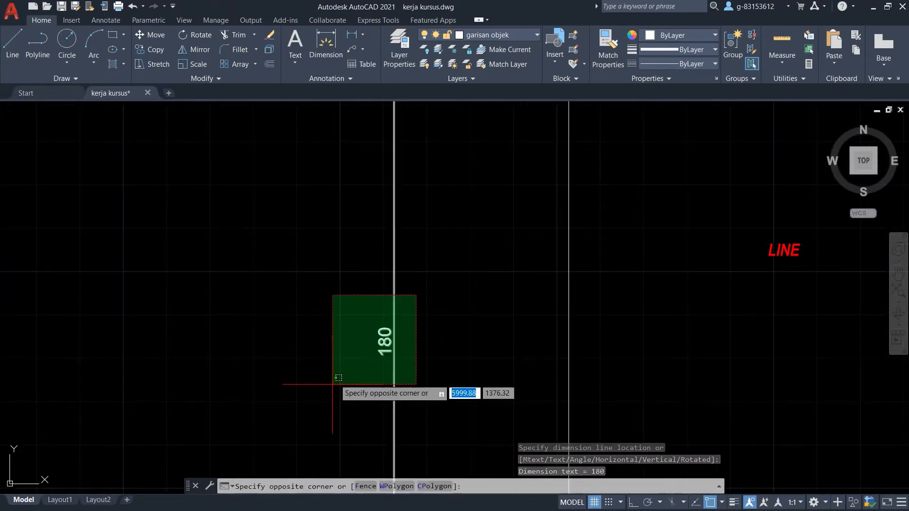
pyautogui.click(333, 376)
pyautogui.scroll(-5, 292, 329)
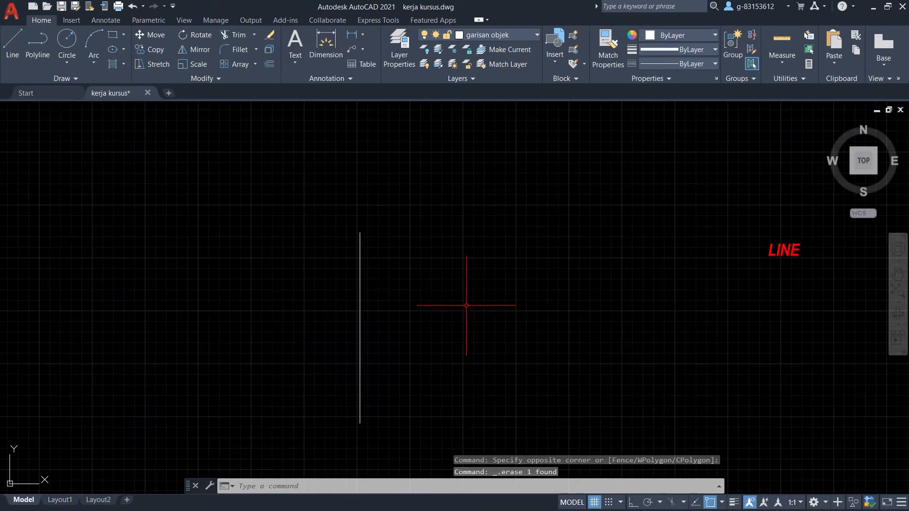
pyautogui.scroll(-5, 463, 317)
pyautogui.scroll(5, 303, 147)
pyautogui.scroll(-5, 206, 219)
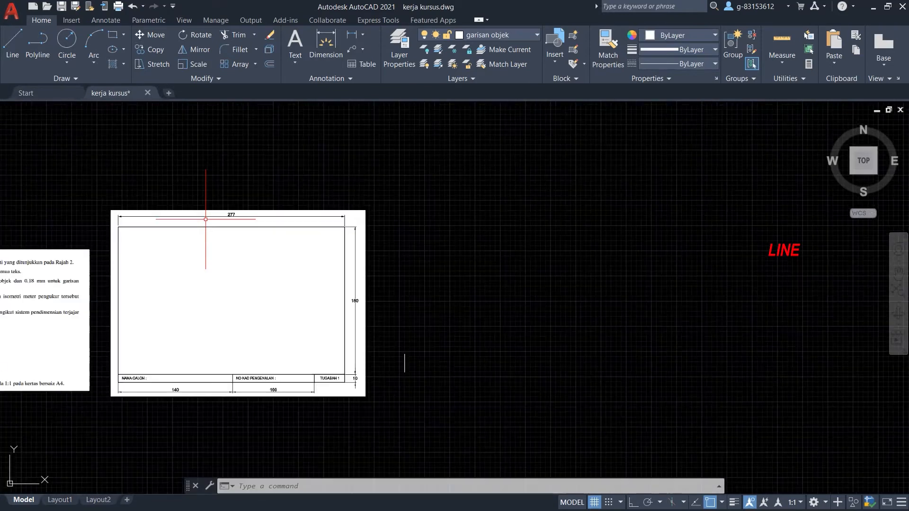
pyautogui.scroll(8, 391, 361)
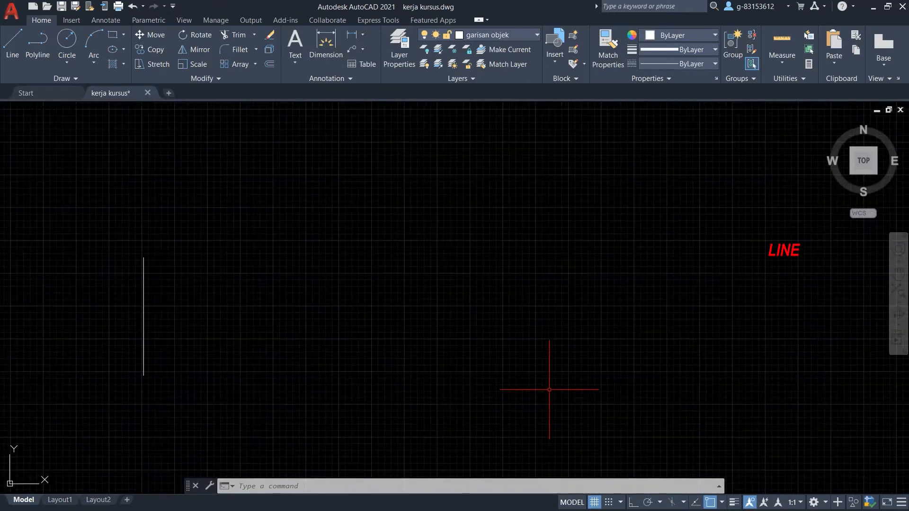
pyautogui.scroll(2, 119, 284)
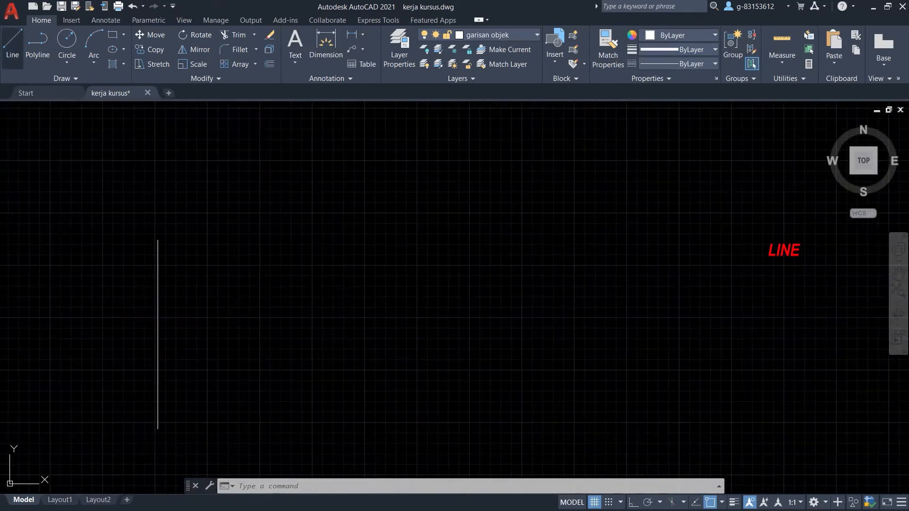
pyautogui.click(13, 45)
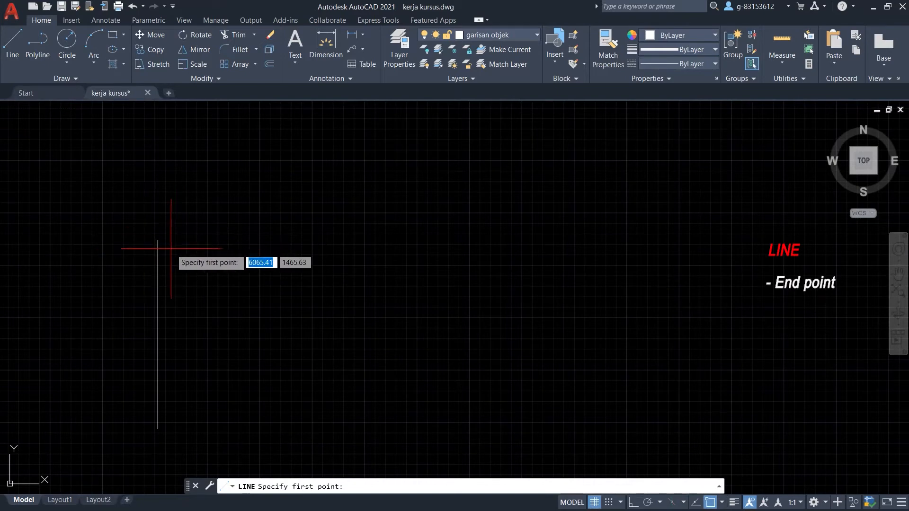
# Turn object snapping off, cancel the unfinished line, and enter OSNAP.
pyautogui.scroll(2, 163, 250)
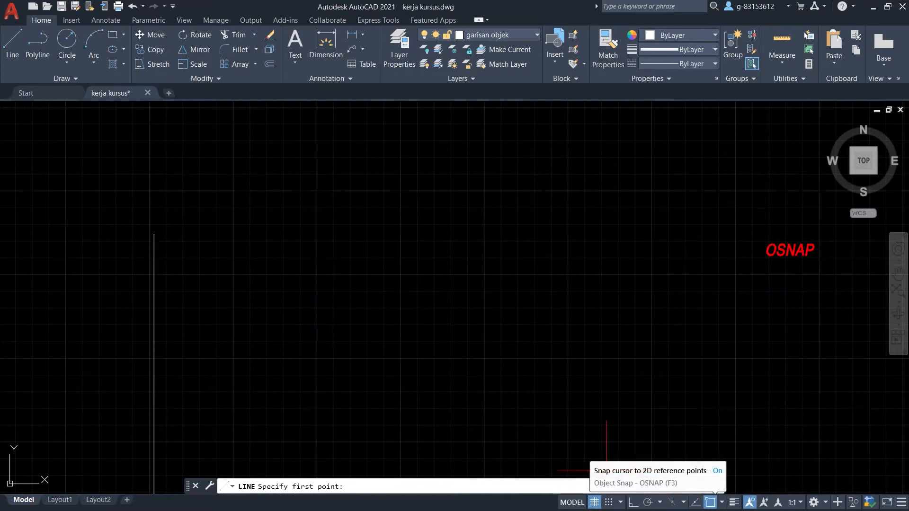
pyautogui.click(710, 502)
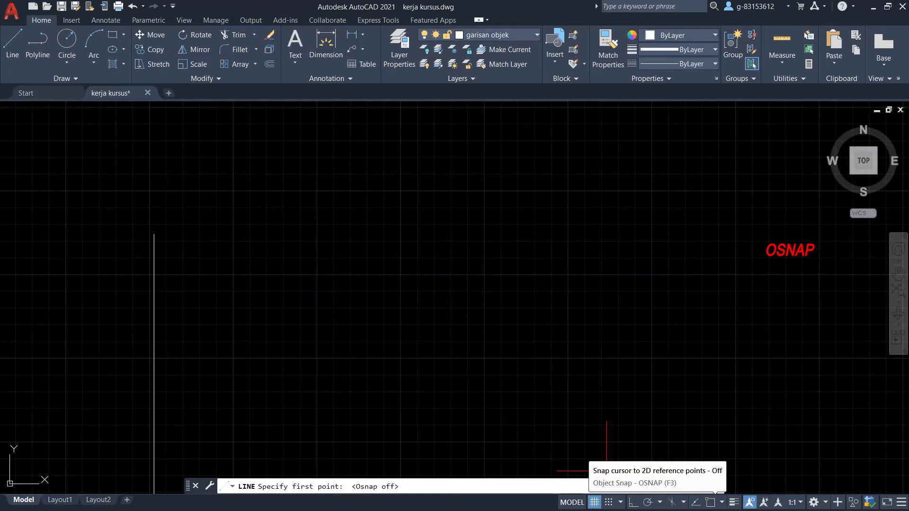
pyautogui.click(710, 502)
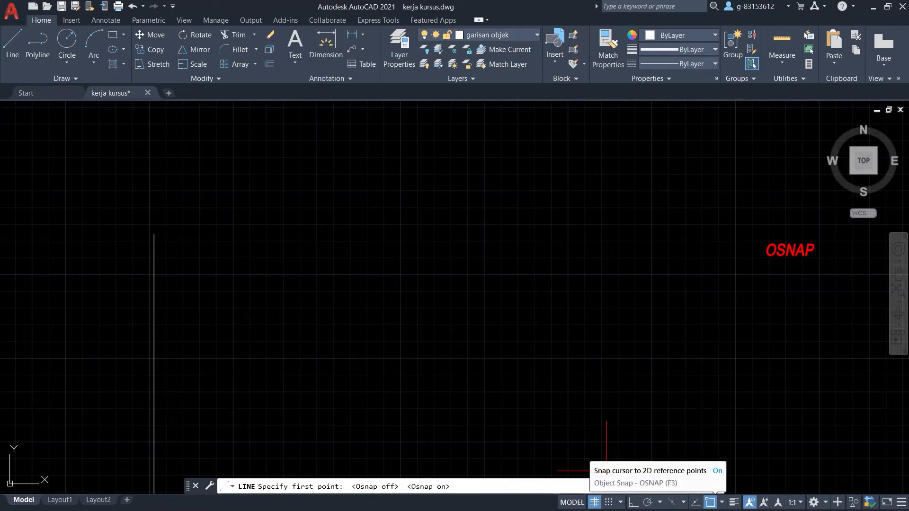
pyautogui.click(710, 501)
pyautogui.click(710, 502)
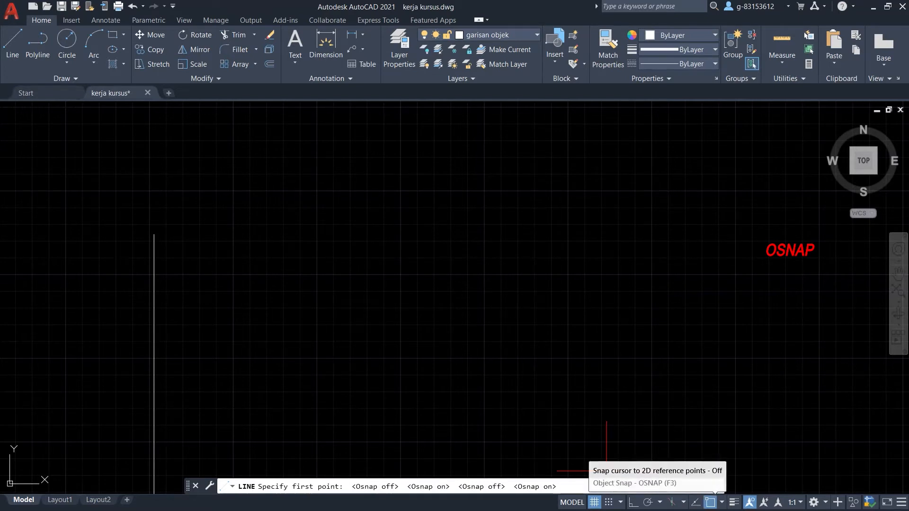
pyautogui.click(710, 502)
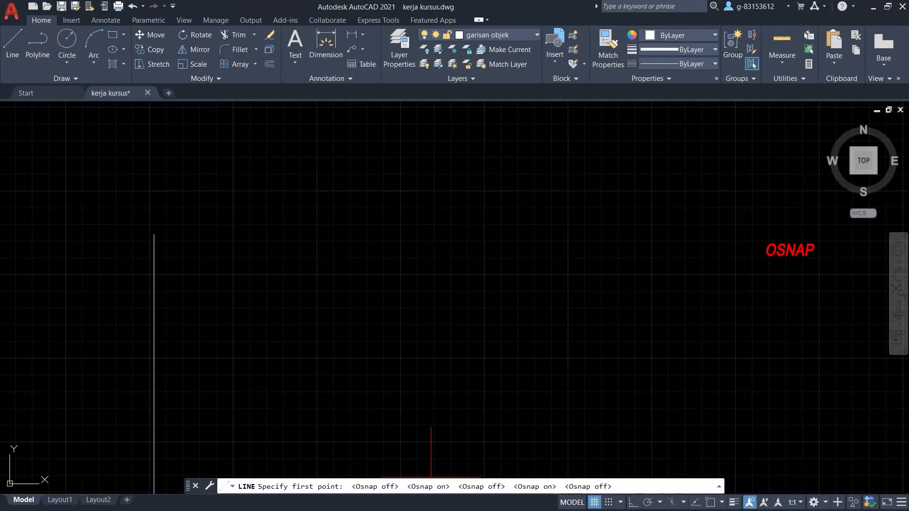
pyautogui.press('Escape')
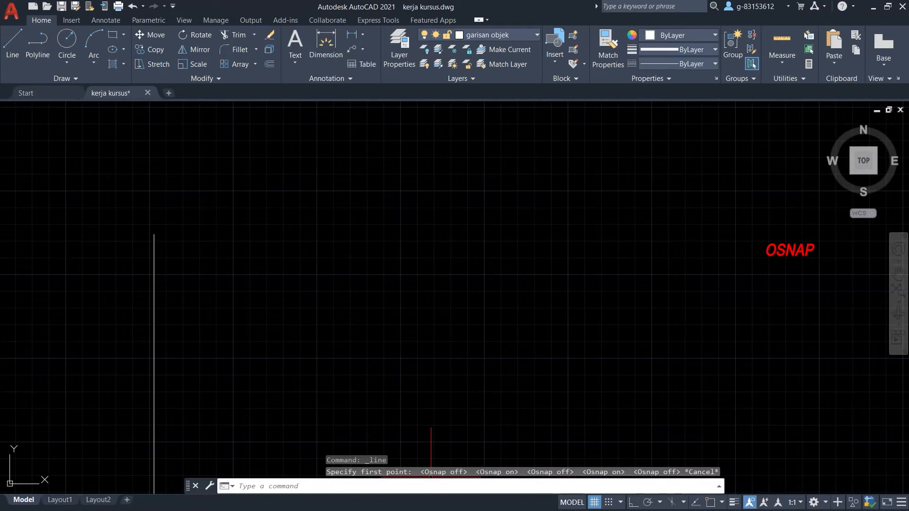
pyautogui.write('osnap')
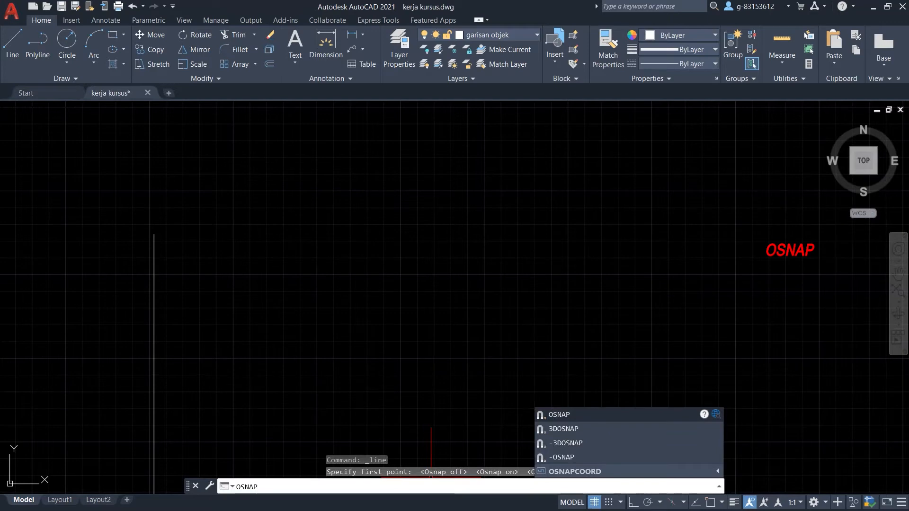
# Accept the Object Snap settings in Drafting Settings and start a new line.
pyautogui.press('Return')
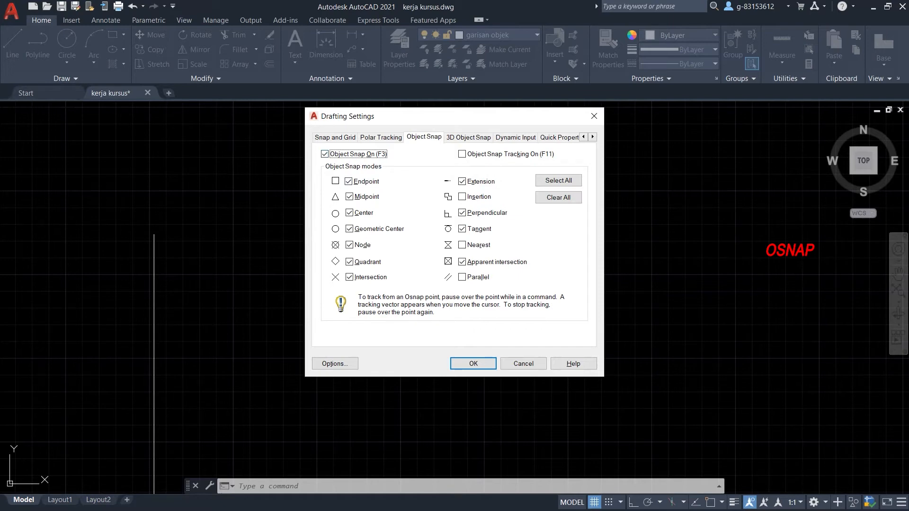
pyautogui.click(470, 362)
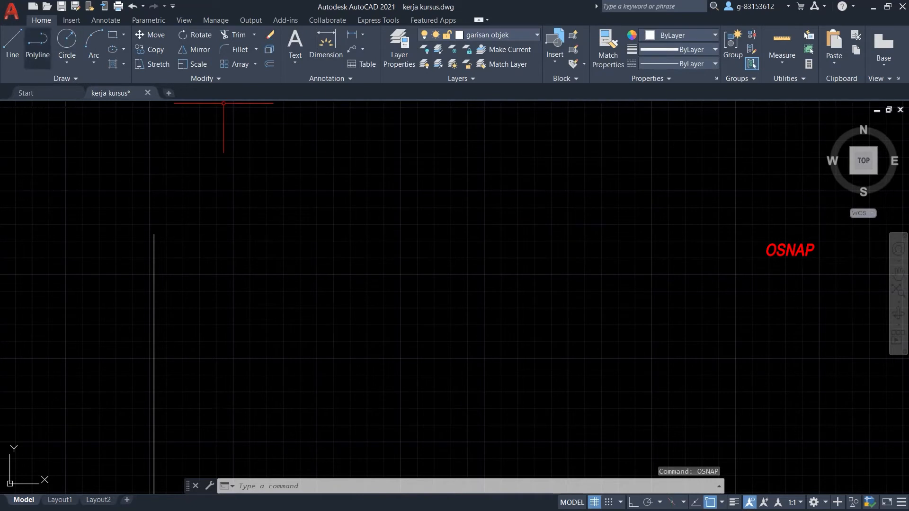
pyautogui.click(13, 43)
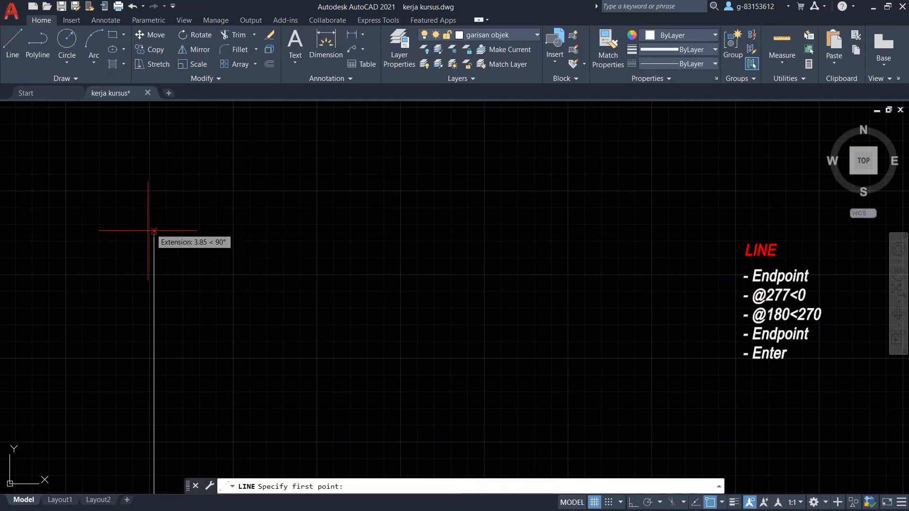
# Draw the 277-long horizontal top edge from the vertical line's top end.
pyautogui.scroll(1, 152, 229)
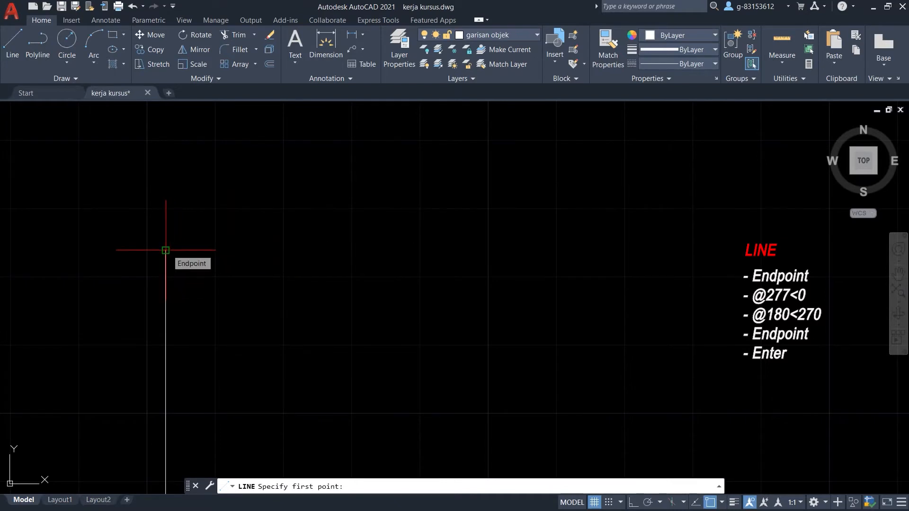
pyautogui.click(166, 251)
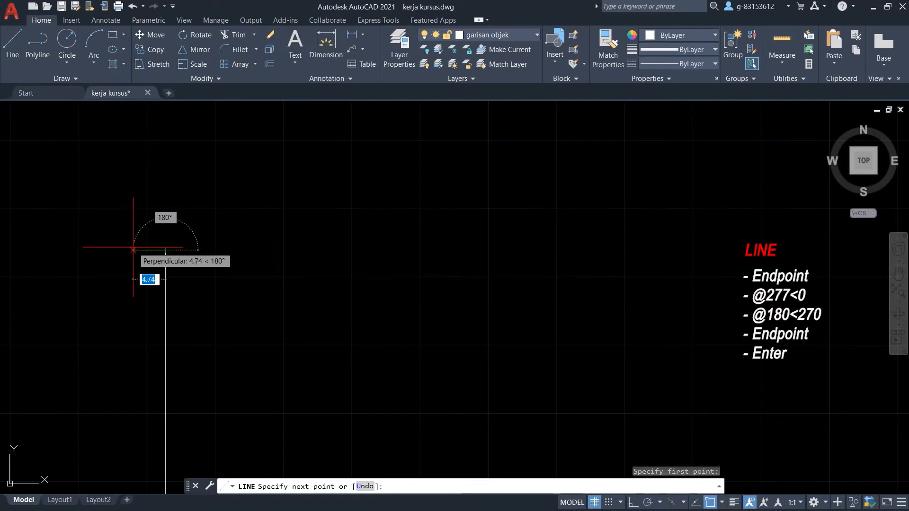
pyautogui.scroll(-4, 153, 251)
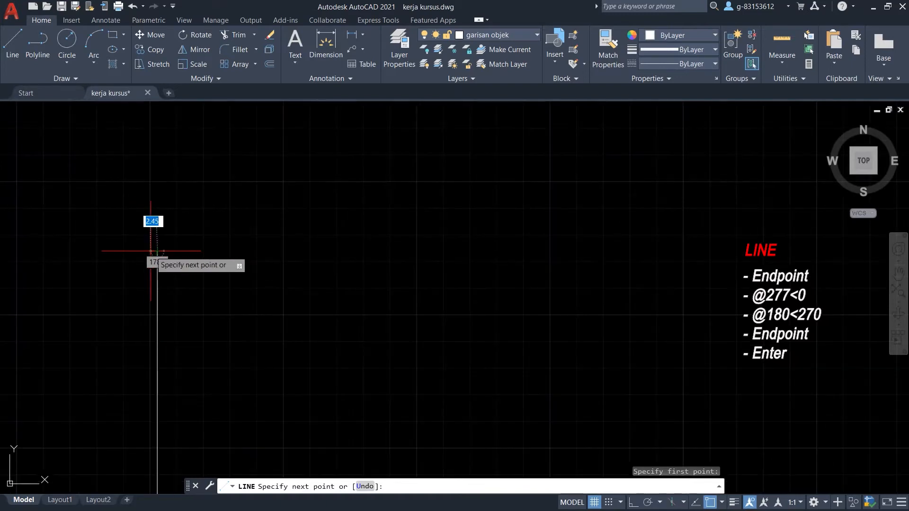
pyautogui.scroll(3, 152, 252)
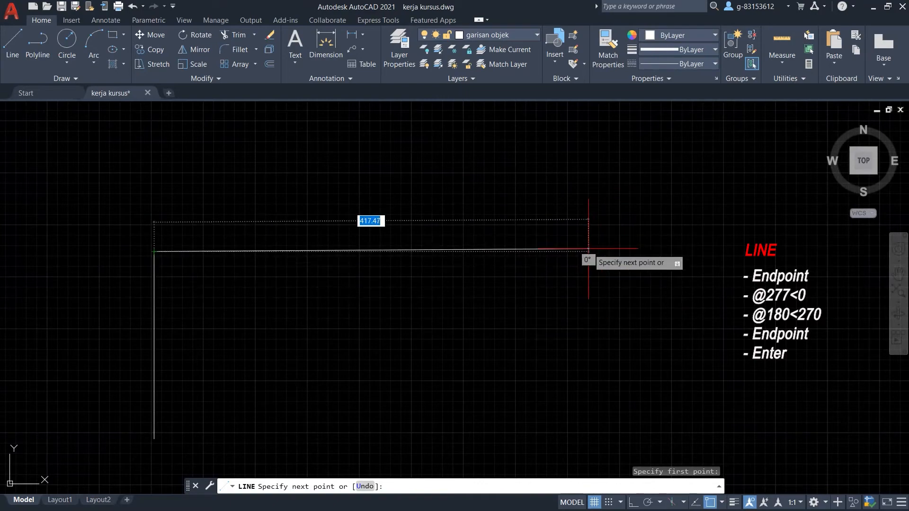
pyautogui.scroll(-10, 617, 249)
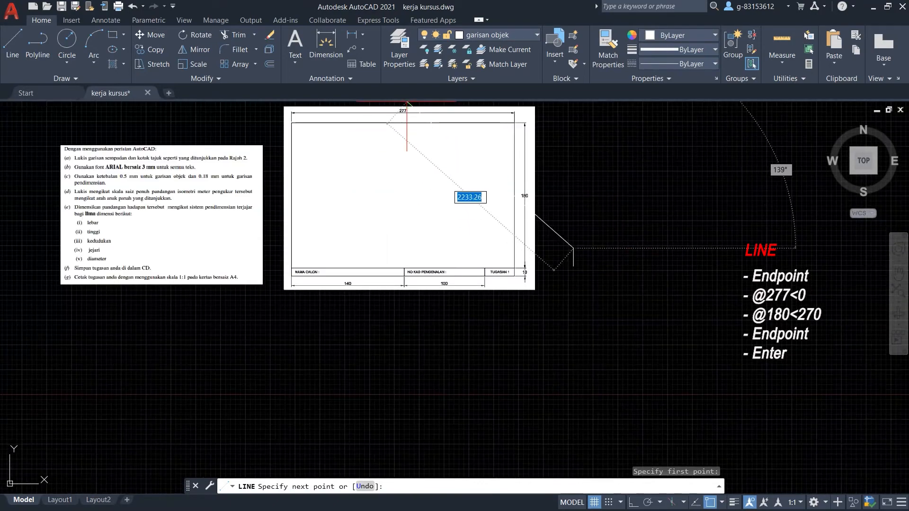
pyautogui.scroll(4, 710, 229)
pyautogui.scroll(3, 705, 239)
pyautogui.scroll(-4, 615, 279)
pyautogui.scroll(5, 512, 308)
pyautogui.scroll(-2, 502, 304)
pyautogui.scroll(2, 118, 237)
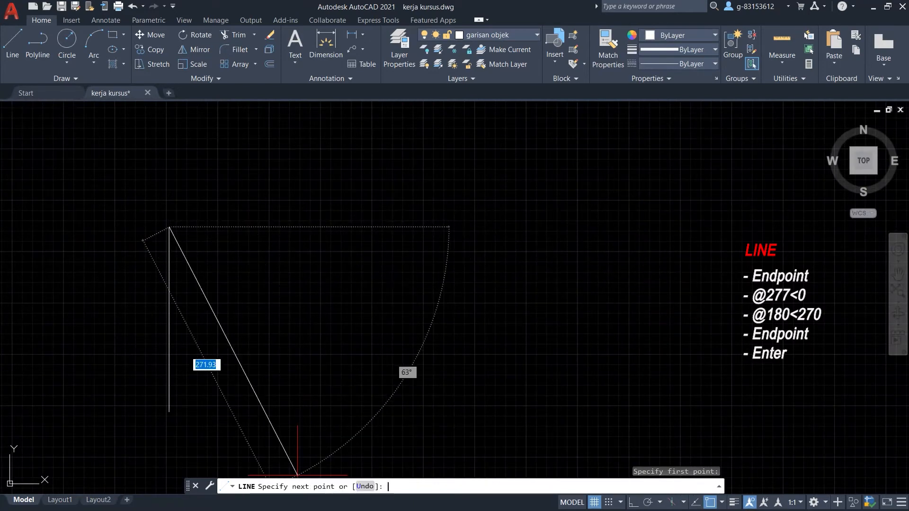
pyautogui.write('@')
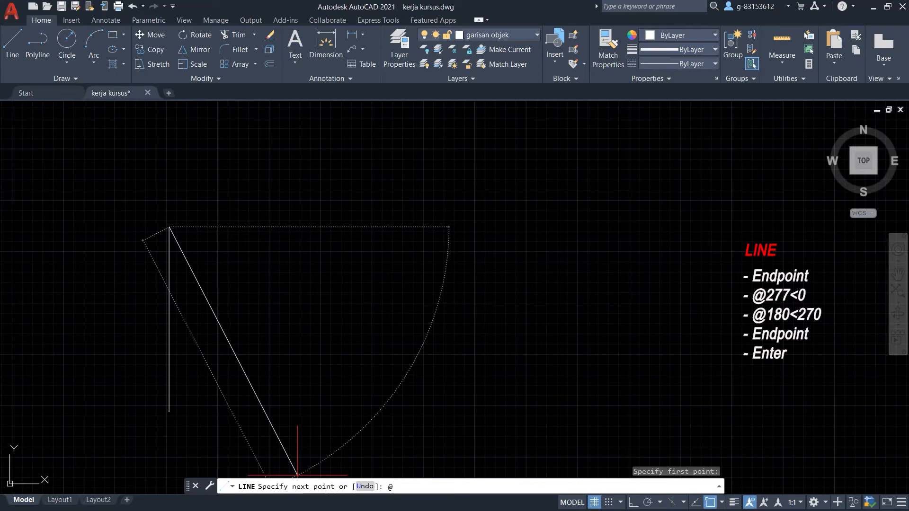
pyautogui.write('277')
pyautogui.press('Return')
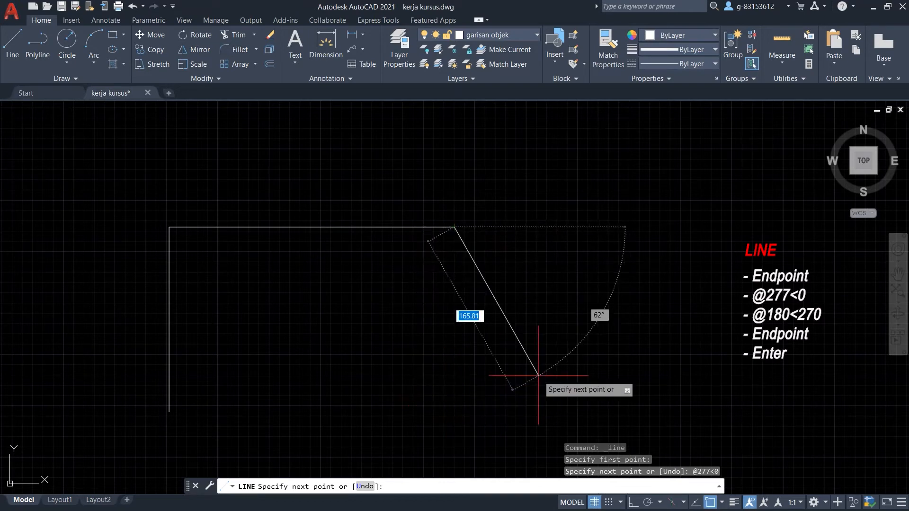
# Draw the 180-long right side downward and end the line command.
pyautogui.scroll(-2, 596, 364)
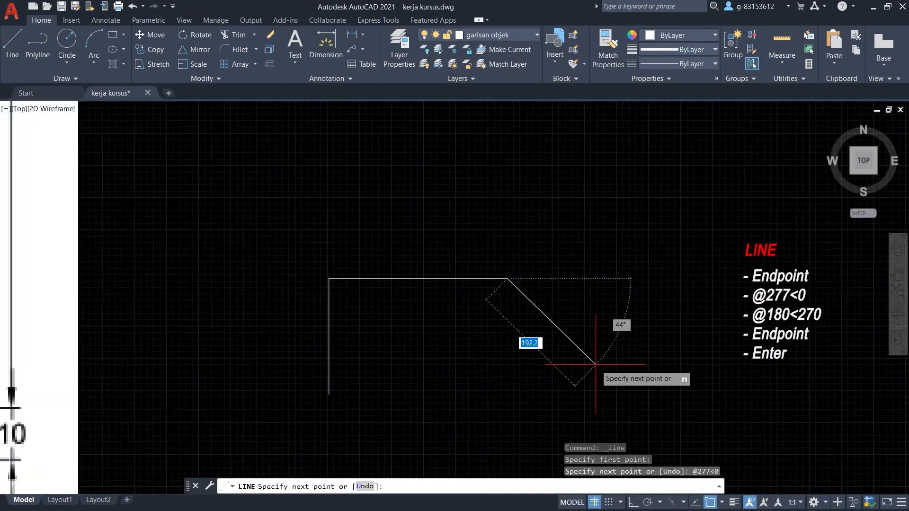
pyautogui.scroll(-3, 595, 364)
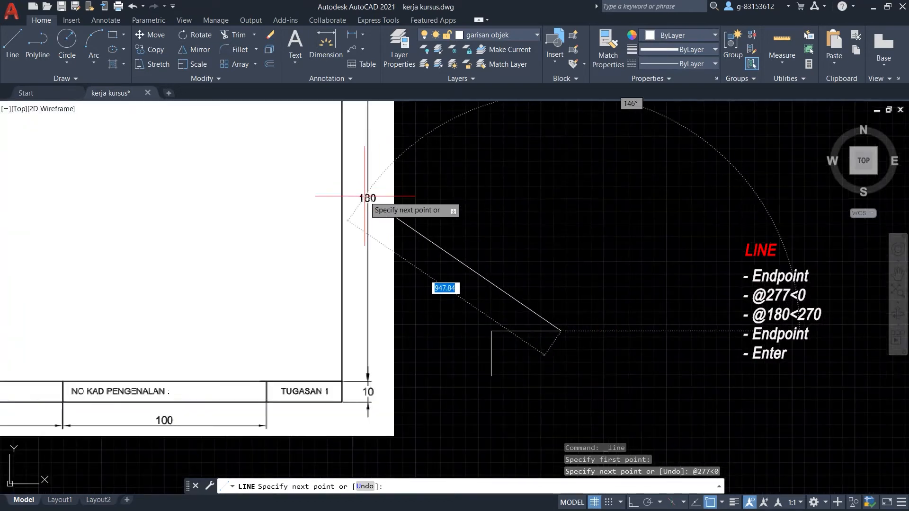
pyautogui.scroll(2, 589, 378)
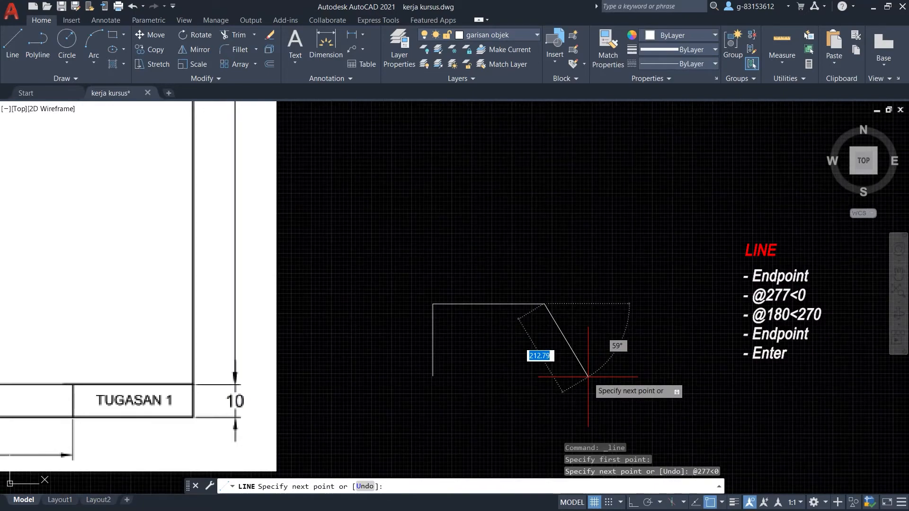
pyautogui.scroll(2, 526, 454)
pyautogui.scroll(-1, 529, 394)
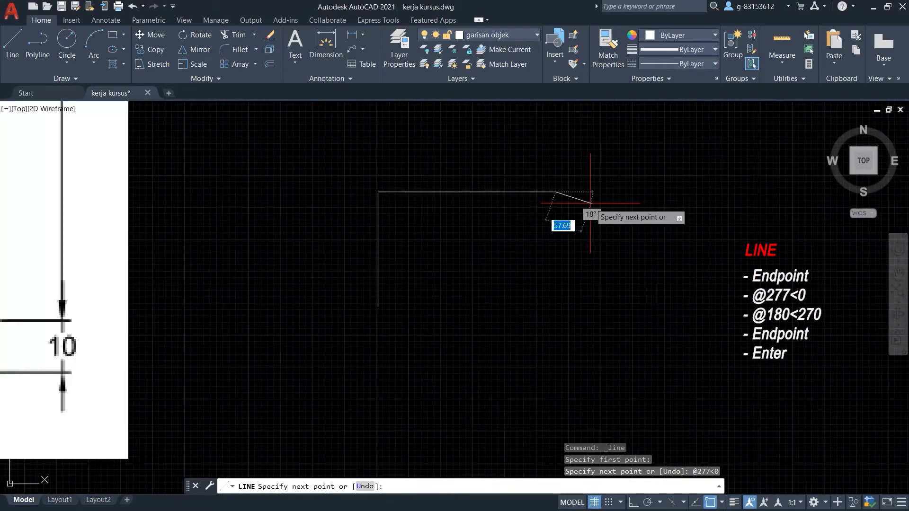
pyautogui.scroll(2, 590, 203)
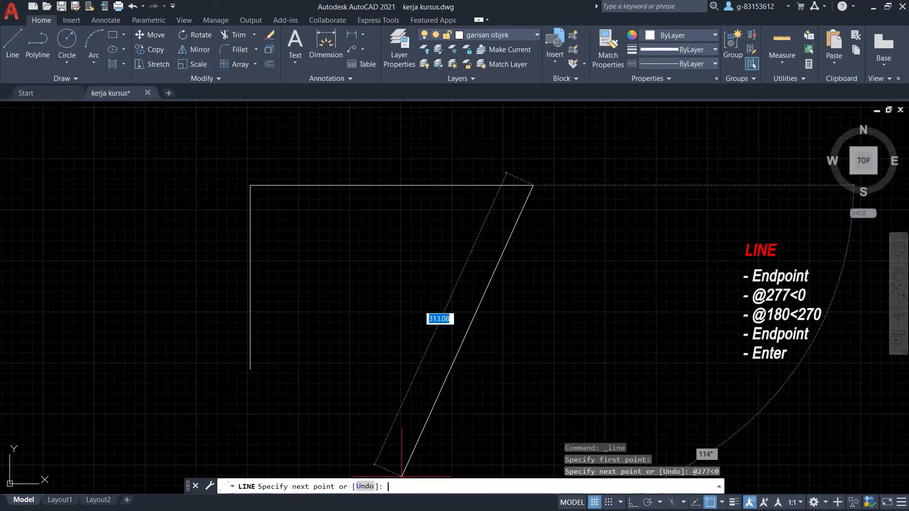
pyautogui.write('@')
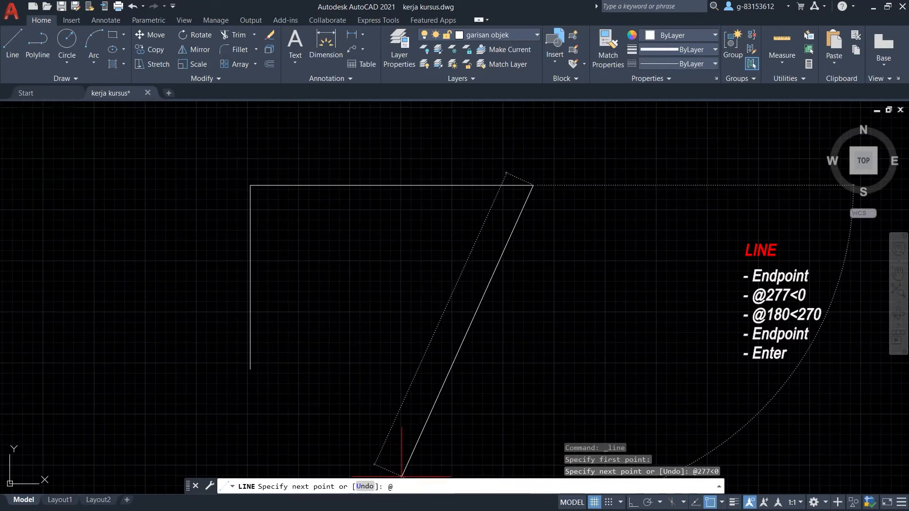
pyautogui.write('17')
pyautogui.write('80')
pyautogui.write('<270')
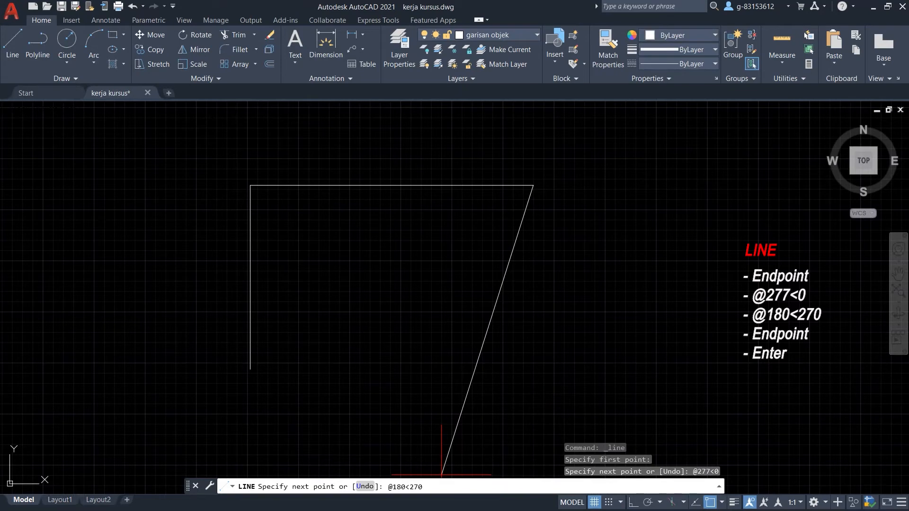
pyautogui.press('Return')
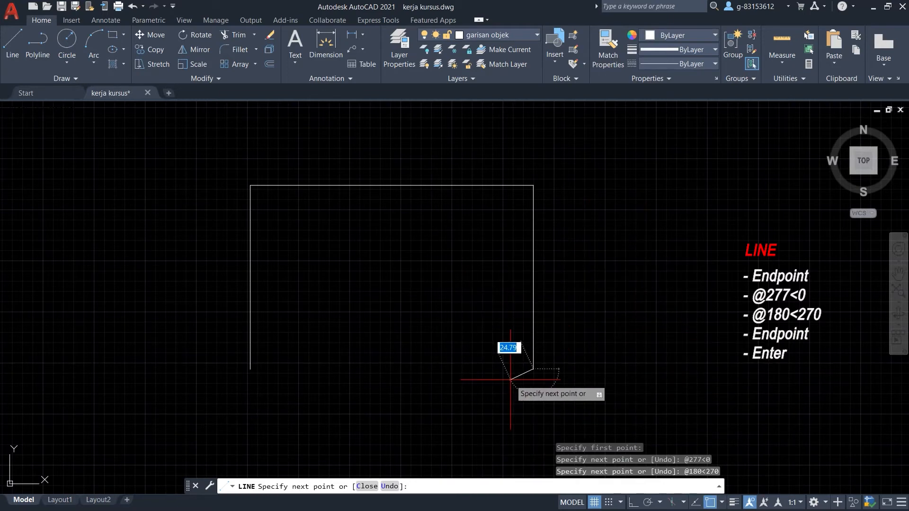
pyautogui.press('Return')
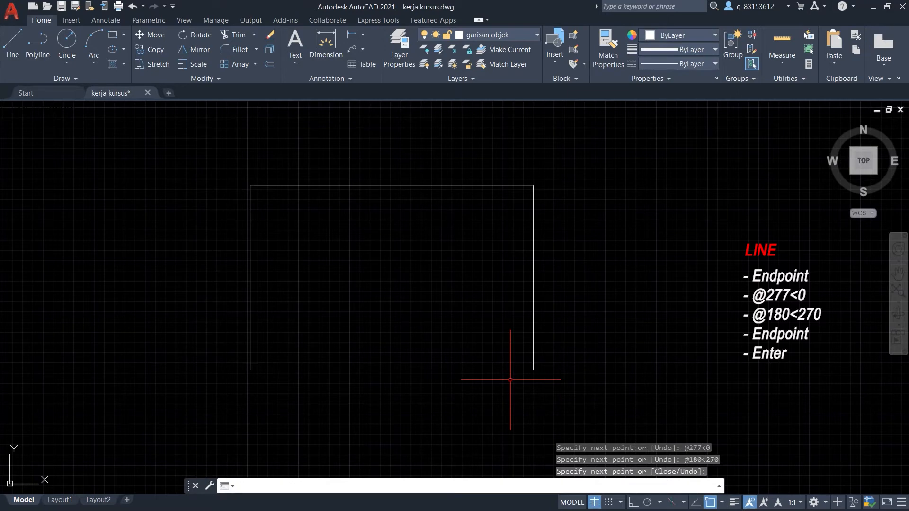
# Draw the bottom edge from the frame's lower-right corner to its lower-left corner.
pyautogui.click(12, 41)
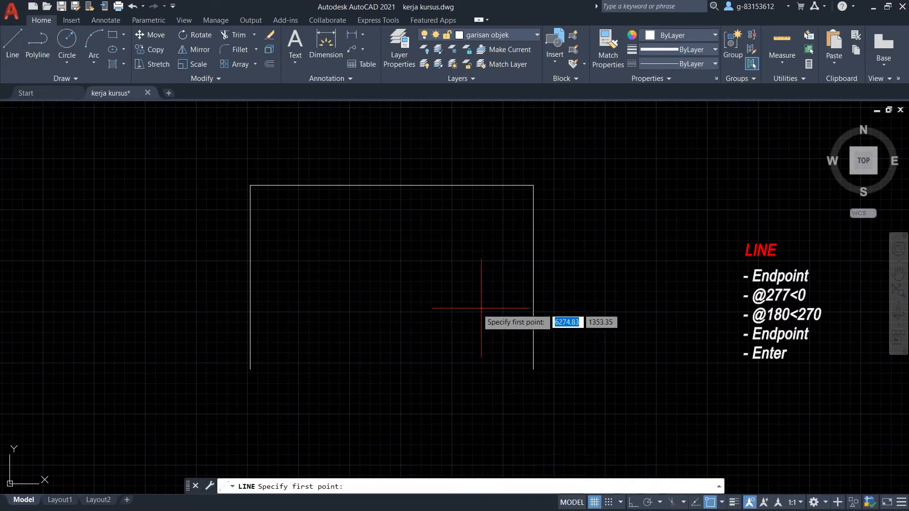
pyautogui.click(534, 369)
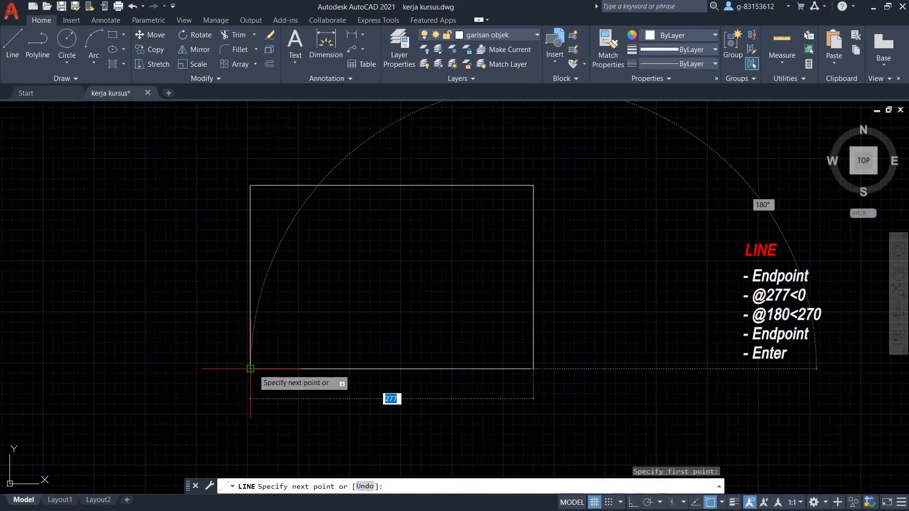
pyautogui.scroll(5, 249, 367)
pyautogui.scroll(-2, 254, 368)
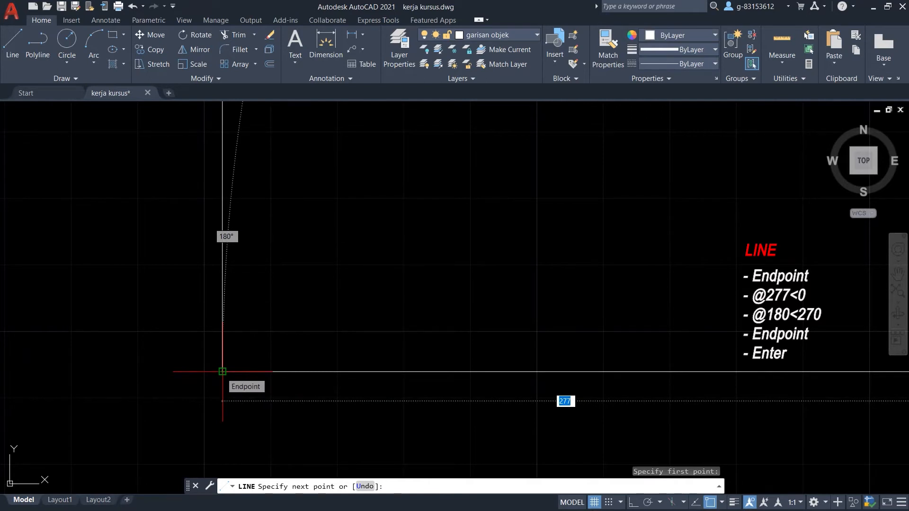
pyautogui.click(222, 372)
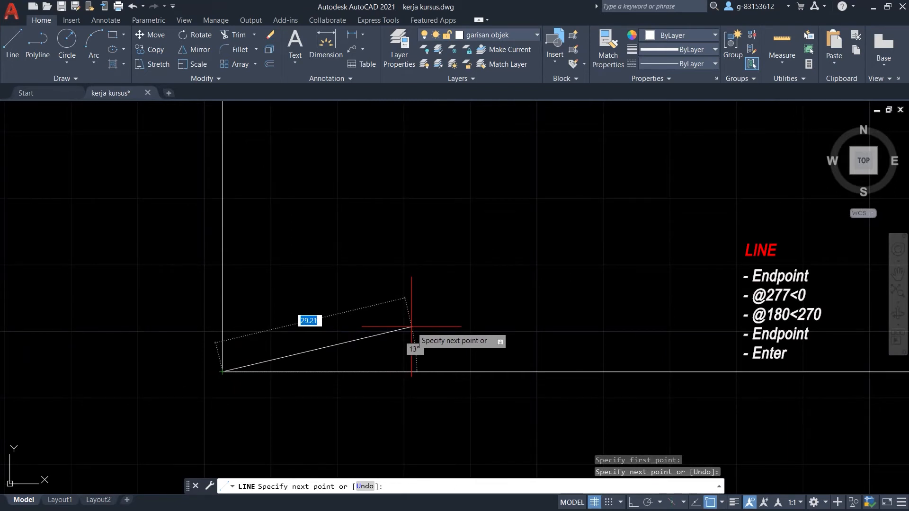
pyautogui.press('Return')
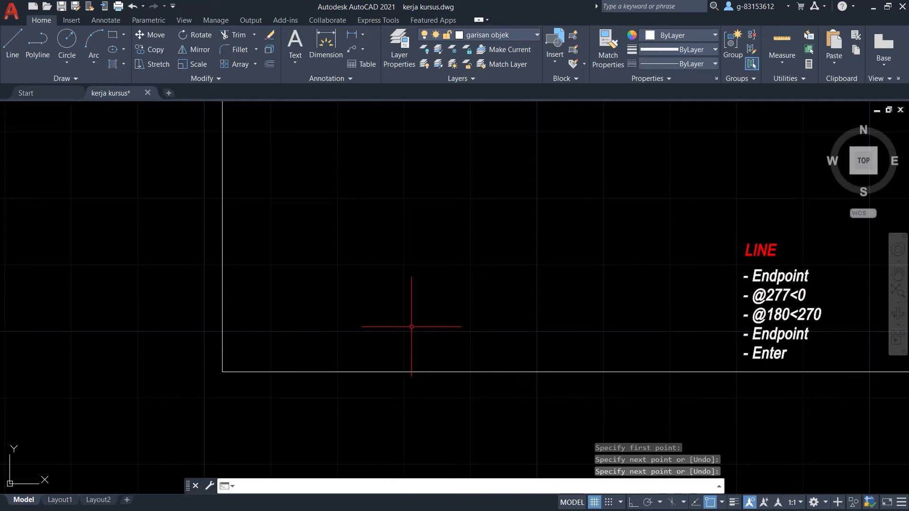
pyautogui.scroll(-3, 215, 290)
pyautogui.scroll(-4, 246, 368)
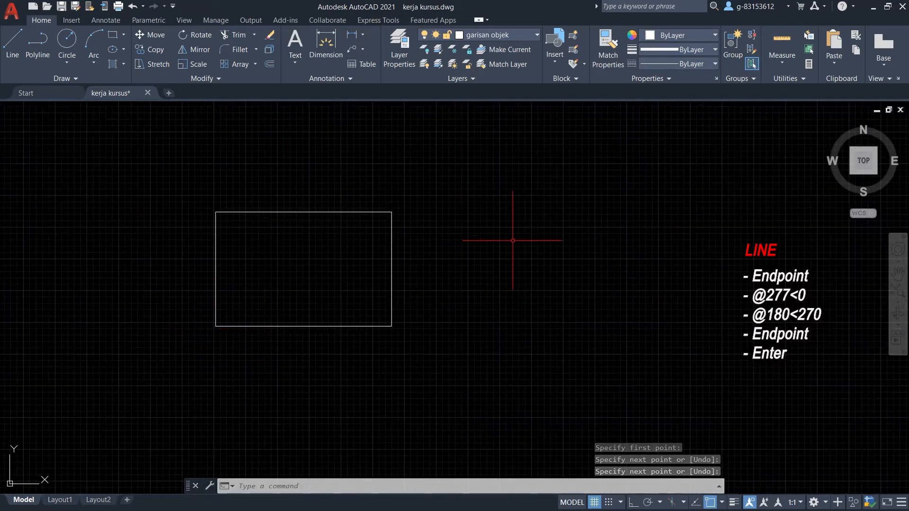
pyautogui.scroll(-2, 537, 243)
pyautogui.scroll(2, 315, 243)
pyautogui.scroll(4, 314, 233)
pyautogui.scroll(-2, 314, 233)
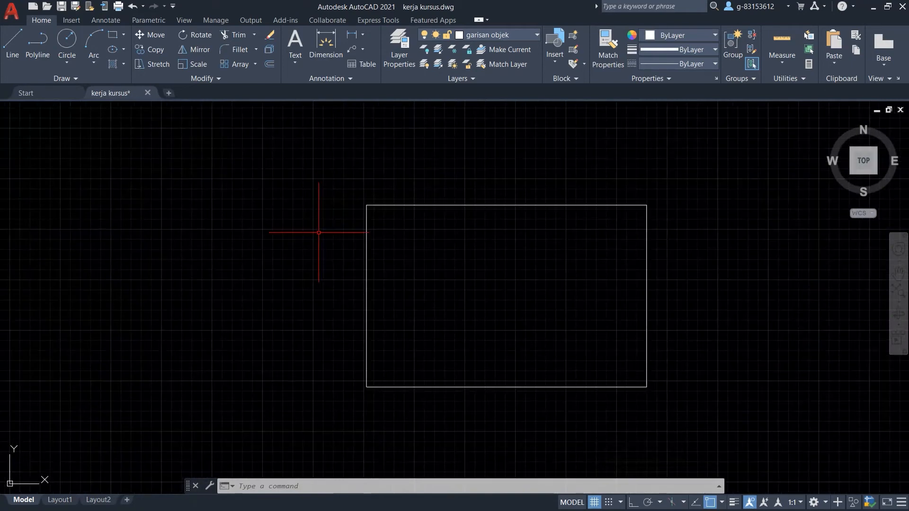
pyautogui.scroll(-5, 459, 211)
pyautogui.scroll(-6, 216, 270)
pyautogui.scroll(-2, 248, 297)
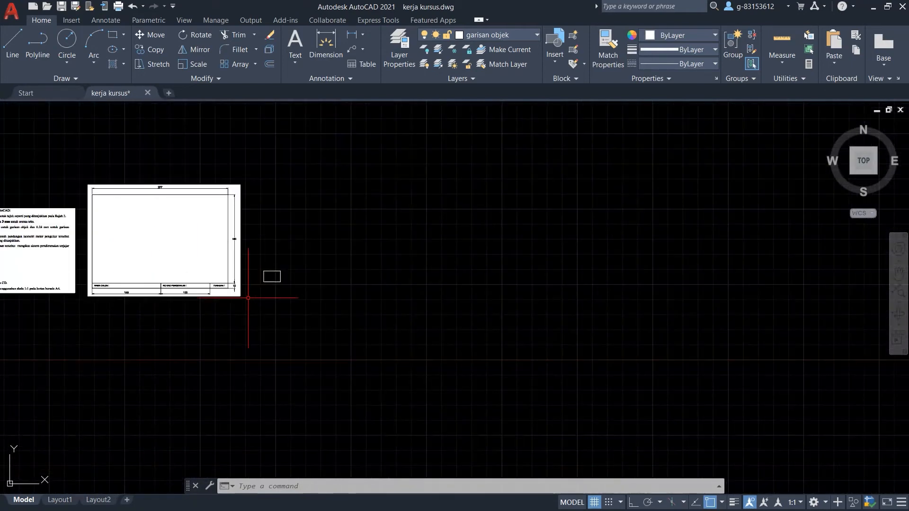
pyautogui.scroll(4, 31, 236)
pyautogui.scroll(-4, 175, 225)
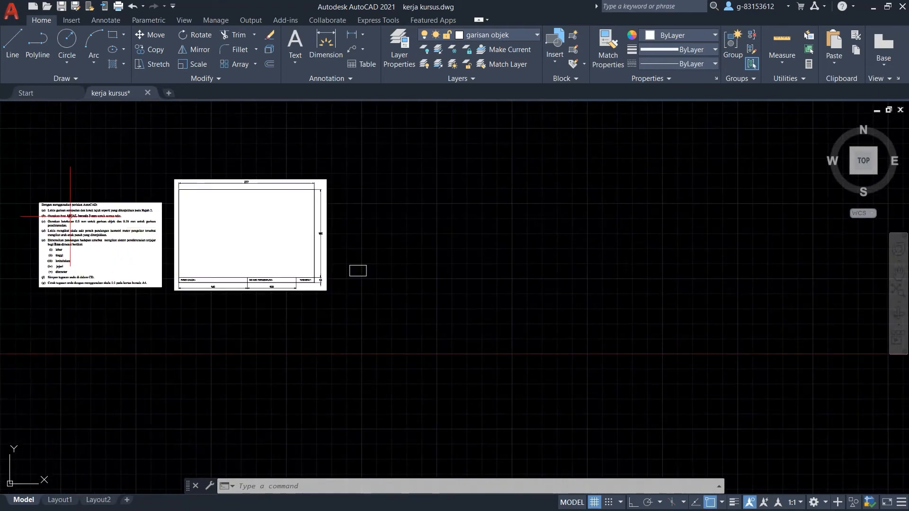
pyautogui.scroll(3, 70, 216)
pyautogui.scroll(-2, 118, 178)
pyautogui.scroll(3, 359, 284)
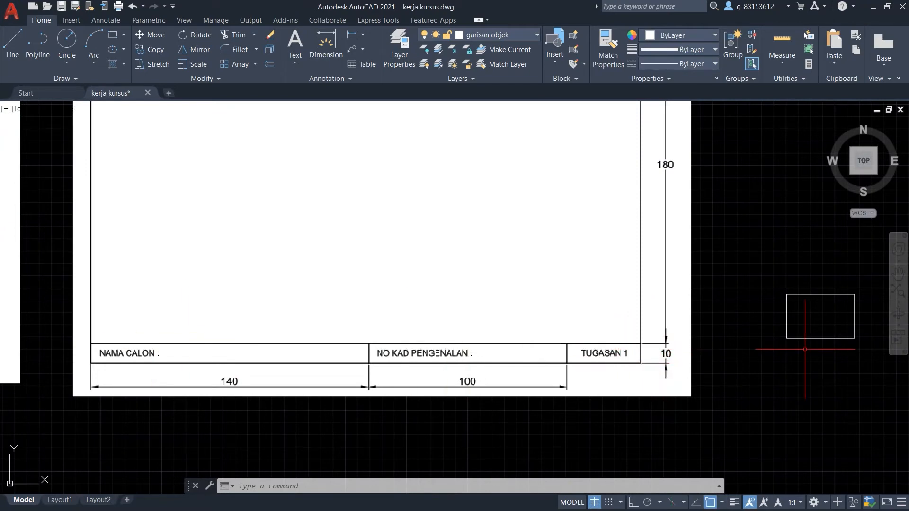
pyautogui.scroll(-2, 367, 321)
pyautogui.scroll(8, 649, 331)
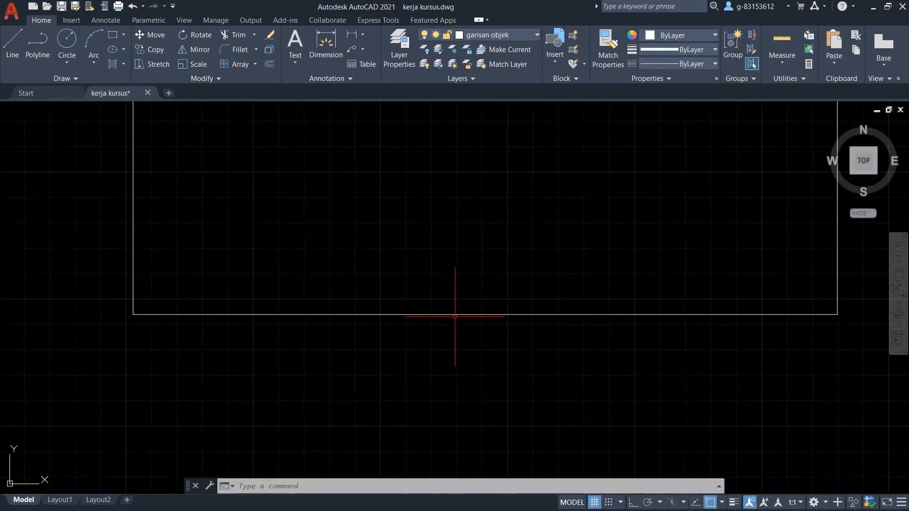
# Copy the bottom edge 10 units straight down at 270° from its lower-left endpoint.
pyautogui.click(455, 315)
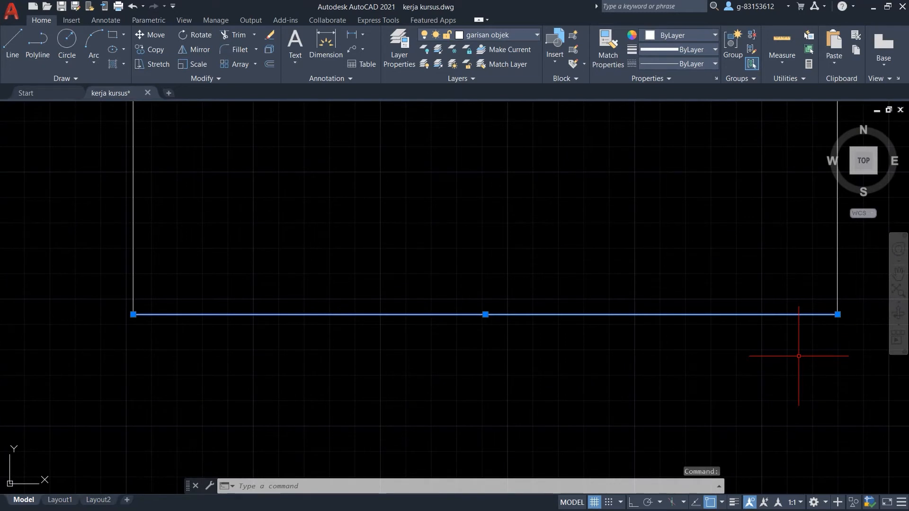
pyautogui.press('Escape')
pyautogui.press('Escape')
pyautogui.click(150, 49)
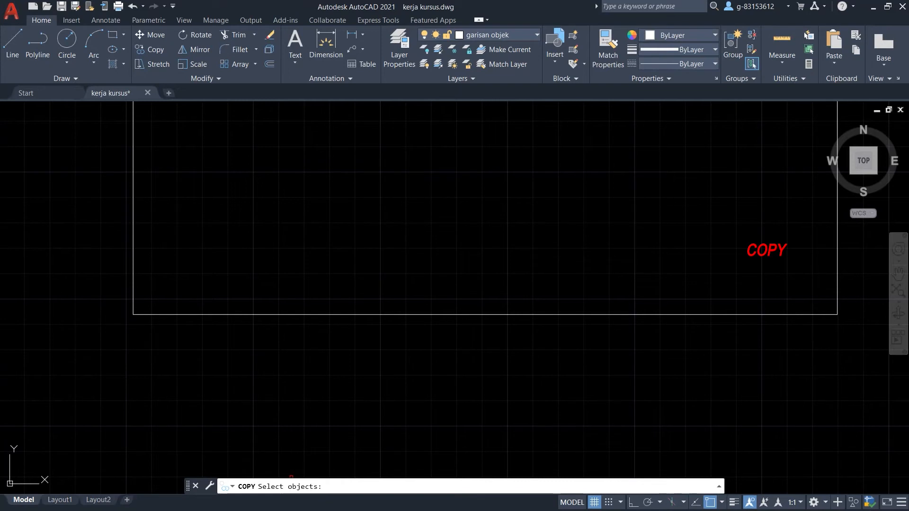
pyautogui.click(362, 313)
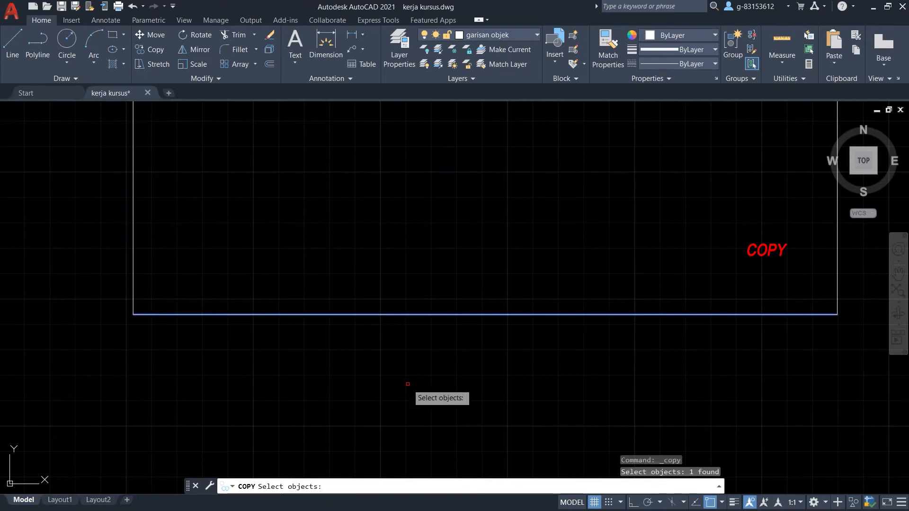
pyautogui.press('Return')
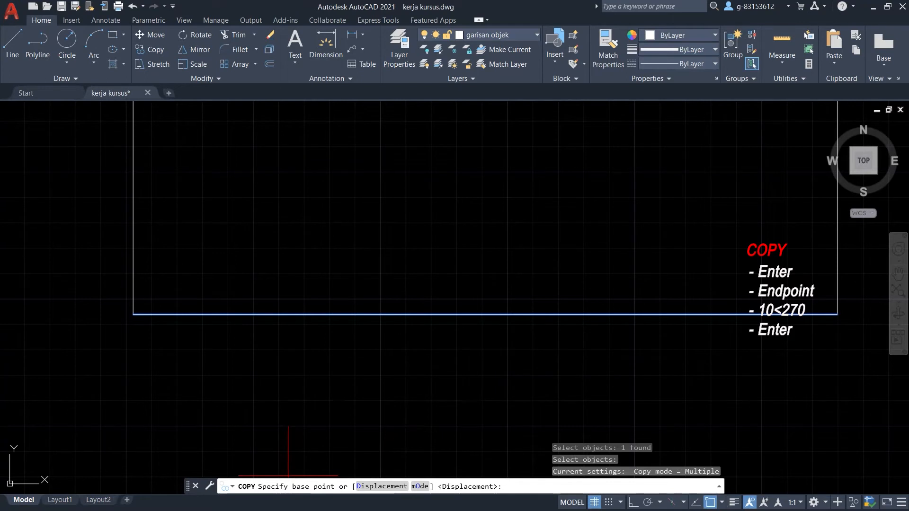
pyautogui.click(133, 314)
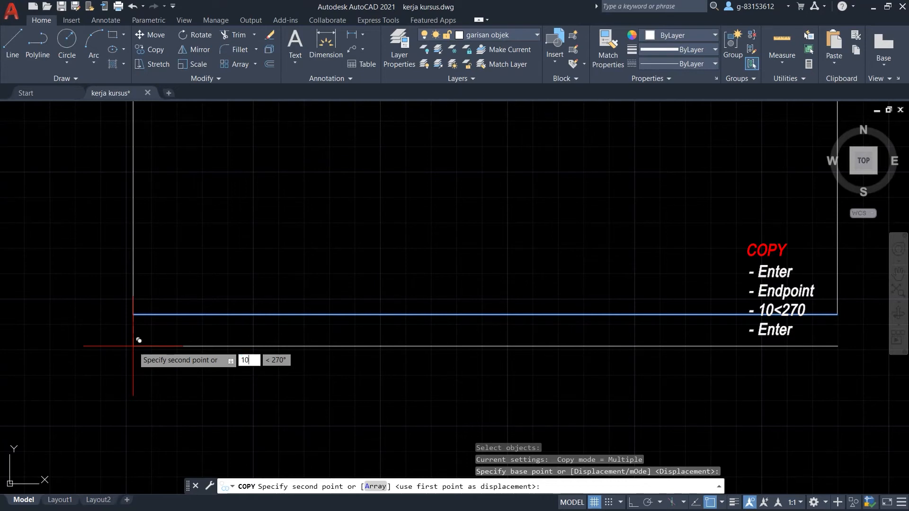
pyautogui.press('Tab')
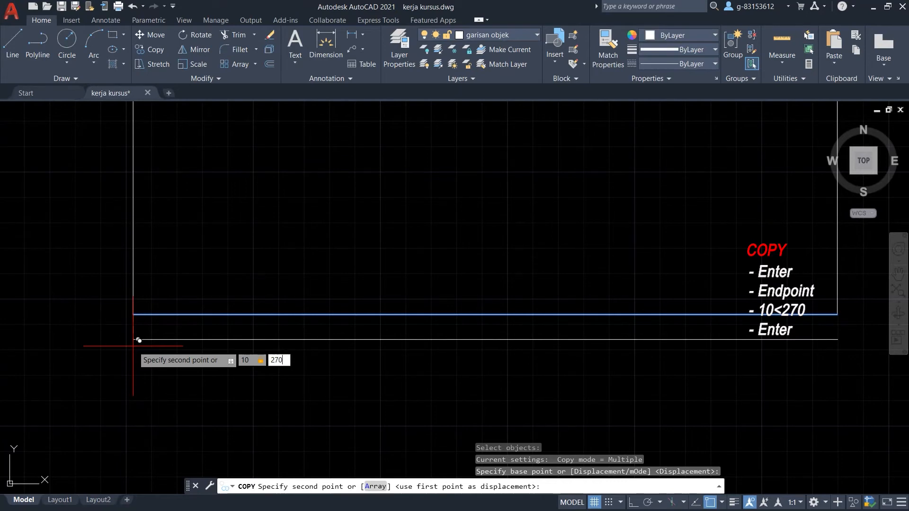
pyautogui.press('Return')
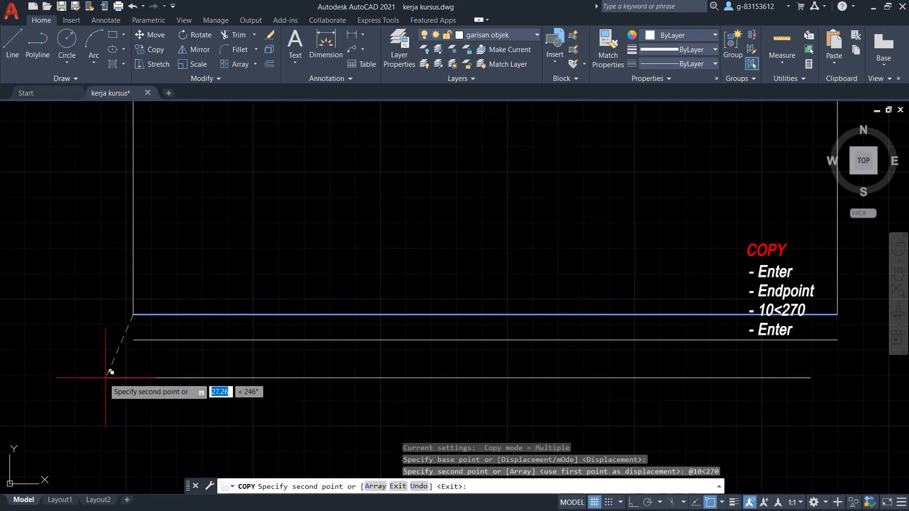
pyautogui.press('Return')
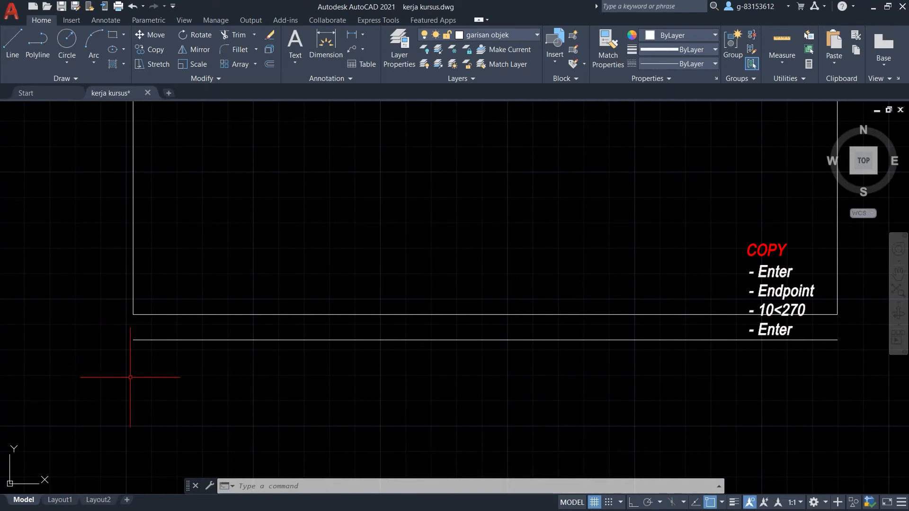
# Draw a vertical line closing the title strip's left end between its two edges.
pyautogui.scroll(6, 126, 327)
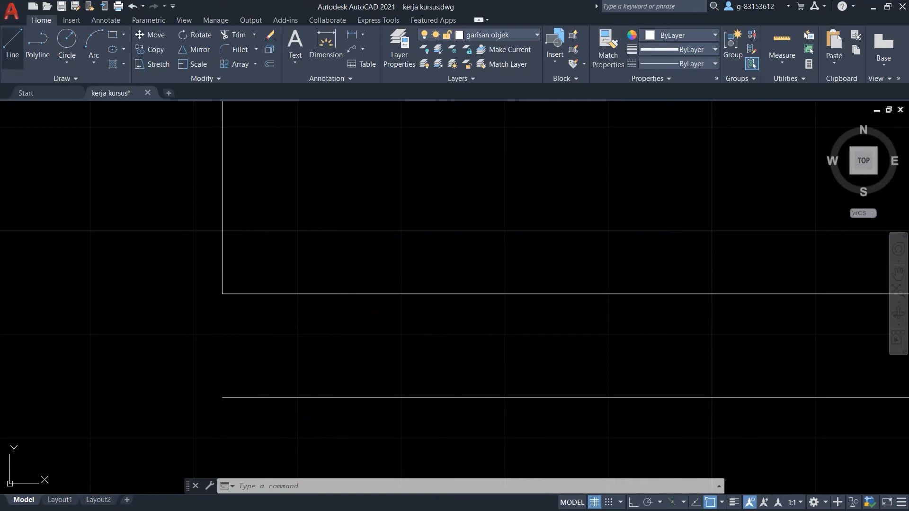
pyautogui.click(12, 48)
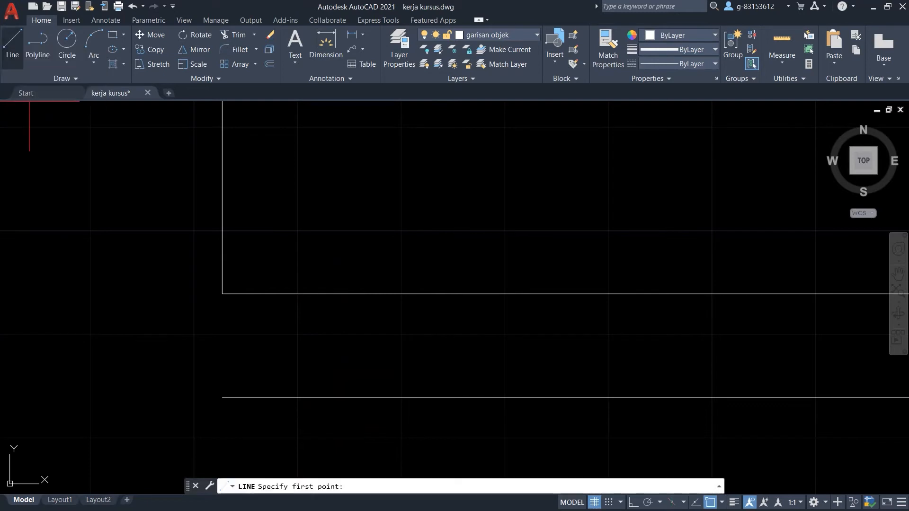
pyautogui.click(13, 47)
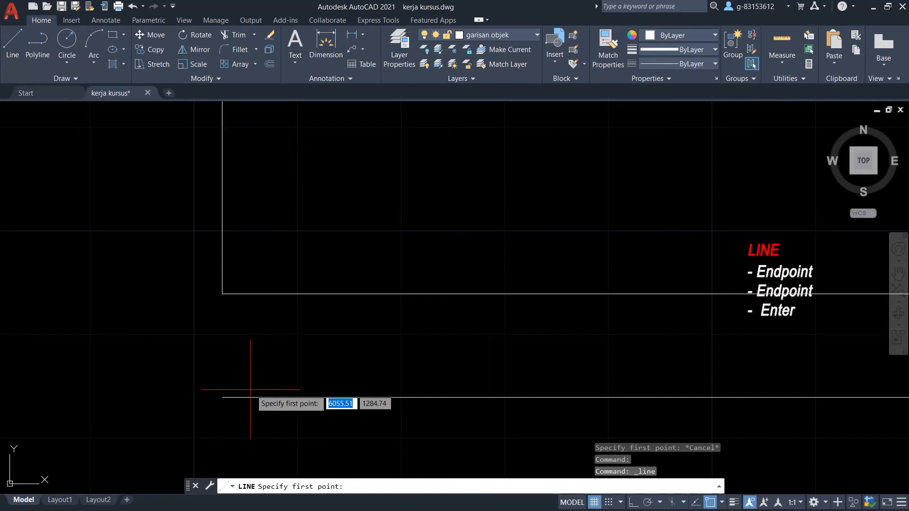
pyautogui.click(222, 397)
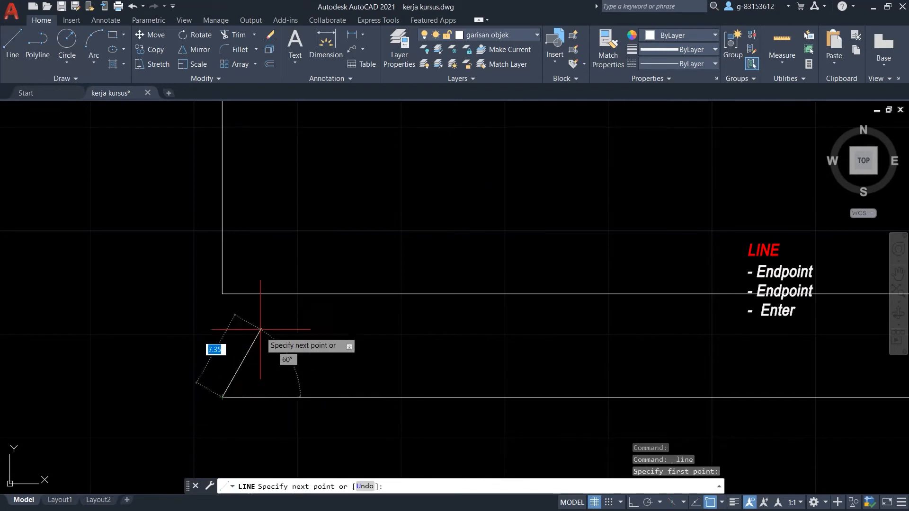
pyautogui.click(222, 294)
pyautogui.rightClick(81, 229)
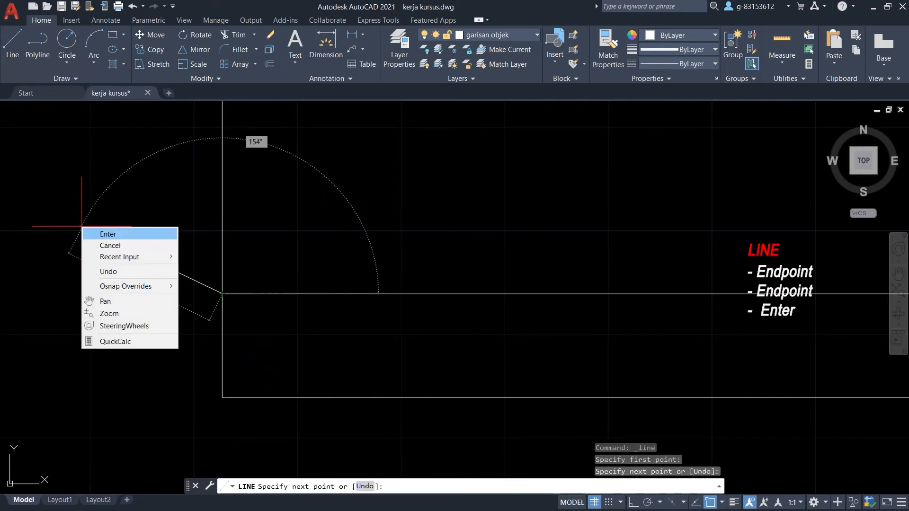
pyautogui.click(89, 233)
pyautogui.scroll(-3, 34, 234)
pyautogui.scroll(-2, 133, 348)
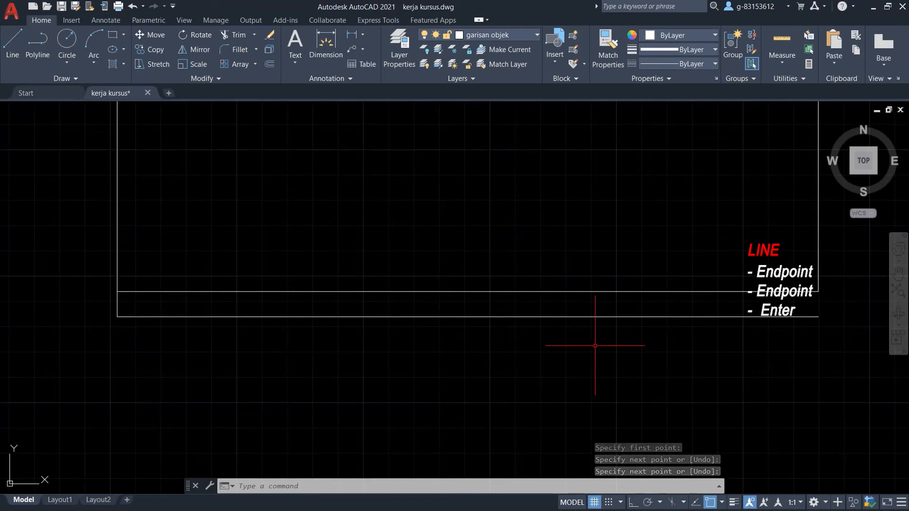
pyautogui.scroll(-1, 594, 346)
pyautogui.scroll(2, 804, 308)
pyautogui.scroll(2, 717, 348)
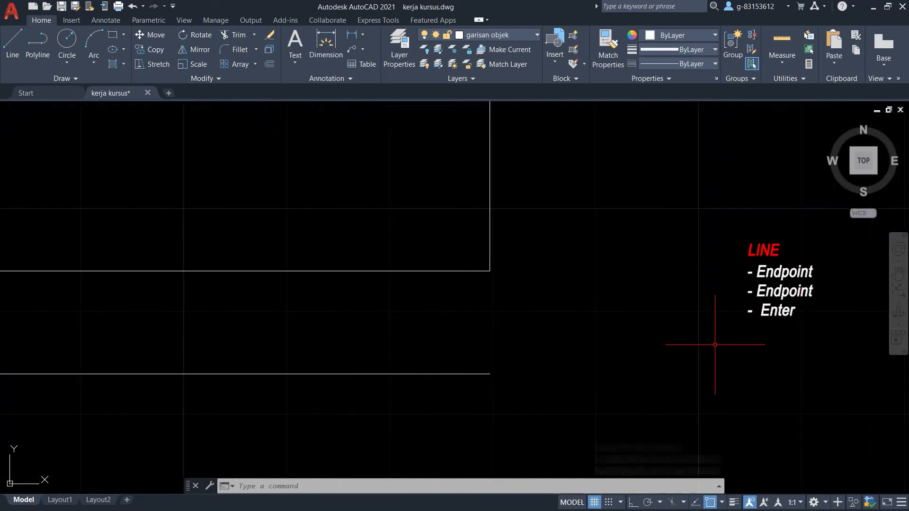
# Draw the matching vertical line closing the title strip's right end.
pyautogui.click(12, 45)
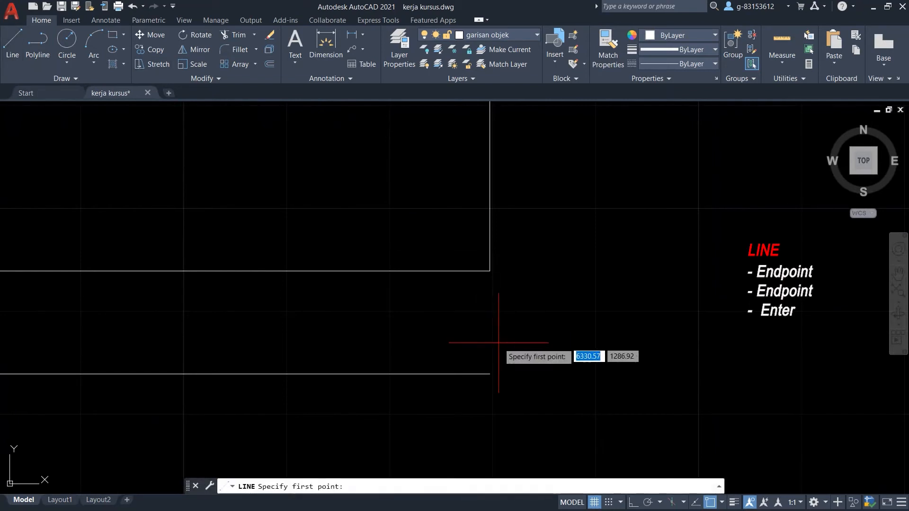
pyautogui.click(490, 374)
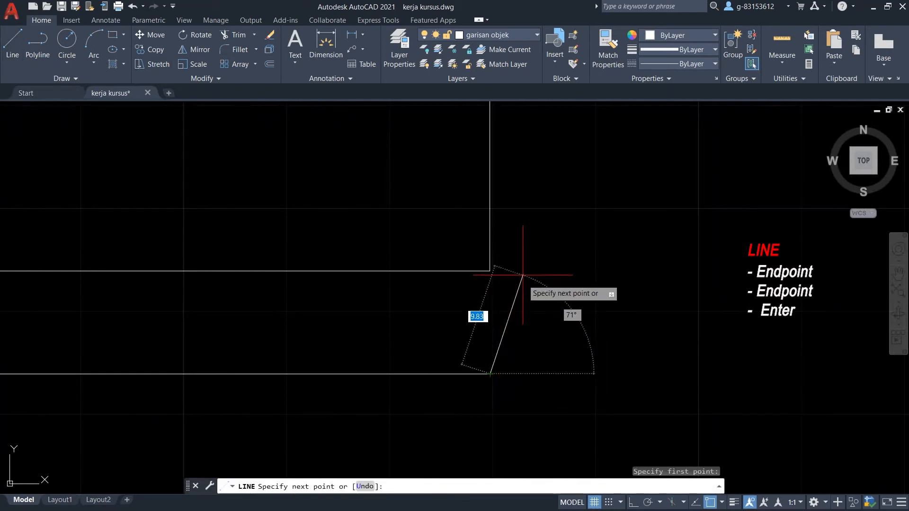
pyautogui.click(490, 271)
pyautogui.rightClick(621, 269)
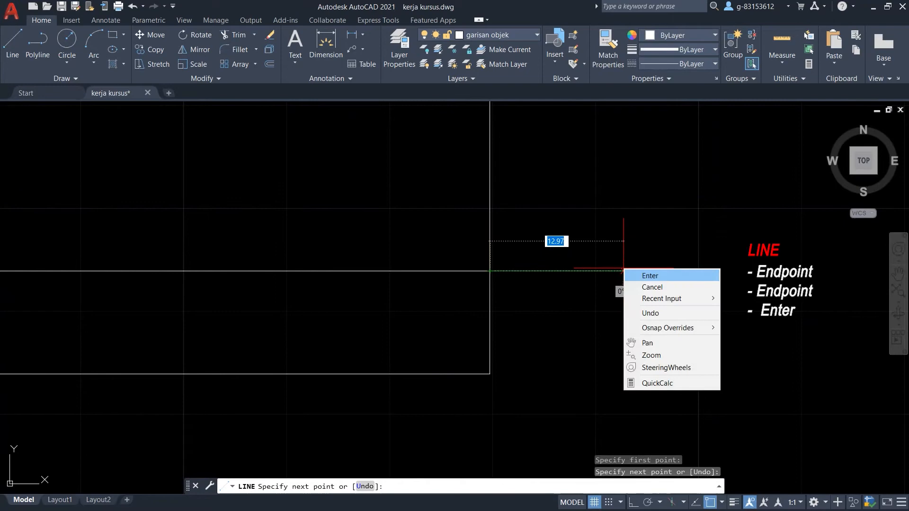
pyautogui.click(639, 273)
pyautogui.scroll(-5, 723, 311)
pyautogui.scroll(-2, 722, 311)
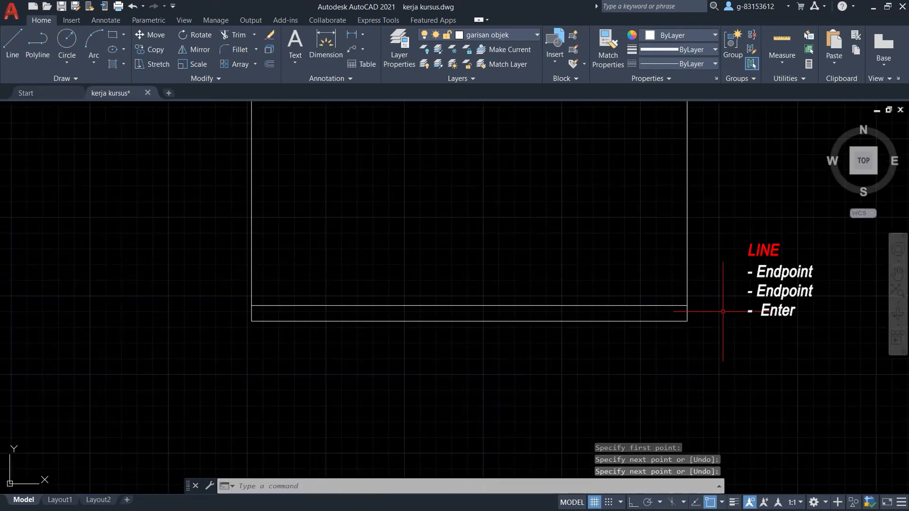
pyautogui.scroll(-2, 723, 312)
pyautogui.scroll(2, 653, 260)
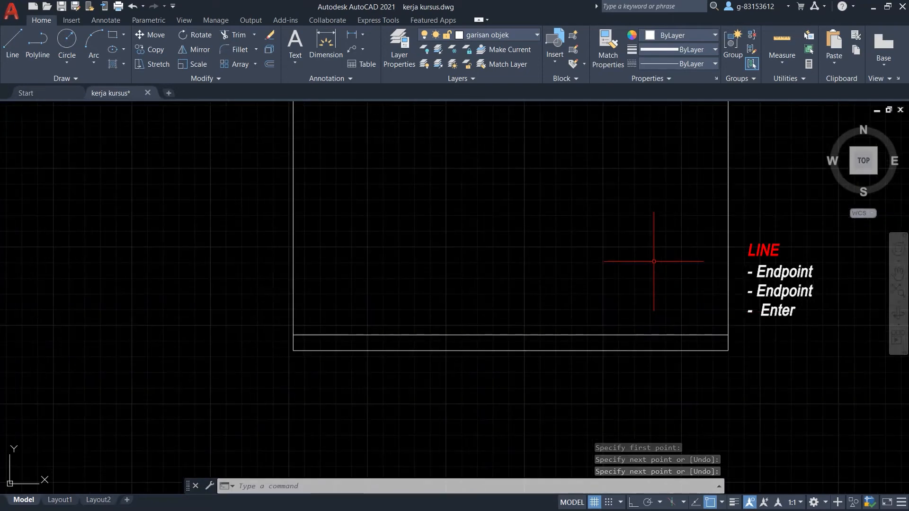
pyautogui.scroll(-4, 700, 285)
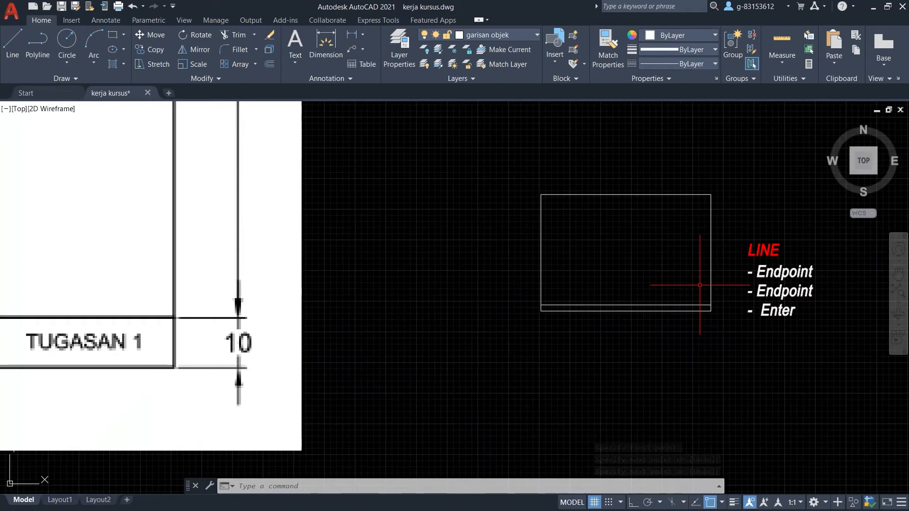
pyautogui.scroll(-4, 700, 285)
pyautogui.scroll(-2, 699, 285)
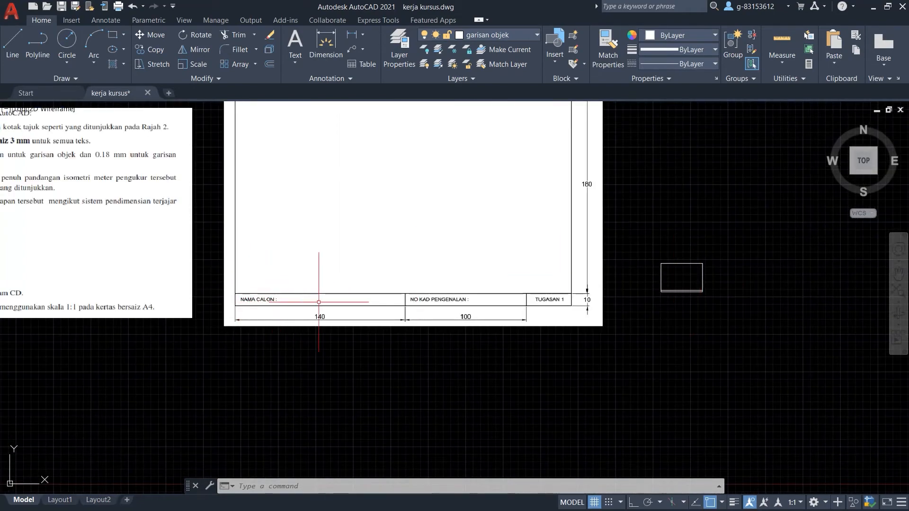
pyautogui.scroll(2, 419, 267)
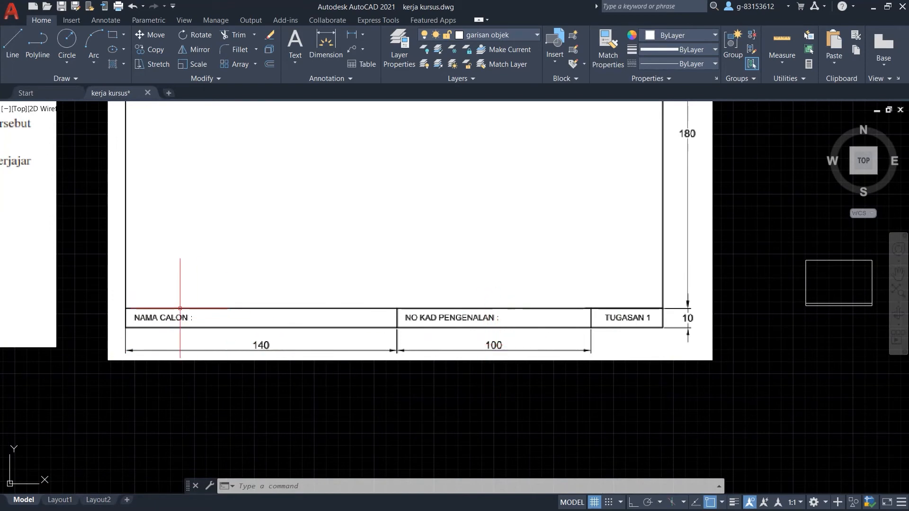
pyautogui.scroll(-1, 181, 310)
pyautogui.scroll(4, 605, 305)
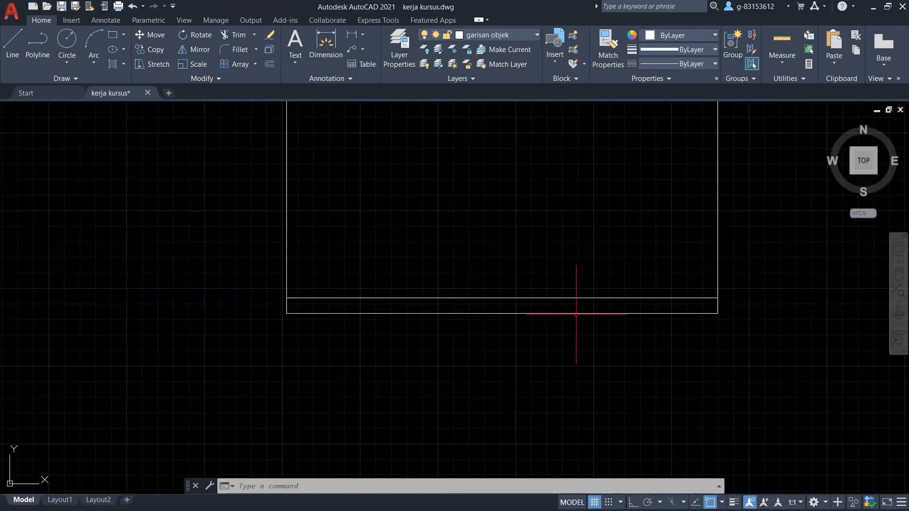
pyautogui.scroll(5, 335, 275)
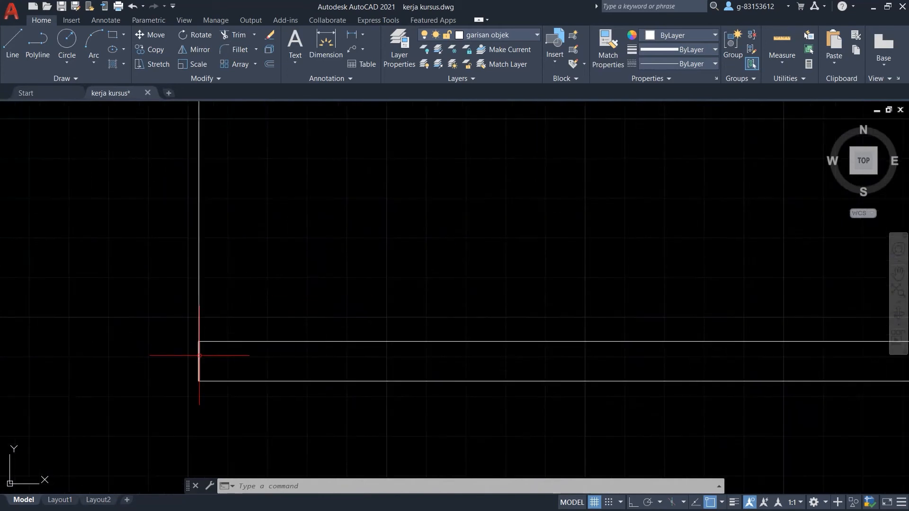
# Select the title strip's left edge line as the object to copy.
pyautogui.click(150, 50)
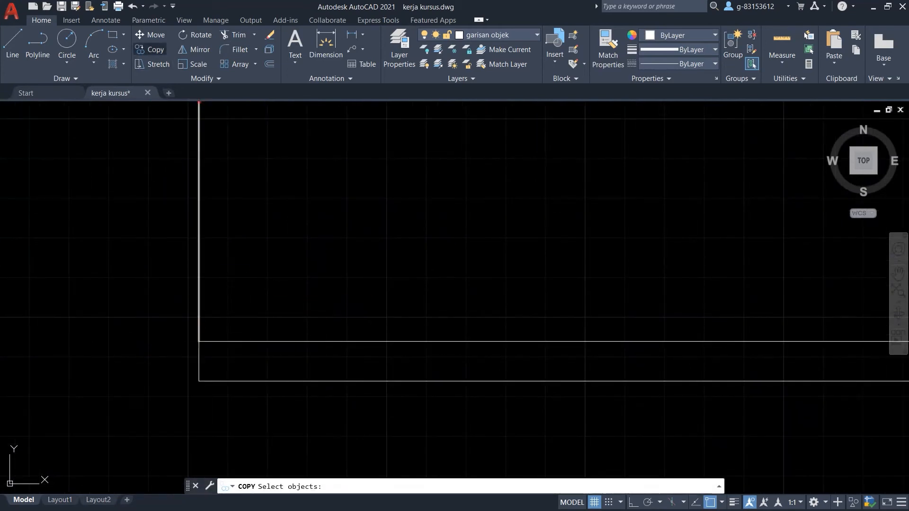
pyautogui.click(200, 367)
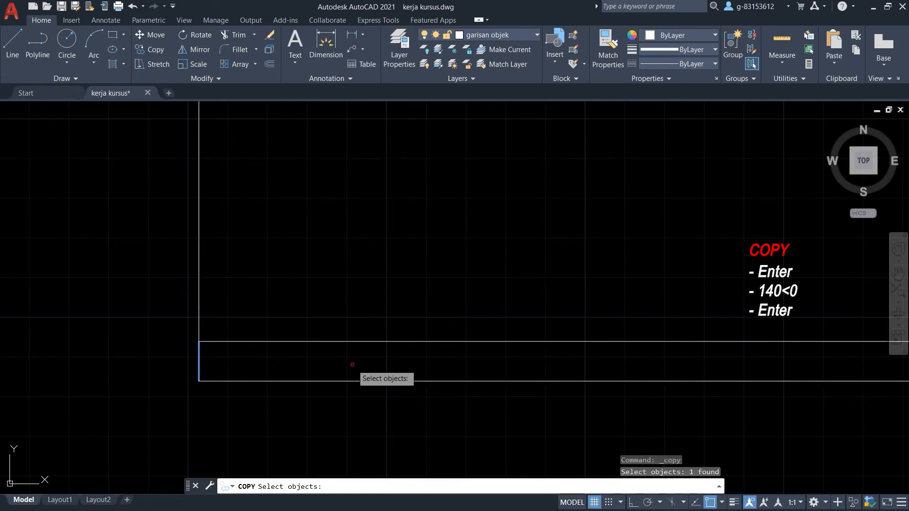
pyautogui.press('Escape')
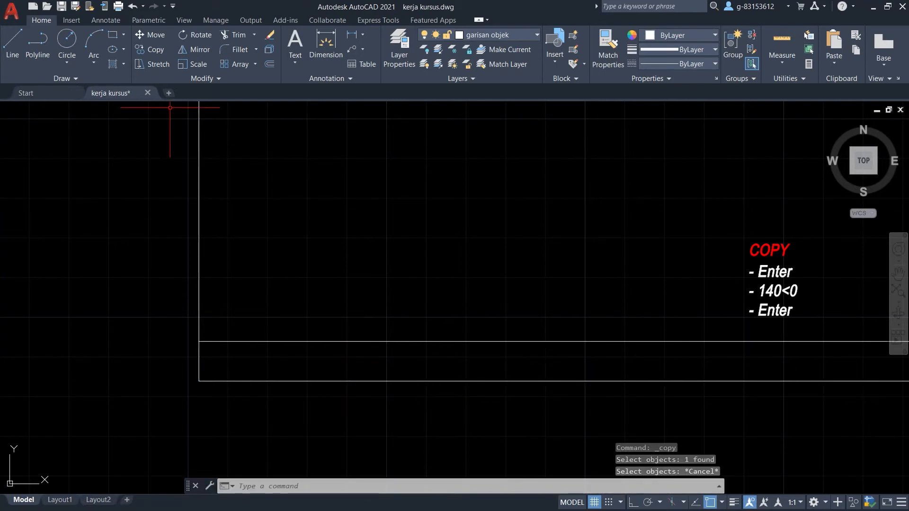
pyautogui.click(151, 49)
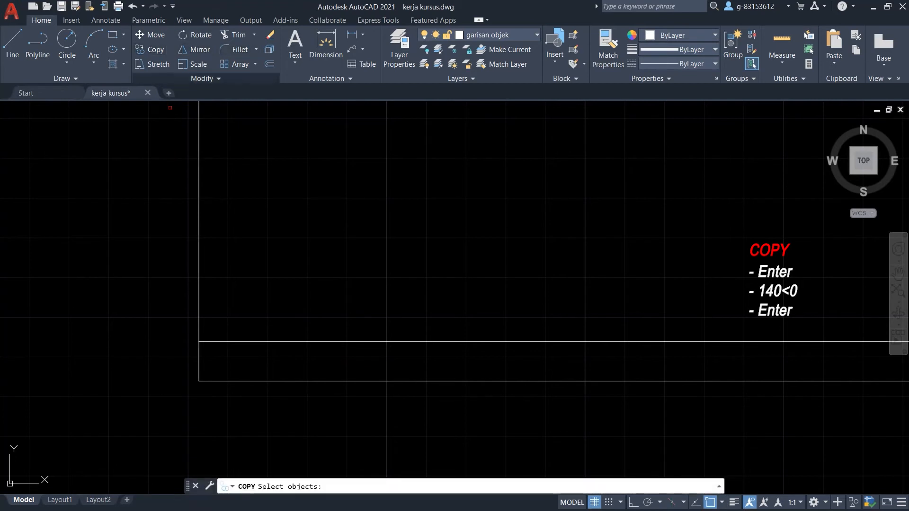
pyautogui.click(199, 361)
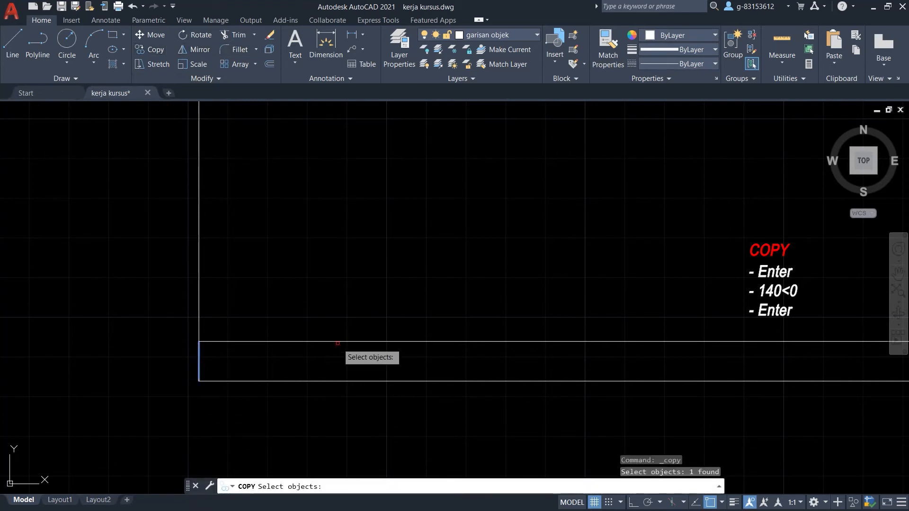
pyautogui.press('Return')
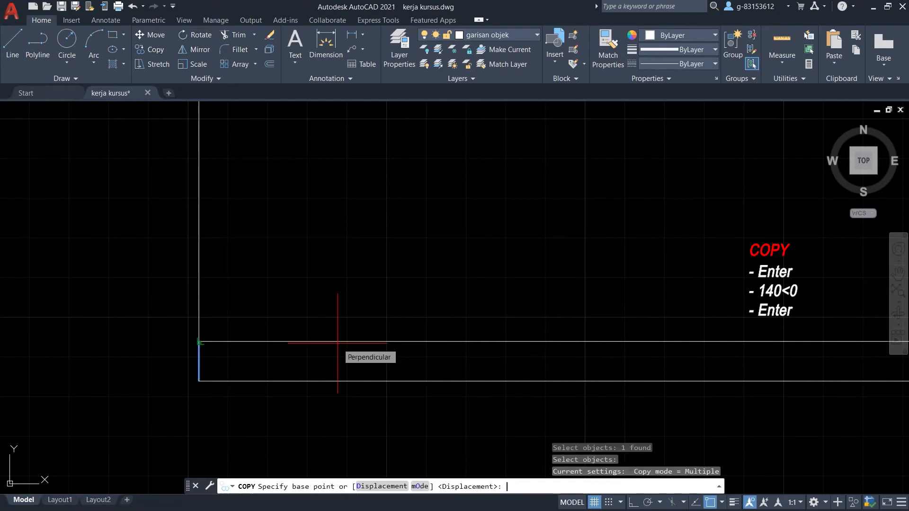
pyautogui.click(199, 380)
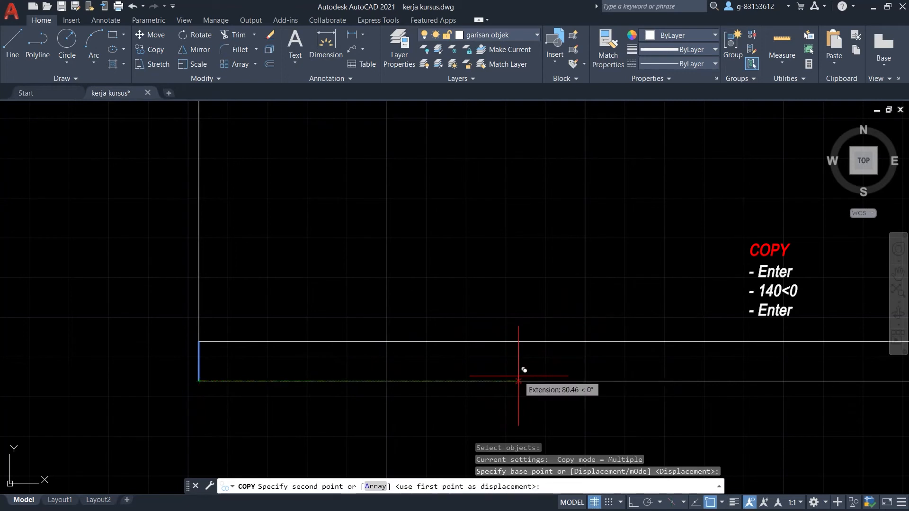
pyautogui.write('140')
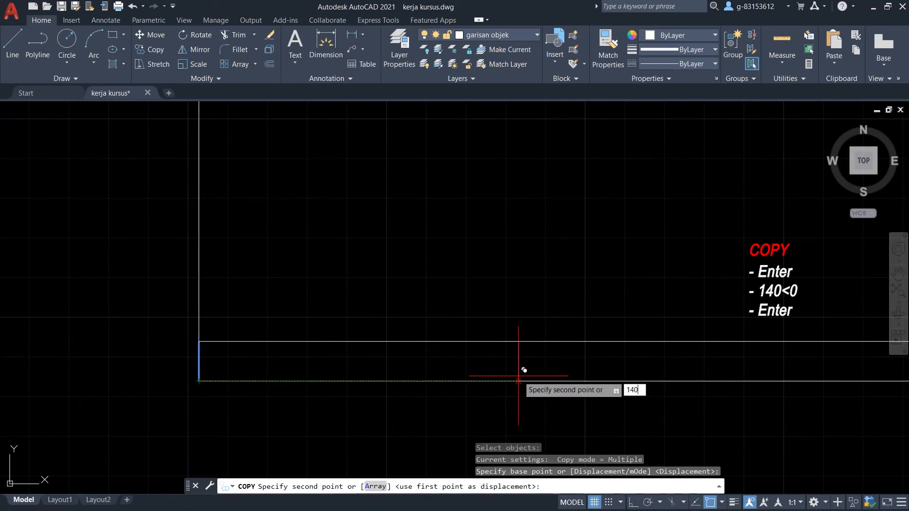
pyautogui.press('BackSpace')
pyautogui.press('BackSpace')
pyautogui.press('BackSpace')
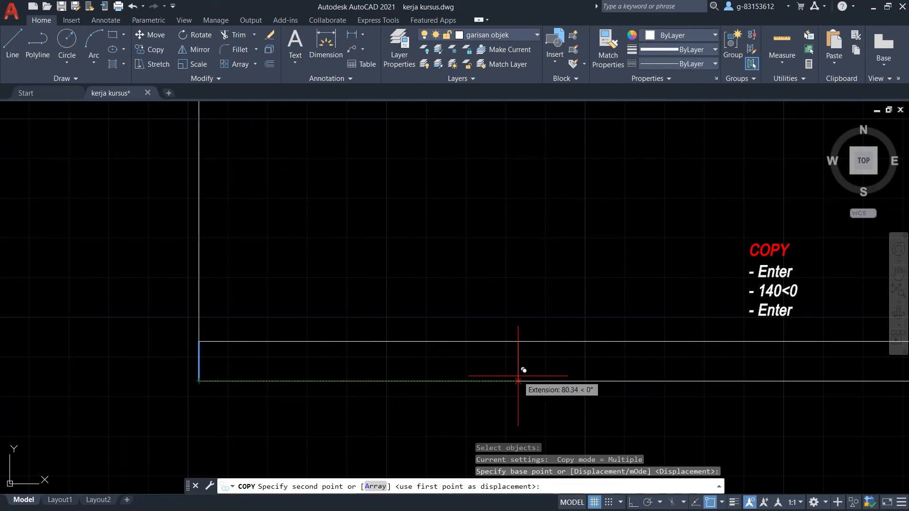
pyautogui.write('140<0')
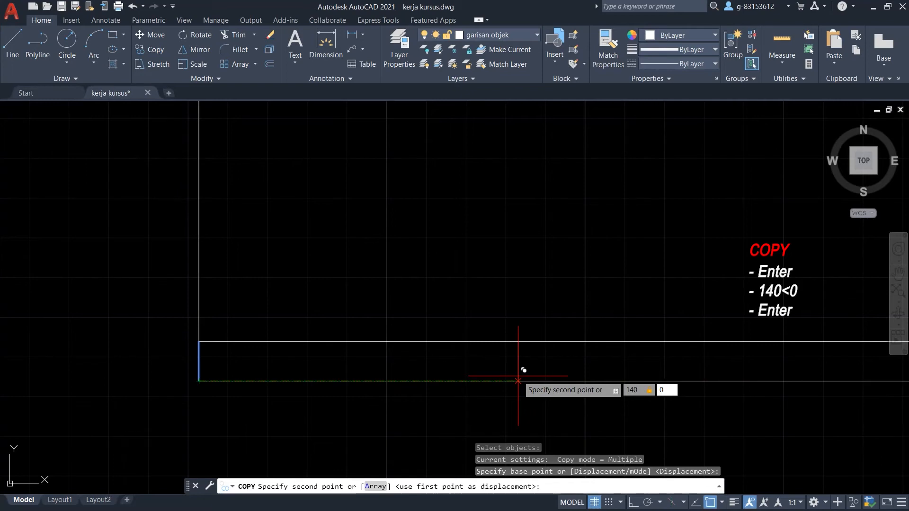
pyautogui.press('Return')
pyautogui.rightClick(350, 212)
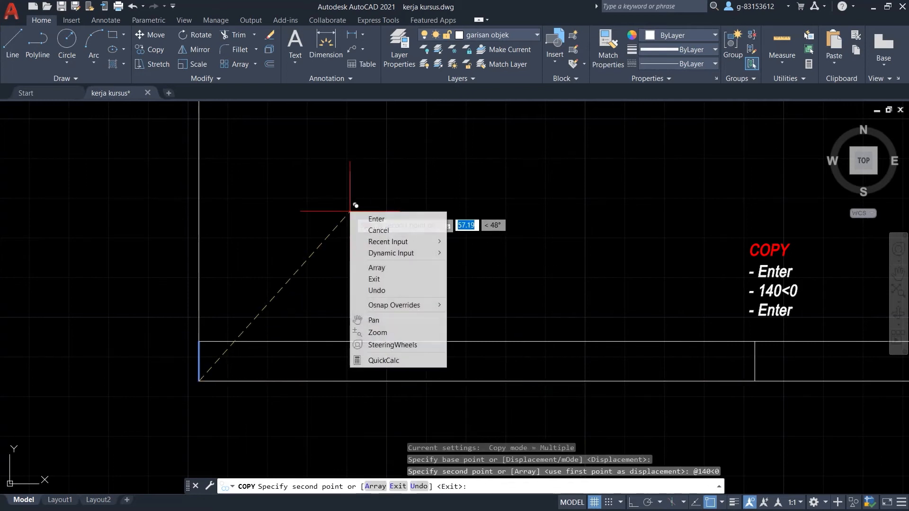
pyautogui.click(377, 219)
# Select the new divider line and begin another copy.
pyautogui.scroll(-3, 213, 232)
pyautogui.scroll(-2, 318, 298)
pyautogui.scroll(5, 319, 298)
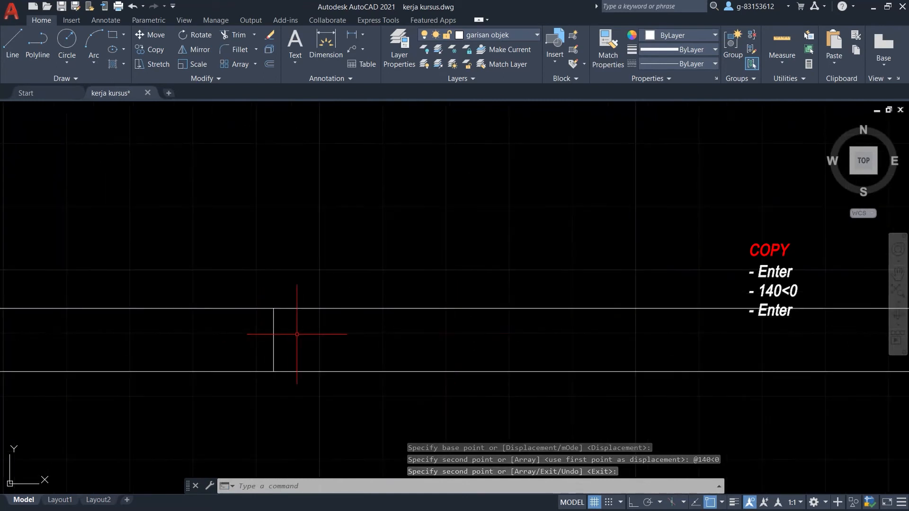
pyautogui.click(296, 334)
pyautogui.click(244, 361)
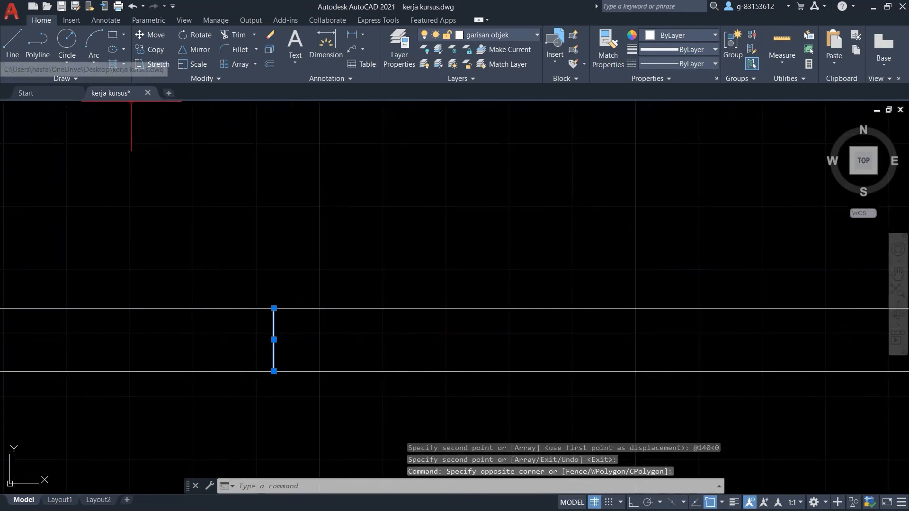
pyautogui.click(150, 49)
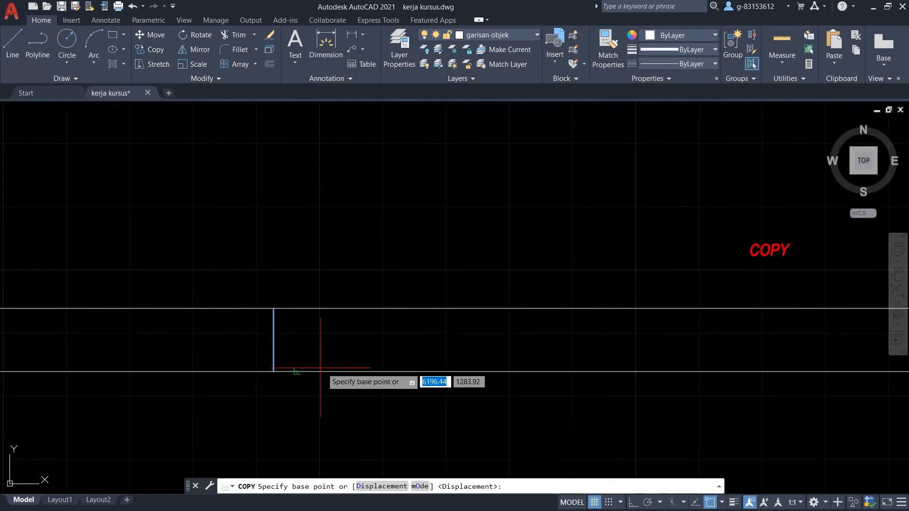
# Copy the divider from its lower endpoint 100 mm to the right, adding a second divider.
pyautogui.click(273, 371)
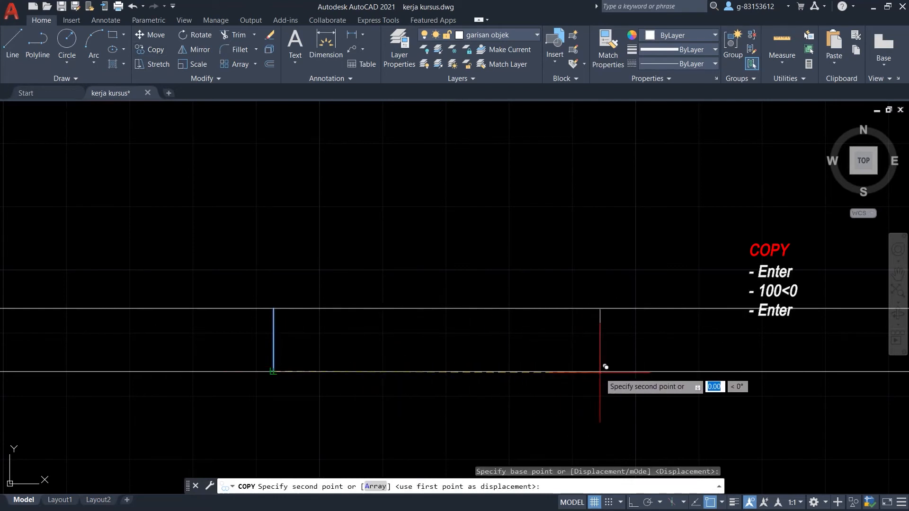
pyautogui.write('10')
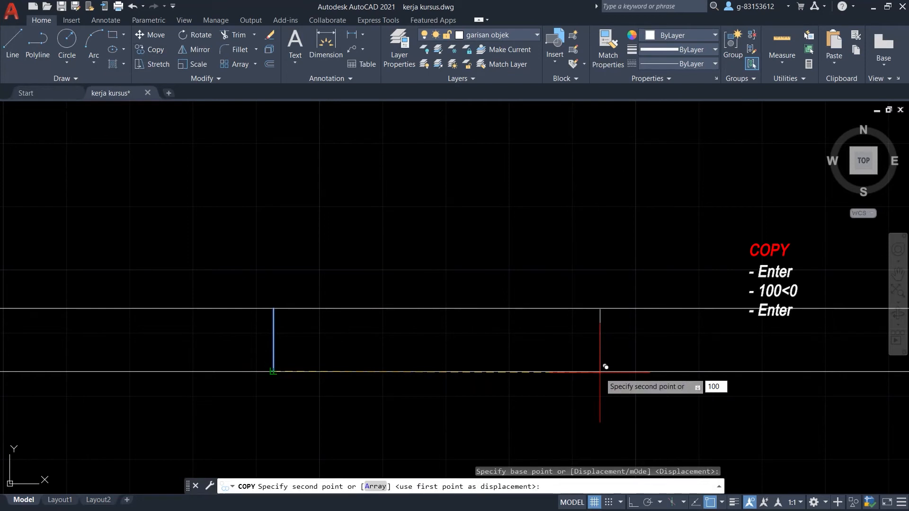
pyautogui.write('0<')
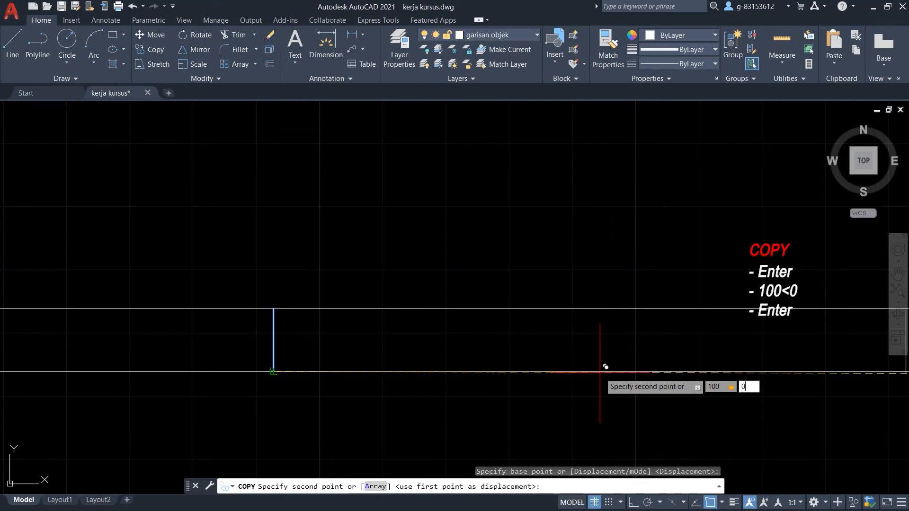
pyautogui.press('Return')
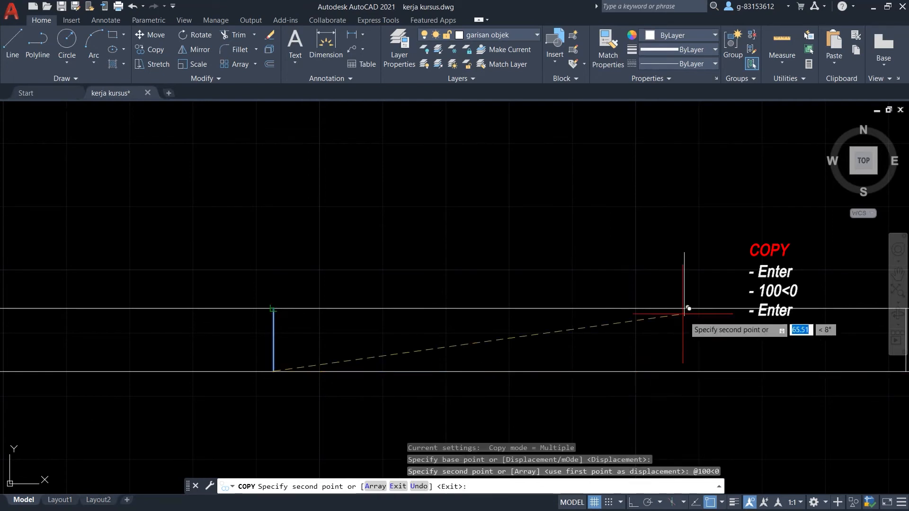
pyautogui.scroll(-4, 370, 342)
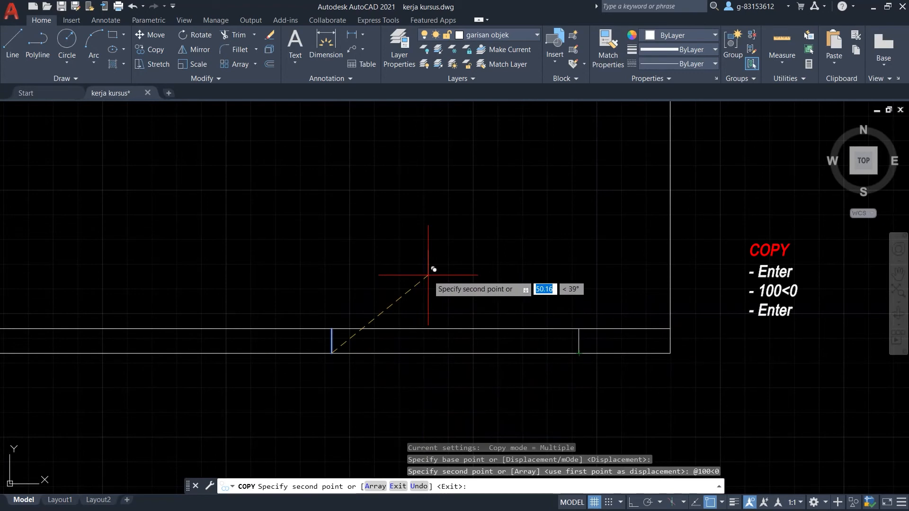
pyautogui.press('Return')
pyautogui.scroll(-10, 548, 294)
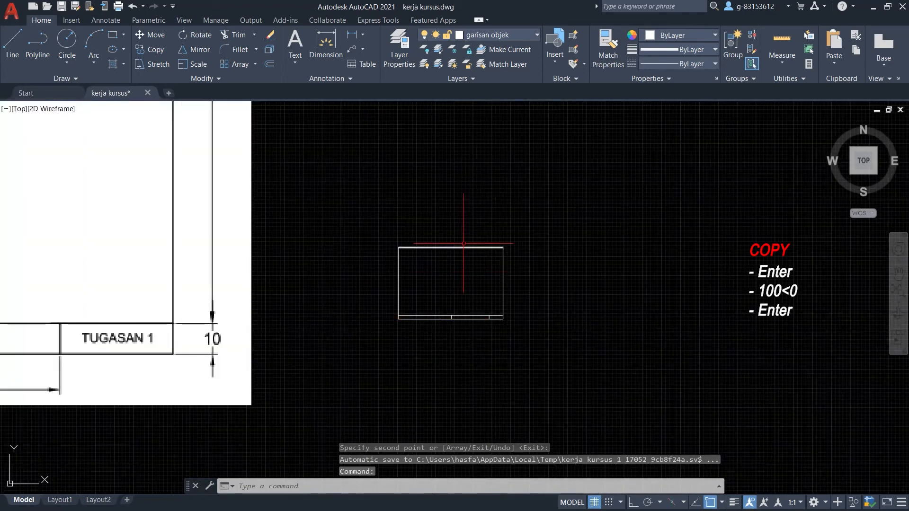
pyautogui.scroll(4, 428, 298)
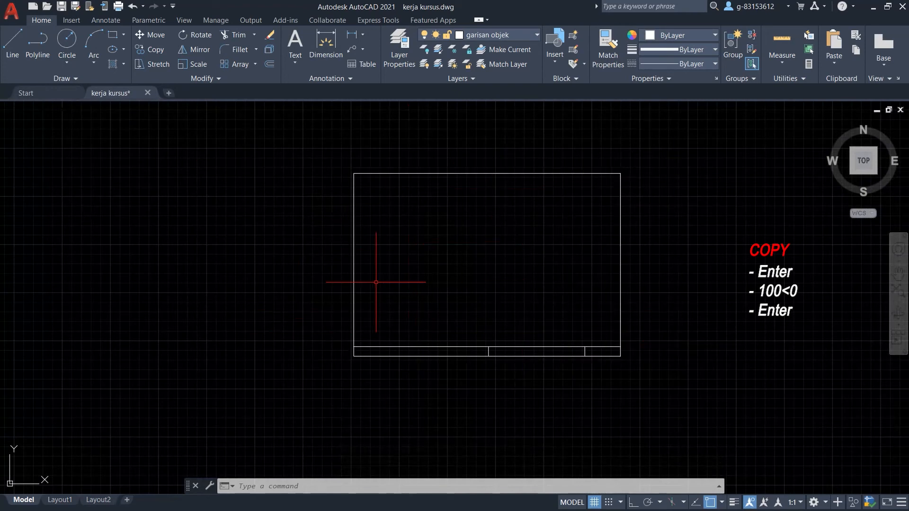
pyautogui.scroll(-5, 694, 180)
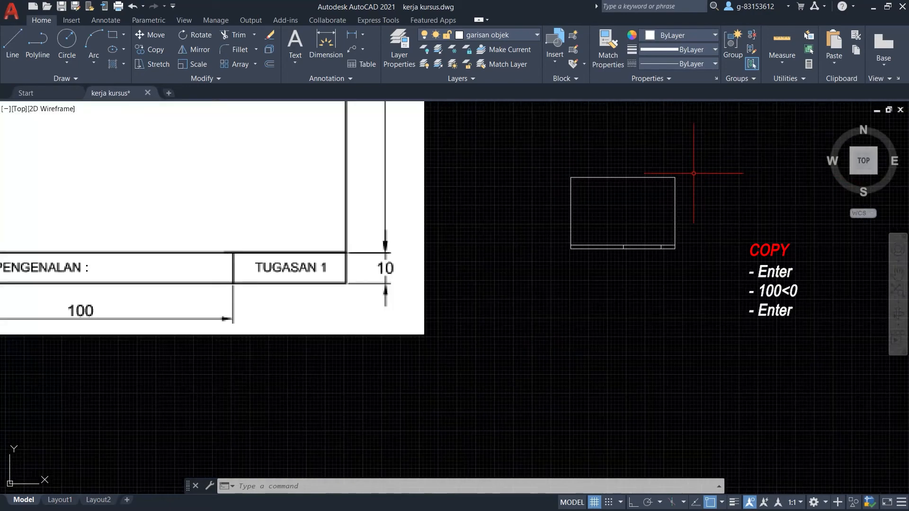
pyautogui.scroll(-4, 135, 227)
pyautogui.scroll(7, 33, 204)
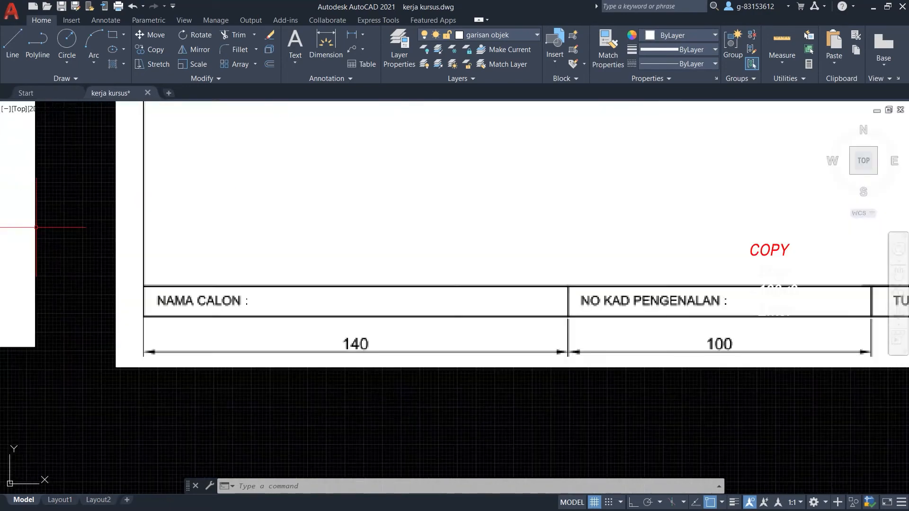
pyautogui.scroll(-4, 263, 292)
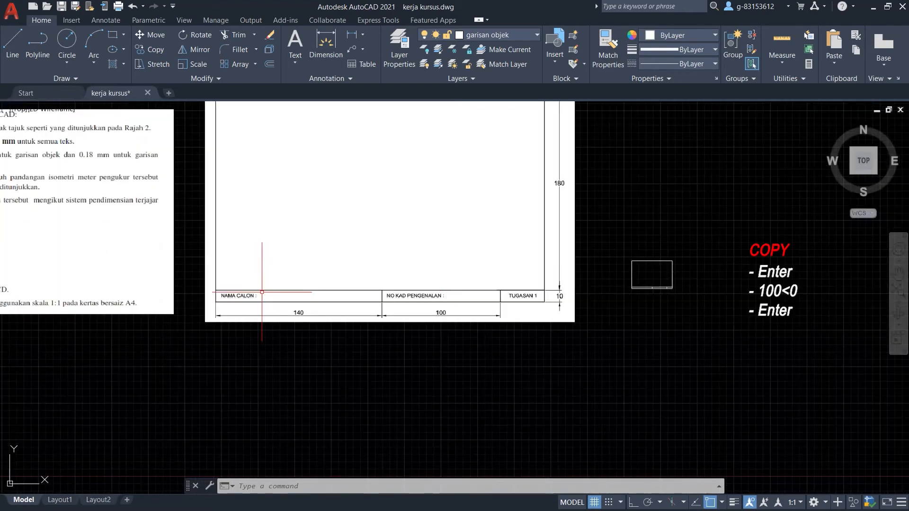
pyautogui.scroll(2, 432, 295)
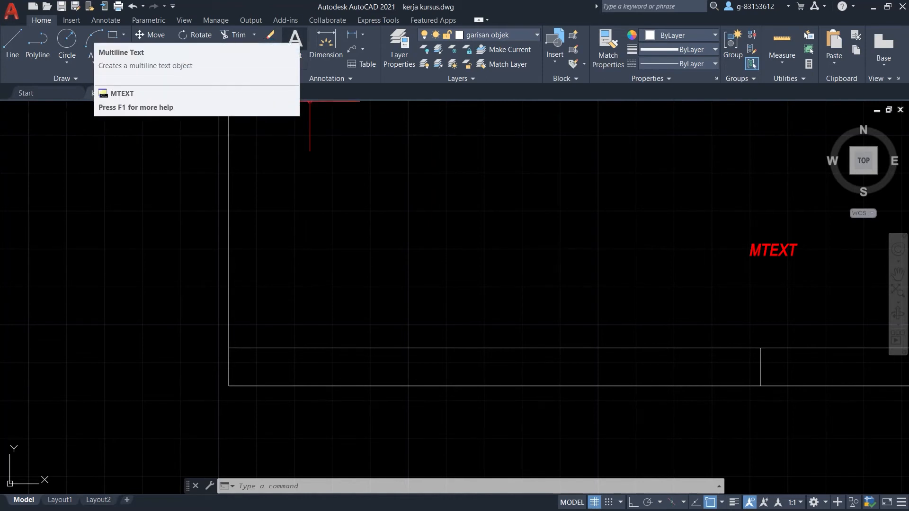
# Run MTEXT and drag a text box across the title strip's first compartment.
pyautogui.click(338, 486)
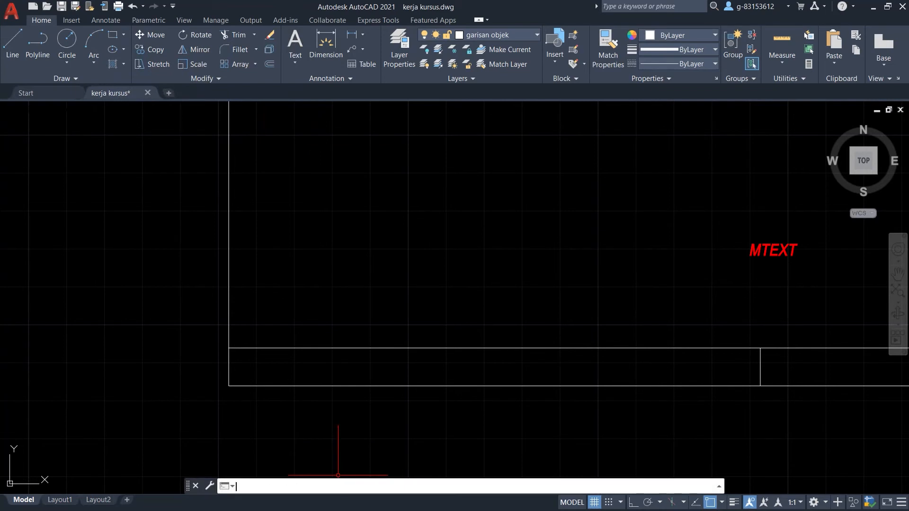
pyautogui.write('MTEXT')
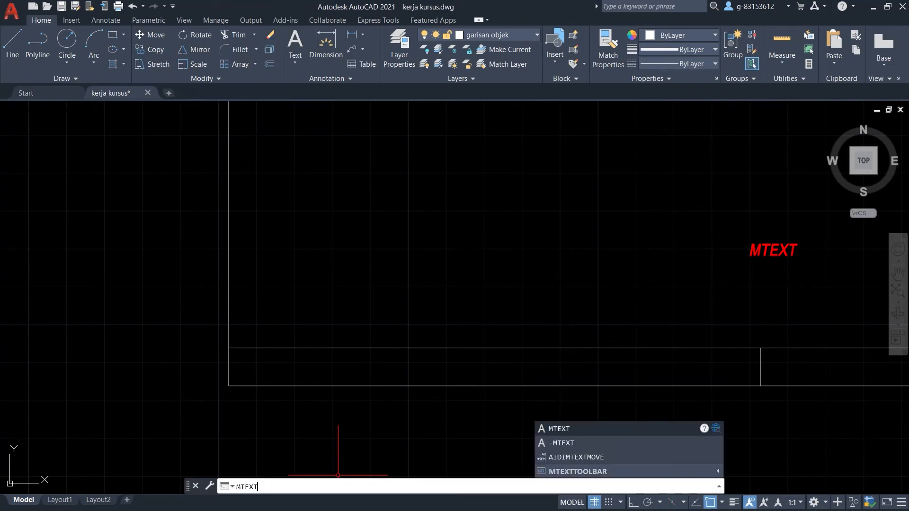
pyautogui.press('Return')
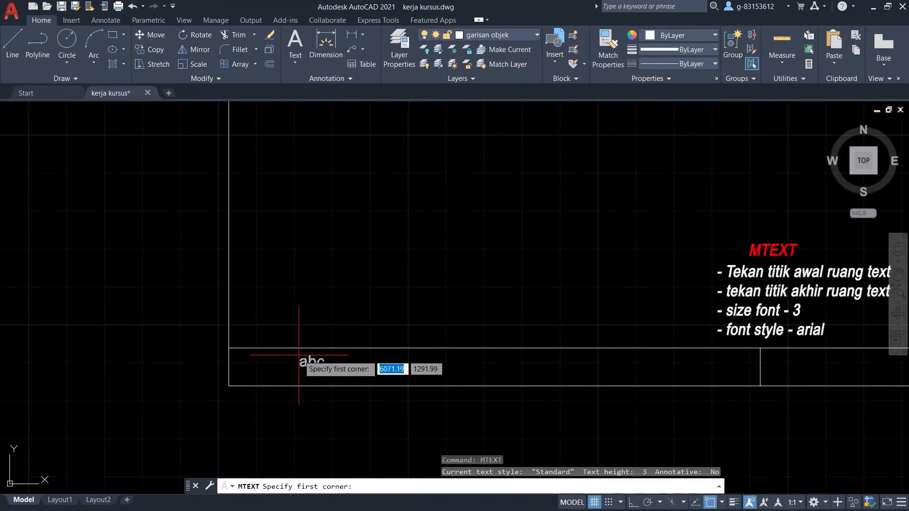
pyautogui.scroll(2, 142, 362)
pyautogui.scroll(-2, 211, 346)
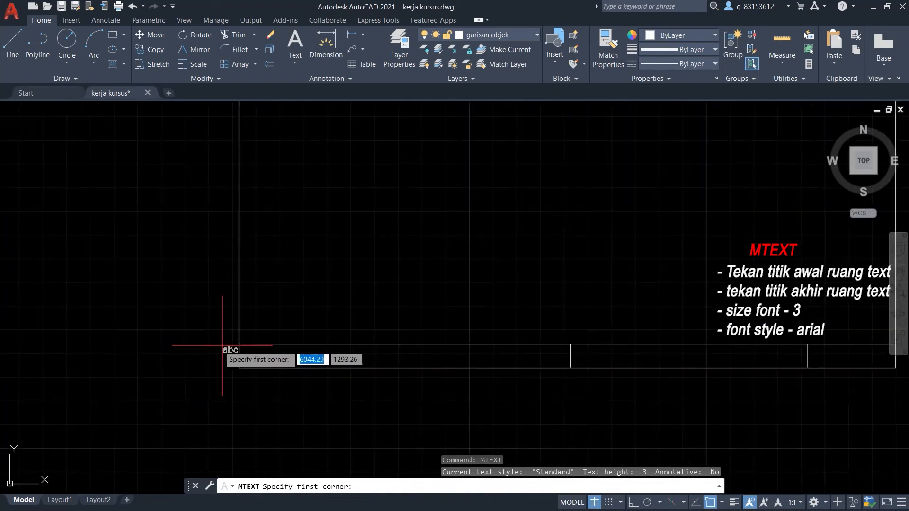
pyautogui.scroll(1, 488, 336)
pyautogui.scroll(2, 161, 339)
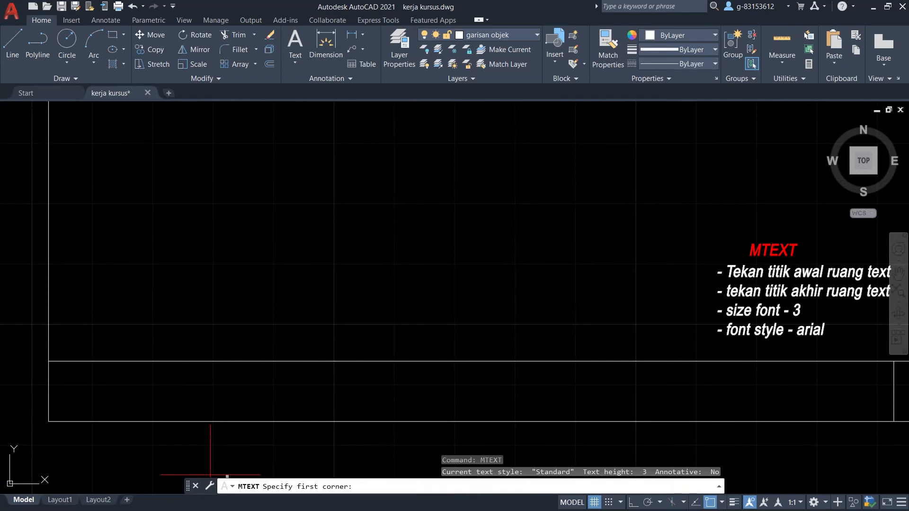
pyautogui.click(65, 374)
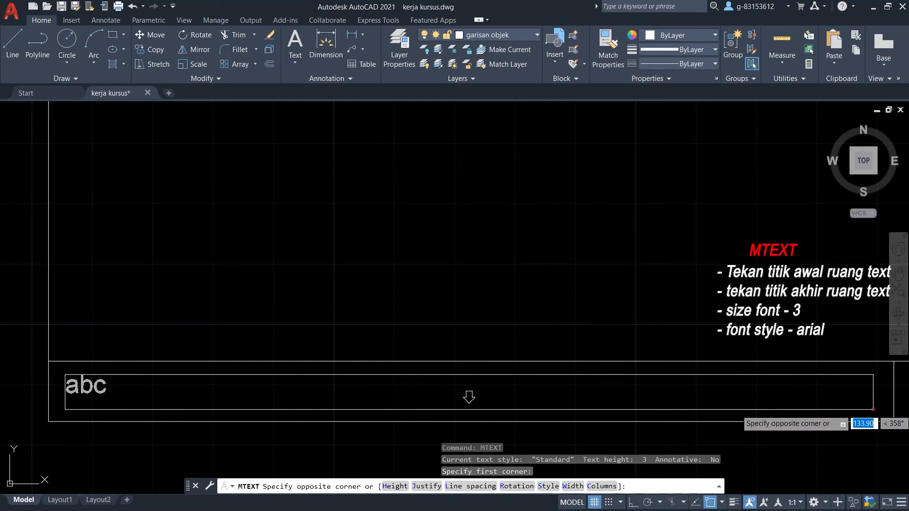
pyautogui.click(873, 408)
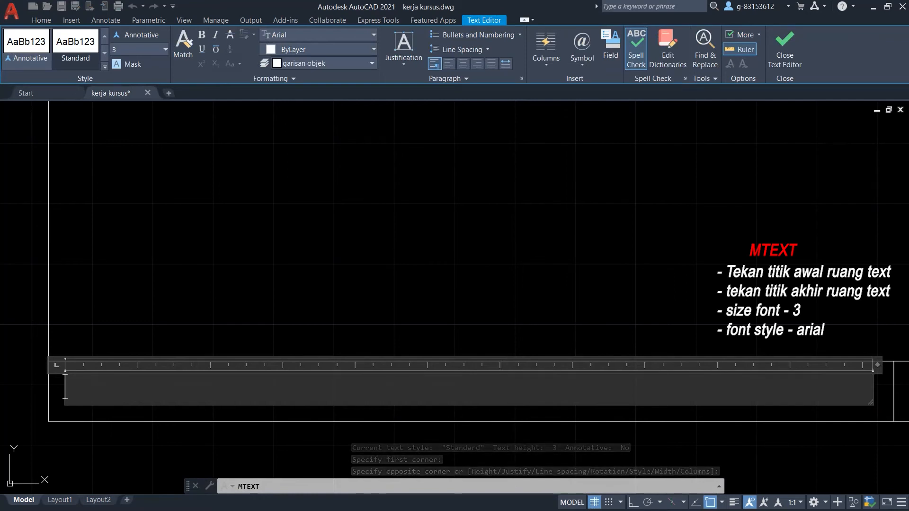
# Enter 'NAMA CALON :' in the text box and close the text editor.
pyautogui.write('NAMA')
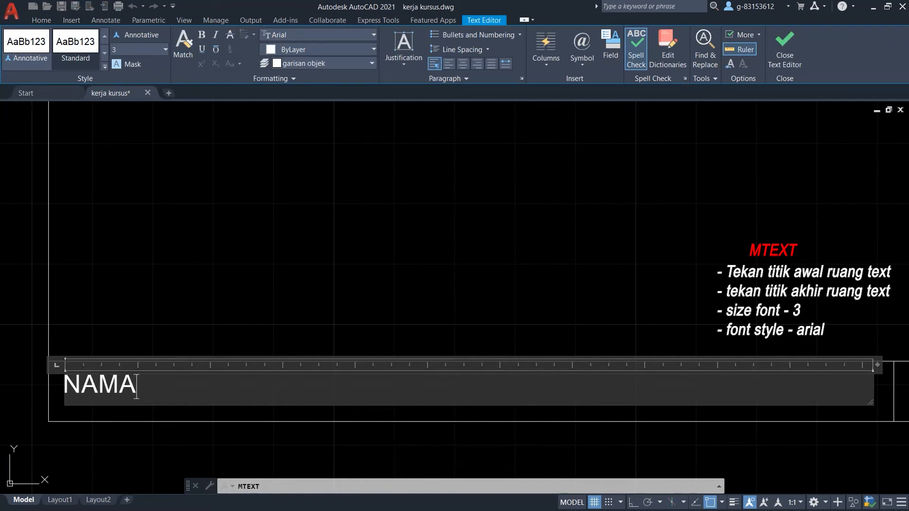
pyautogui.write(' CALON :')
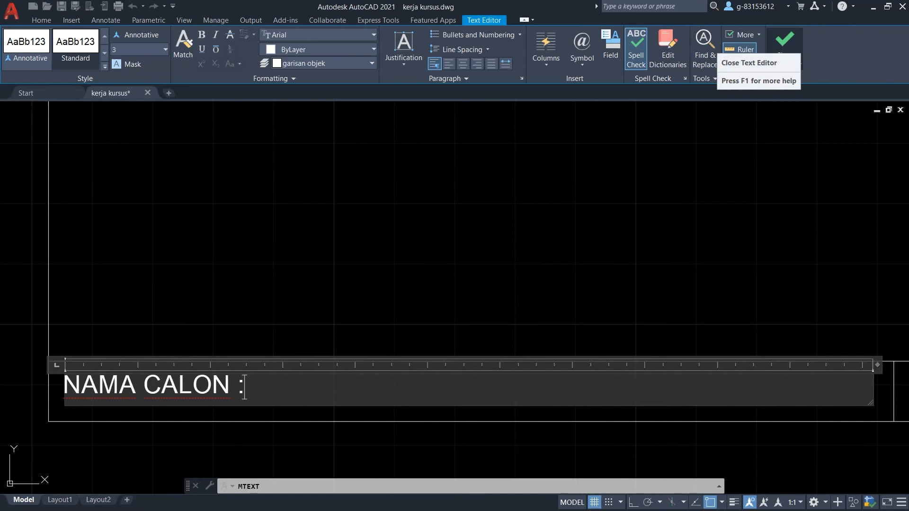
pyautogui.click(785, 50)
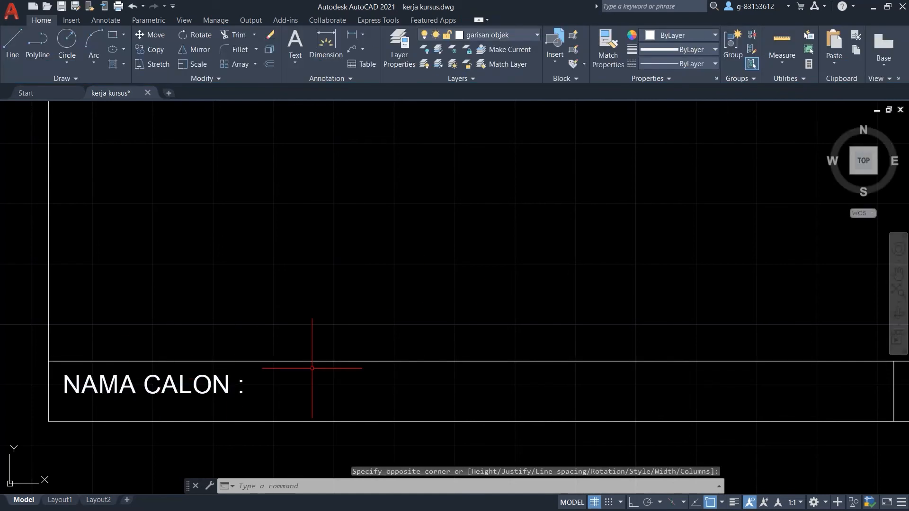
# Move the NAMA CALON : label down into the strip's left cell.
pyautogui.scroll(-3, 596, 298)
pyautogui.scroll(6, 412, 298)
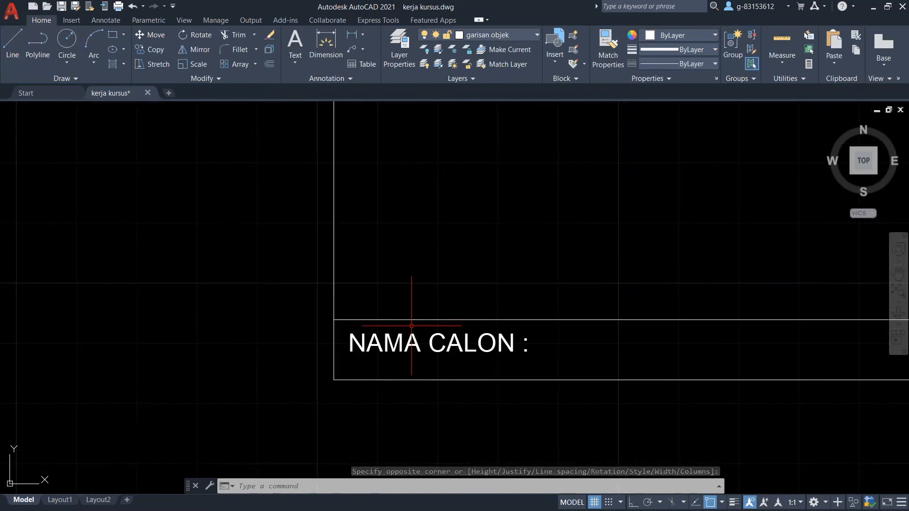
pyautogui.scroll(-4, 425, 278)
pyautogui.scroll(4, 438, 348)
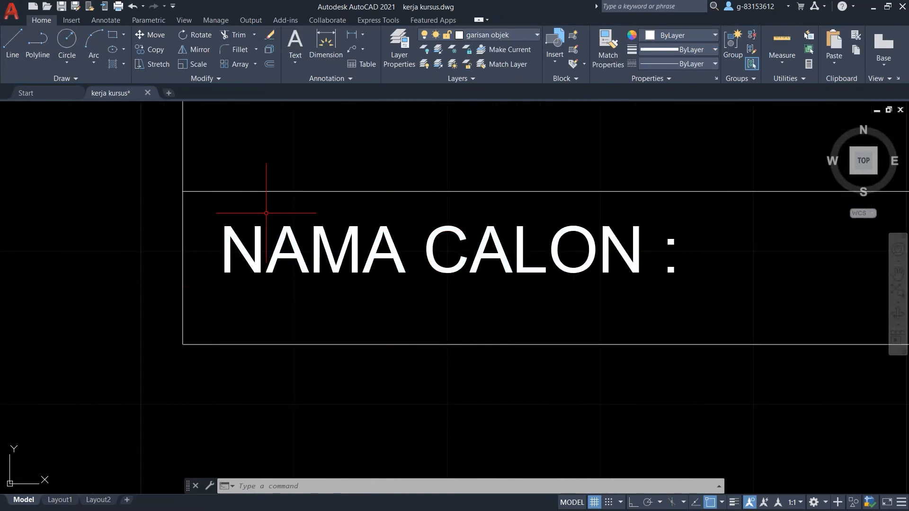
pyautogui.click(737, 208)
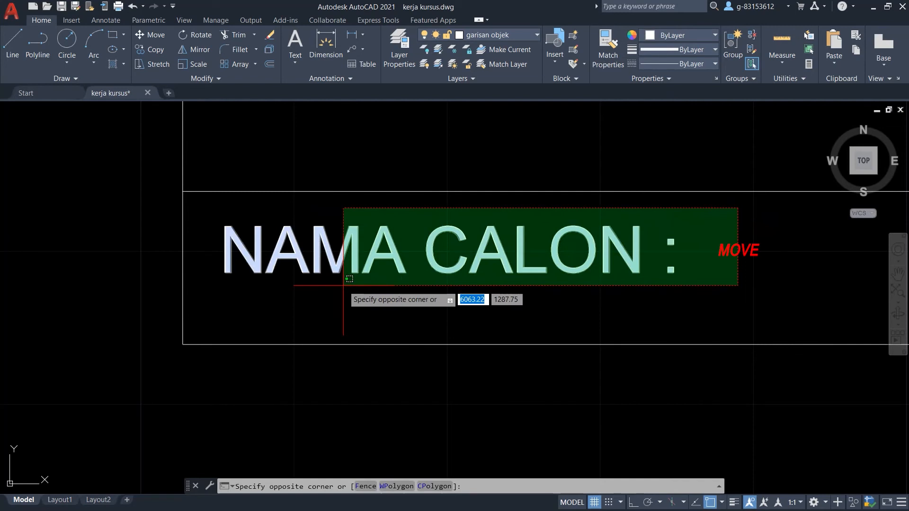
pyautogui.press('Escape')
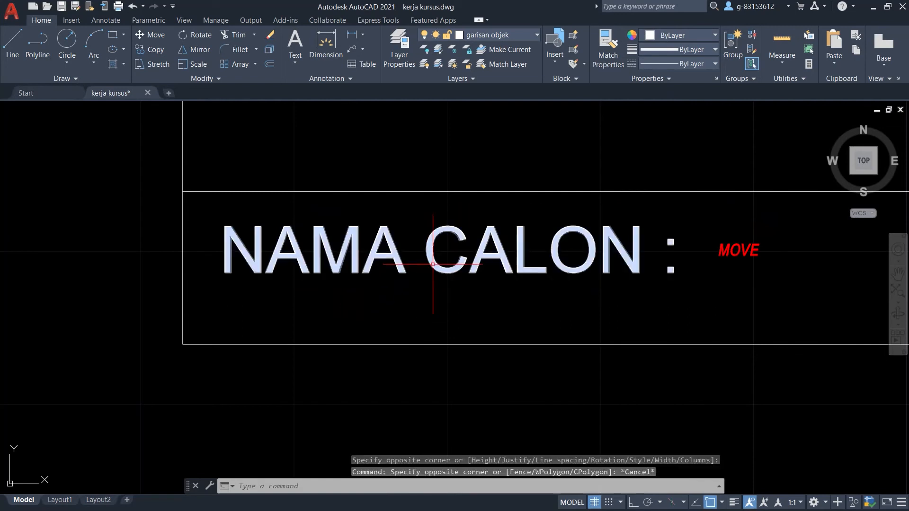
pyautogui.click(433, 264)
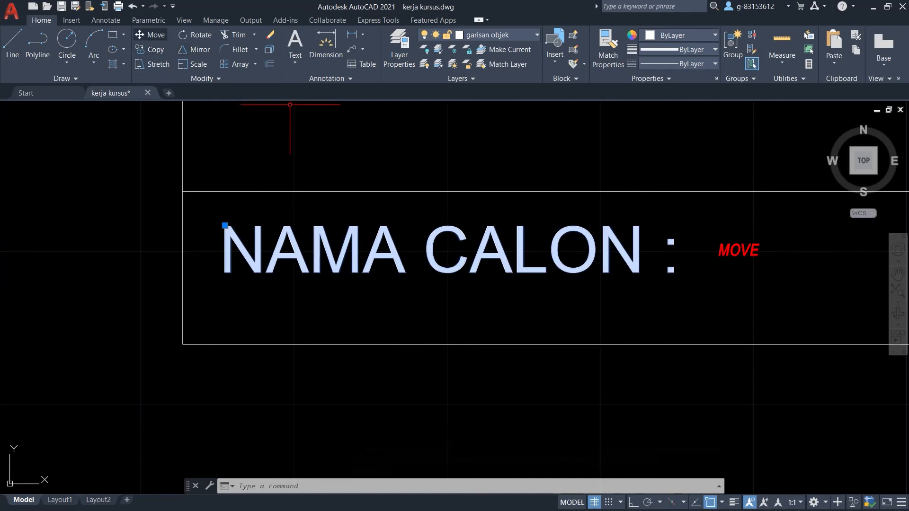
pyautogui.click(151, 34)
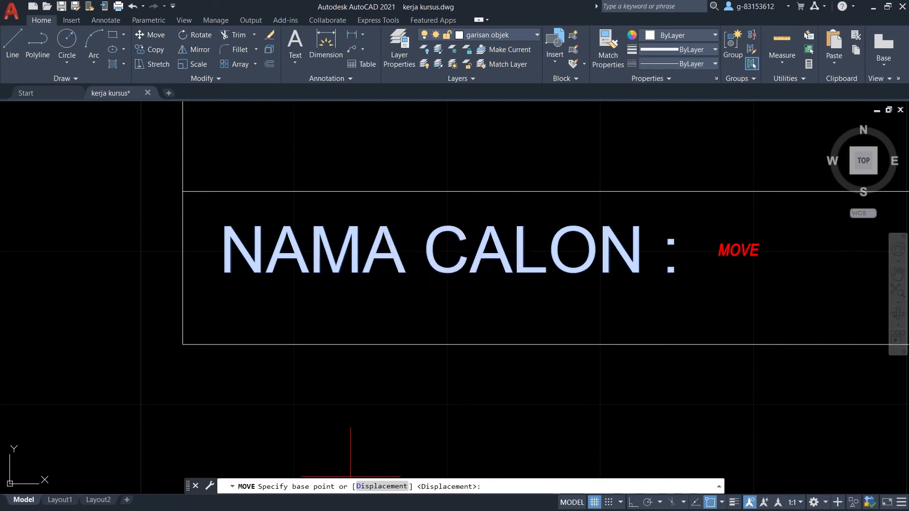
pyautogui.click(394, 259)
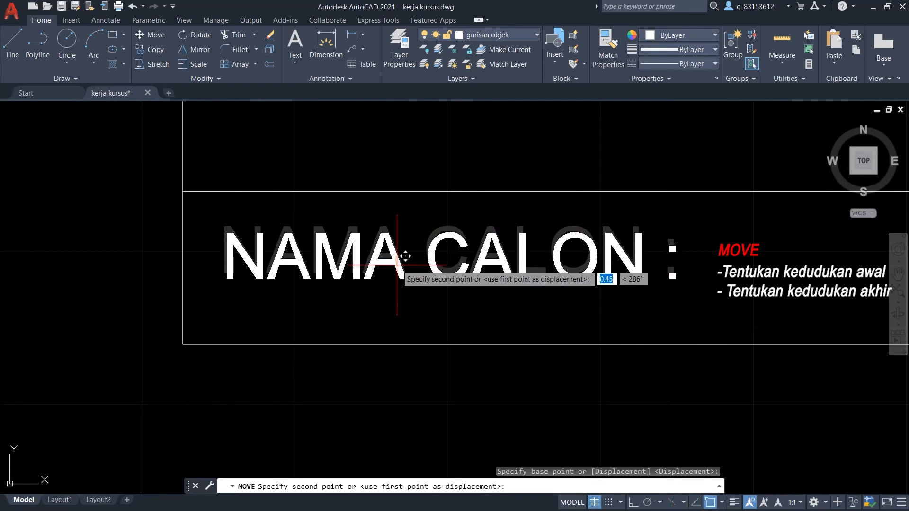
pyautogui.click(397, 274)
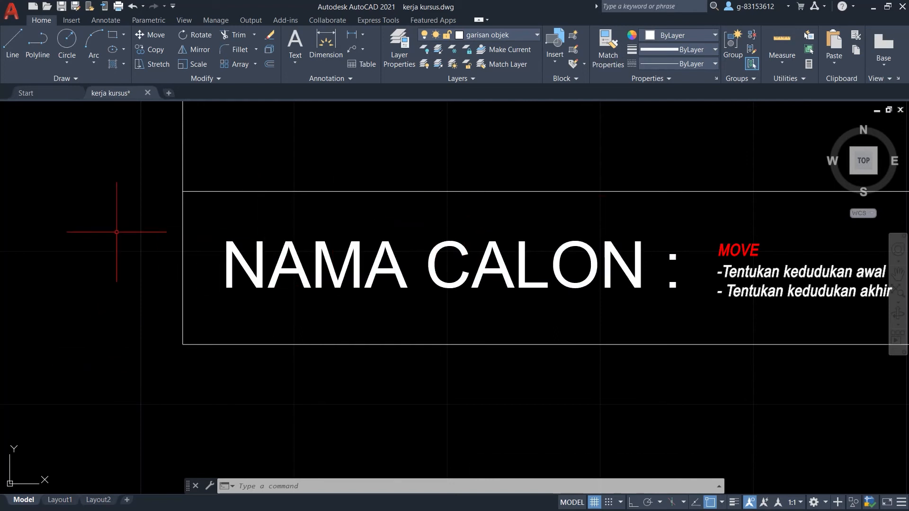
# Zoom in on the label to check its placement in the cell.
pyautogui.scroll(-4, 116, 232)
pyautogui.scroll(-4, 117, 232)
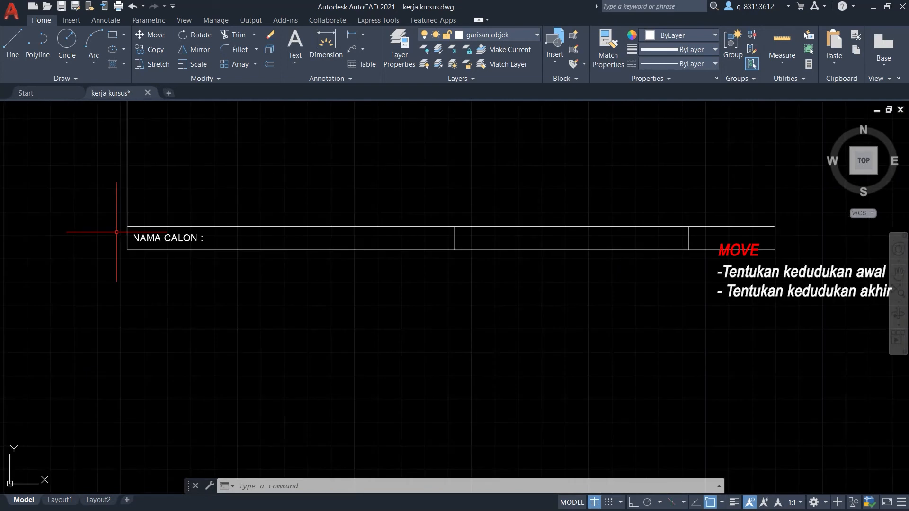
pyautogui.scroll(2, 348, 208)
pyautogui.scroll(-2, 348, 208)
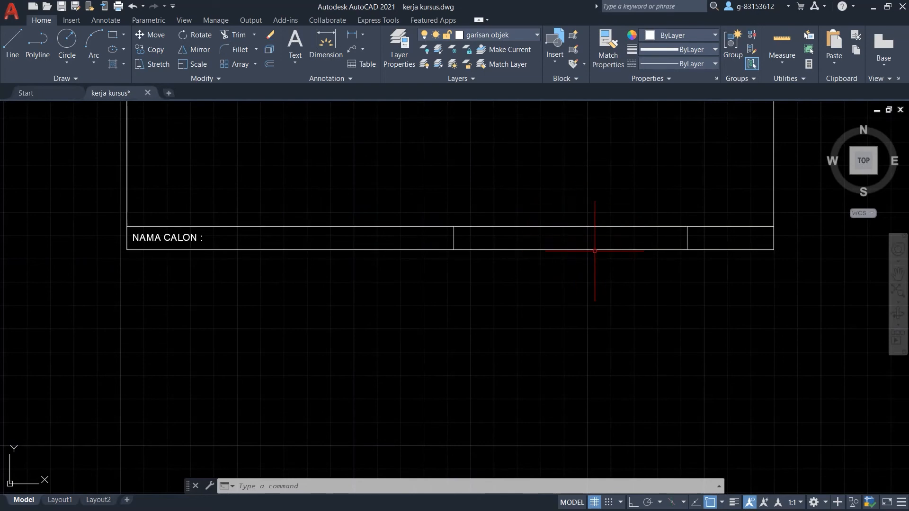
pyautogui.scroll(-3, 601, 251)
pyautogui.scroll(-6, 601, 252)
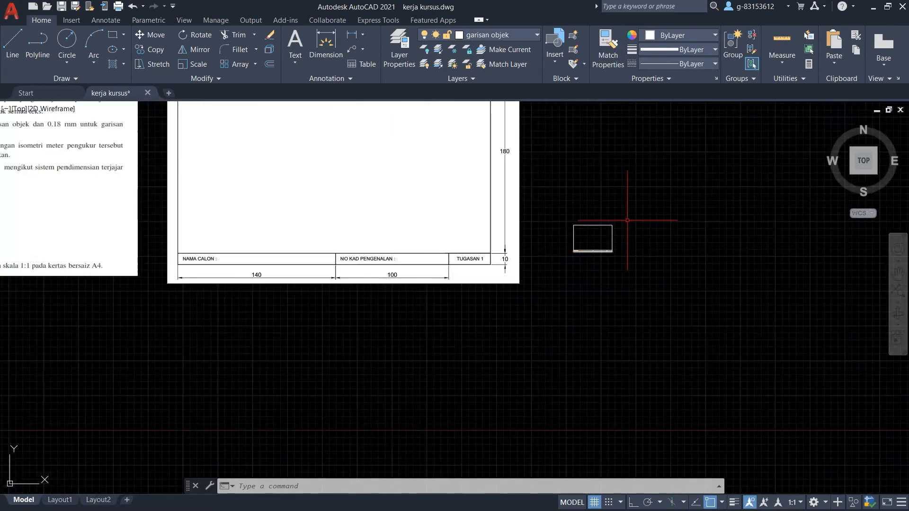
pyautogui.scroll(9, 538, 285)
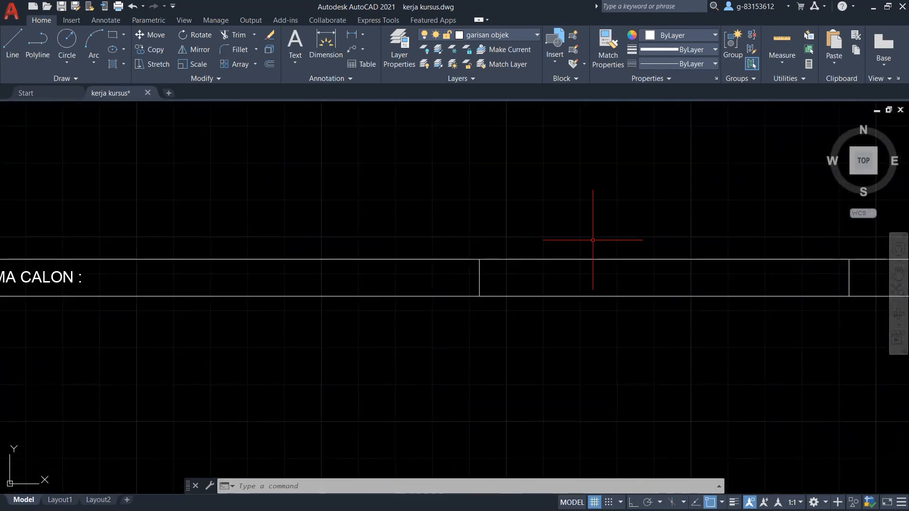
pyautogui.scroll(-2, 593, 240)
pyautogui.scroll(8, 292, 253)
pyautogui.scroll(-6, 365, 256)
pyautogui.scroll(6, 552, 244)
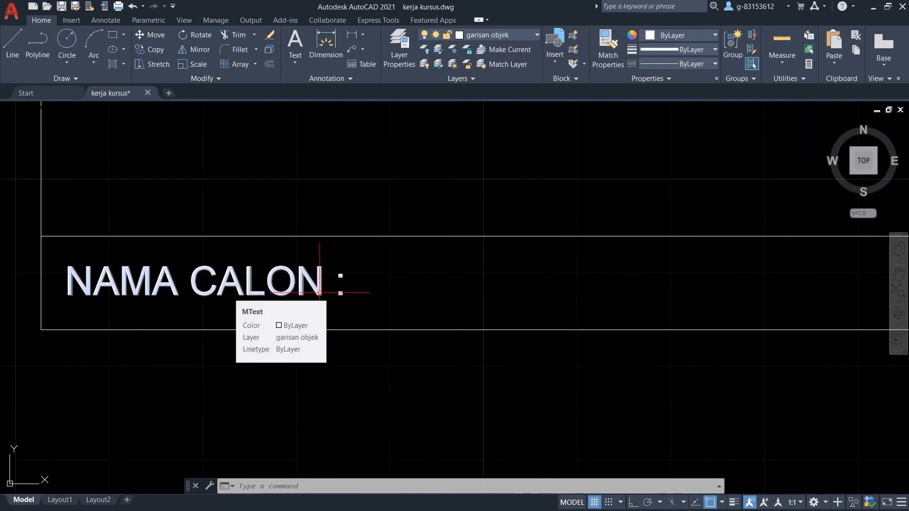
# Add the candidate's full name after 'NAMA CALON :' in the label.
pyautogui.doubleClick(320, 293)
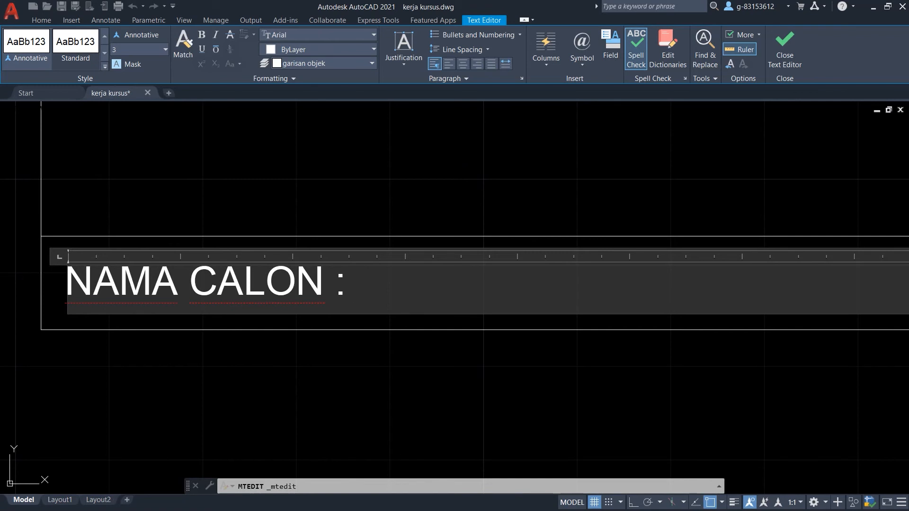
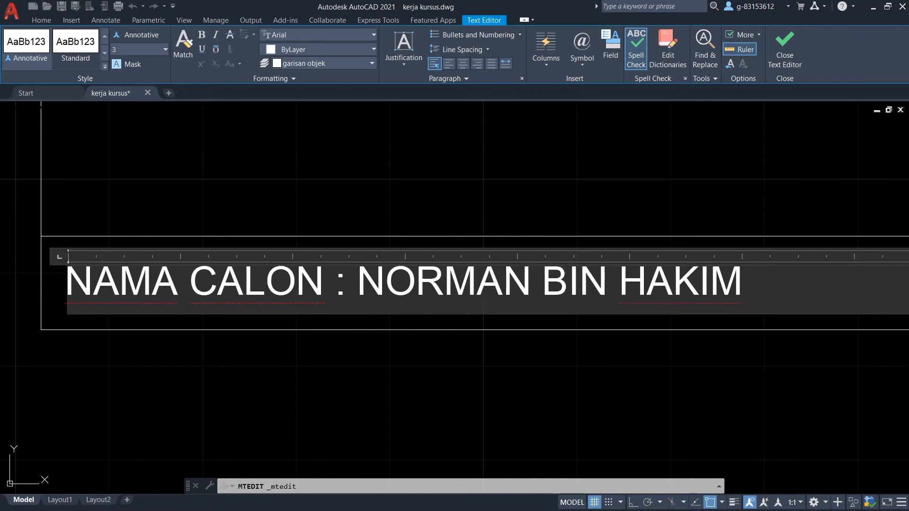
pyautogui.click(784, 50)
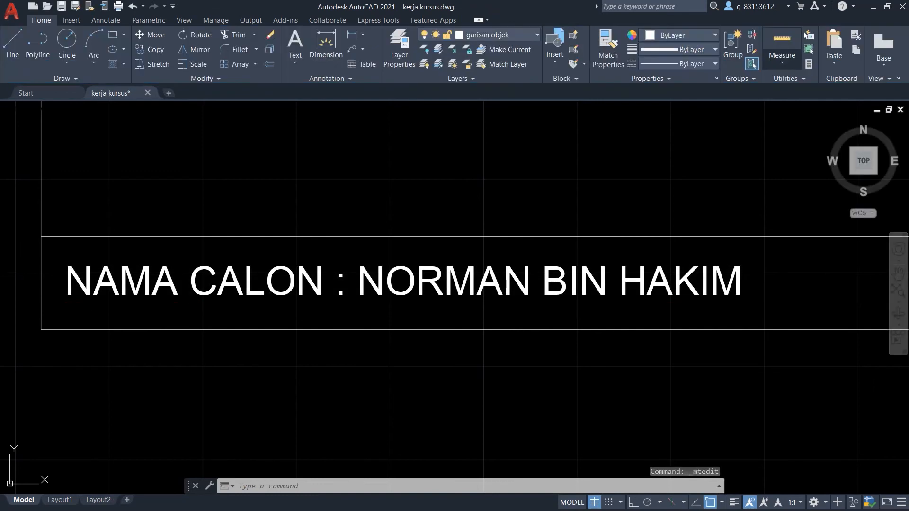
# Zoom out to review the title block and start the Copy command.
pyautogui.scroll(-2, 197, 230)
pyautogui.scroll(-1, 191, 237)
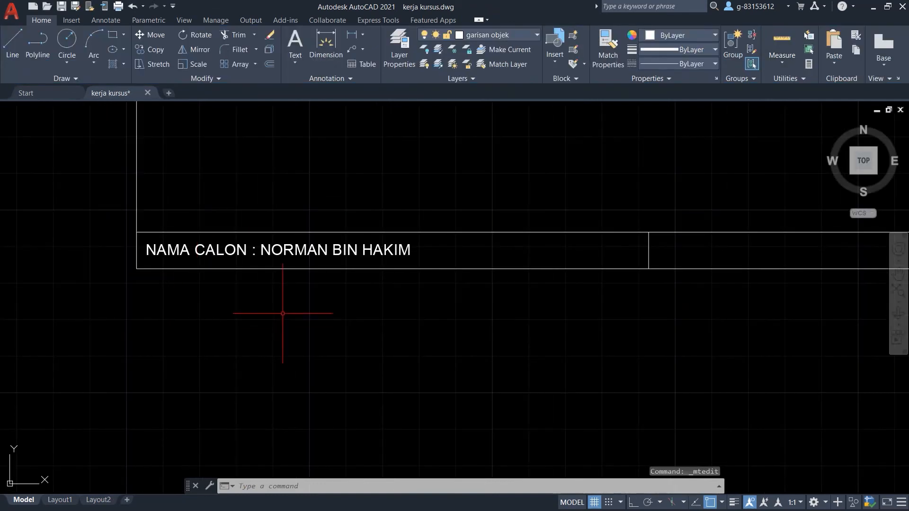
pyautogui.scroll(-2, 218, 304)
pyautogui.scroll(4, 362, 291)
pyautogui.scroll(-2, 426, 266)
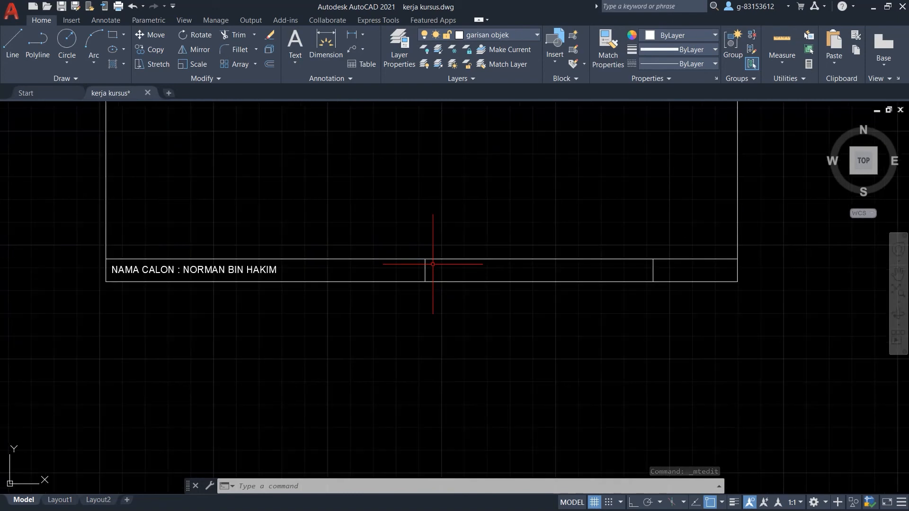
pyautogui.scroll(2, 461, 251)
pyautogui.scroll(-2, 460, 253)
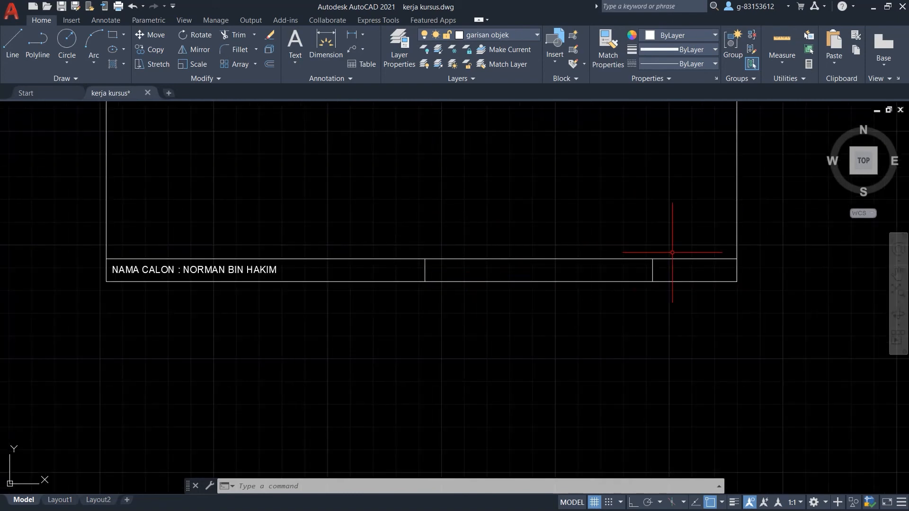
pyautogui.scroll(-5, 714, 270)
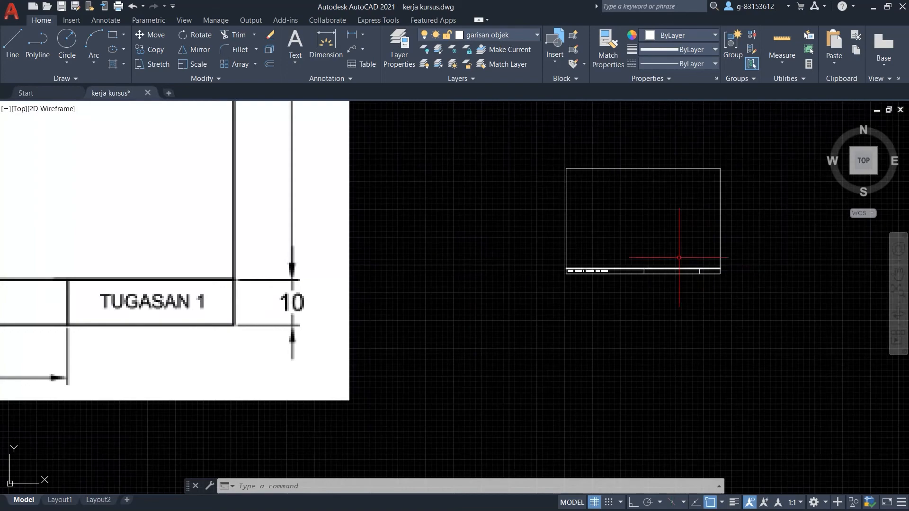
pyautogui.scroll(4, 637, 253)
pyautogui.scroll(-2, 520, 253)
pyautogui.scroll(3, 631, 239)
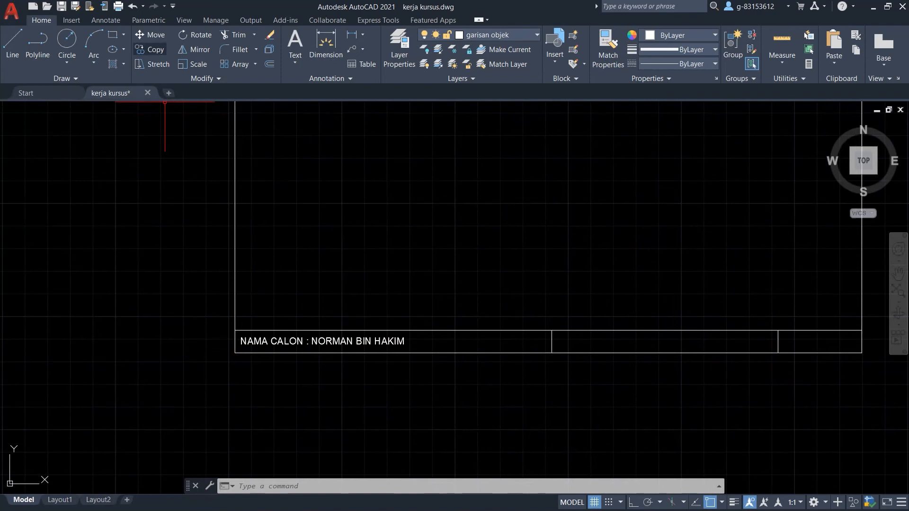
pyautogui.click(150, 49)
# Select the name label and set the copy base point at the frame corner.
pyautogui.scroll(4, 196, 322)
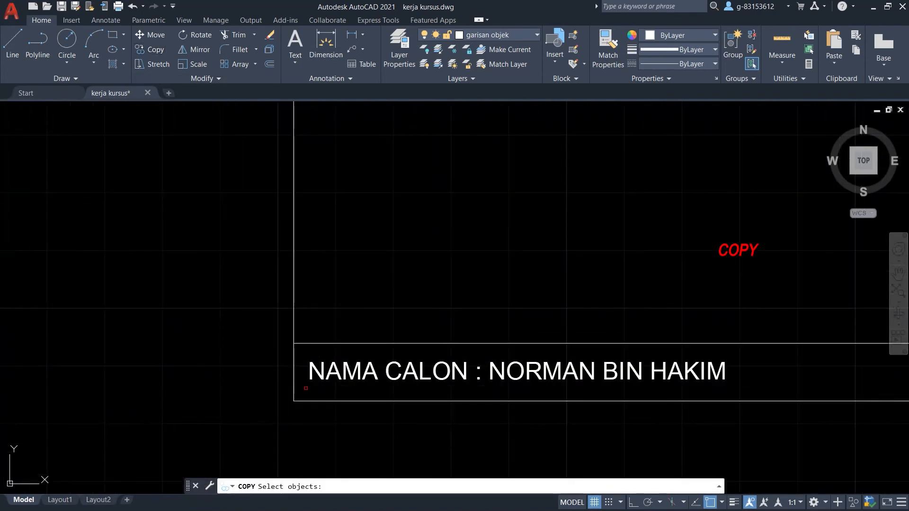
pyautogui.click(342, 379)
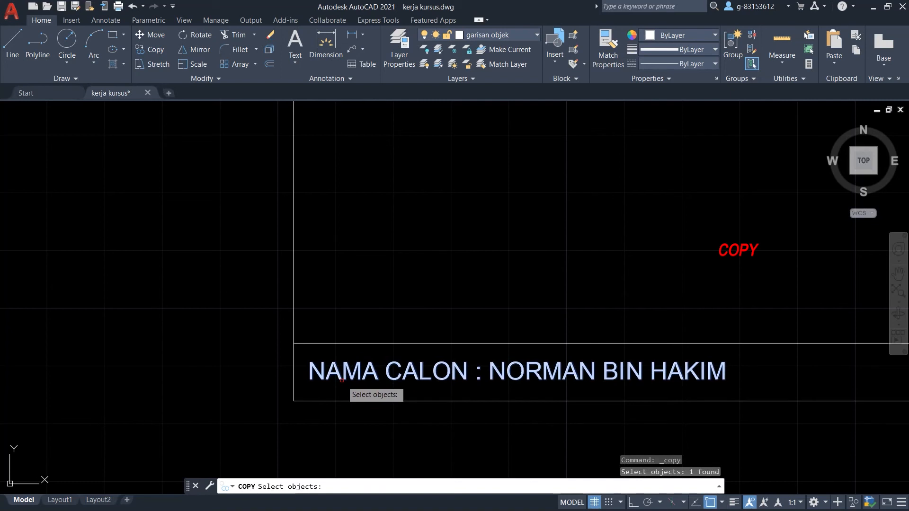
pyautogui.press('Return')
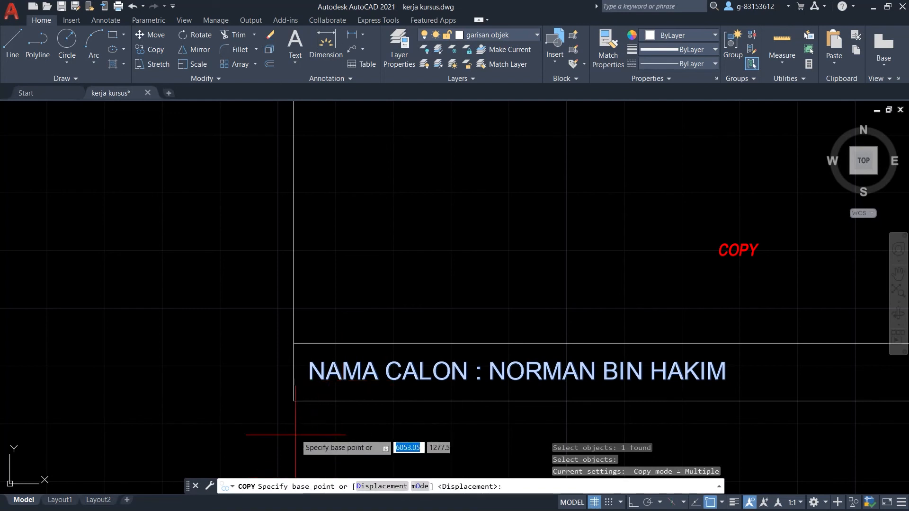
pyautogui.scroll(6, 285, 361)
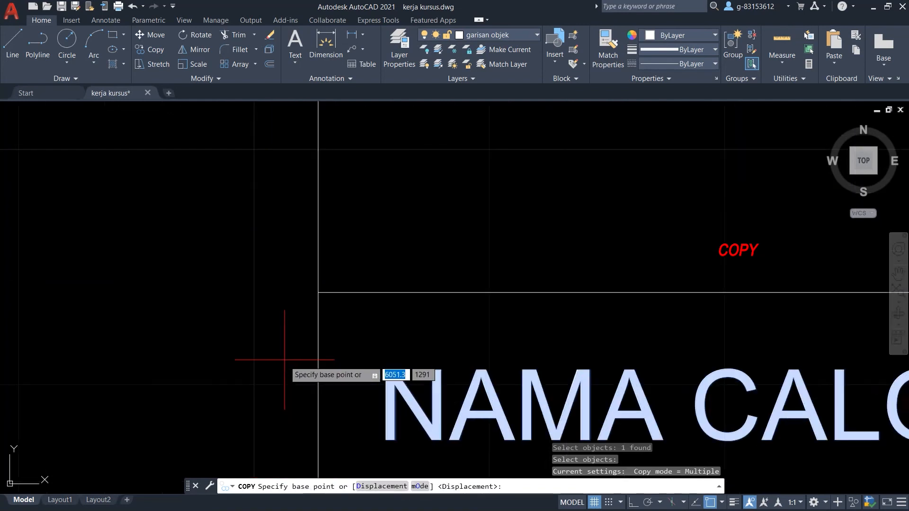
pyautogui.click(318, 292)
# Place label copies at 140 and 240 along, in the second and third cells.
pyautogui.scroll(-8, 161, 294)
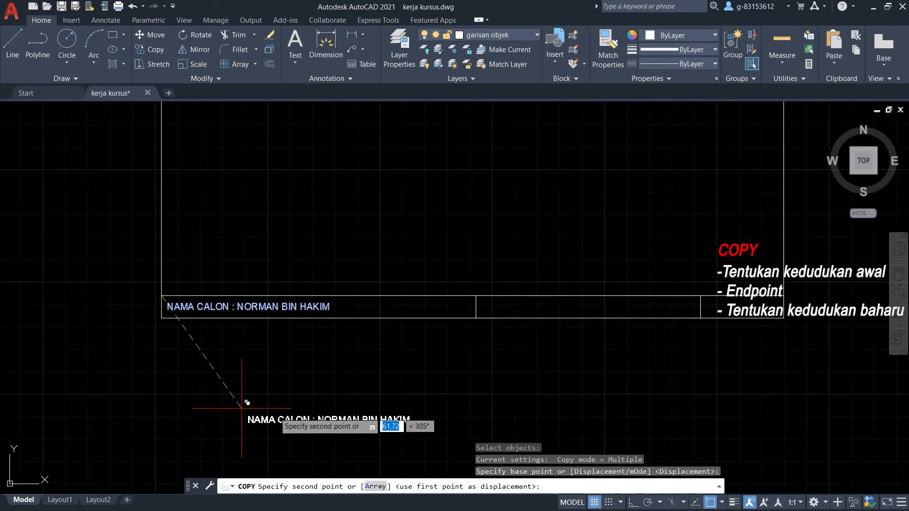
pyautogui.scroll(4, 507, 289)
pyautogui.scroll(6, 379, 300)
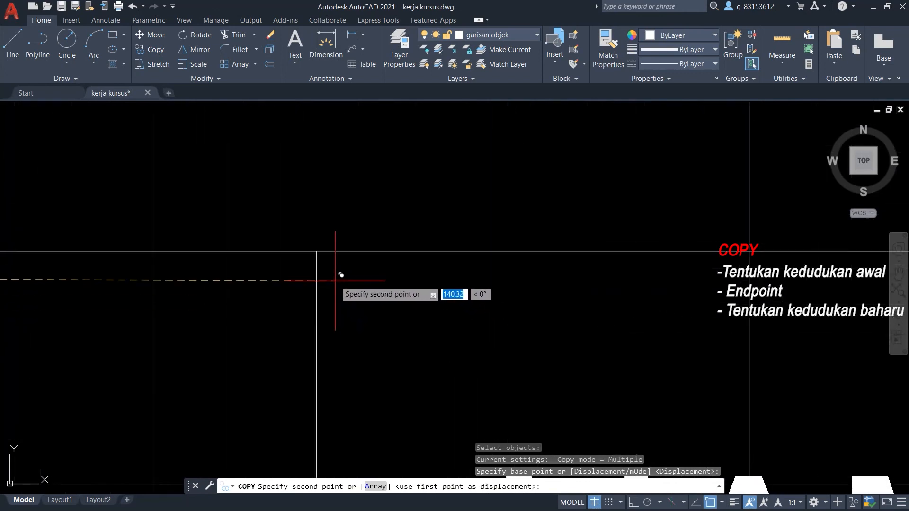
pyautogui.click(317, 253)
pyautogui.scroll(-7, 316, 253)
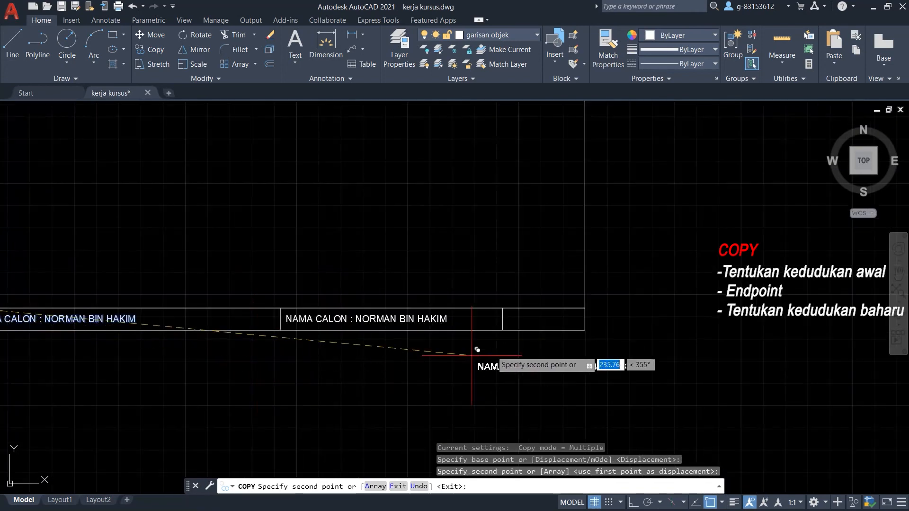
pyautogui.scroll(2, 516, 309)
pyautogui.scroll(5, 518, 309)
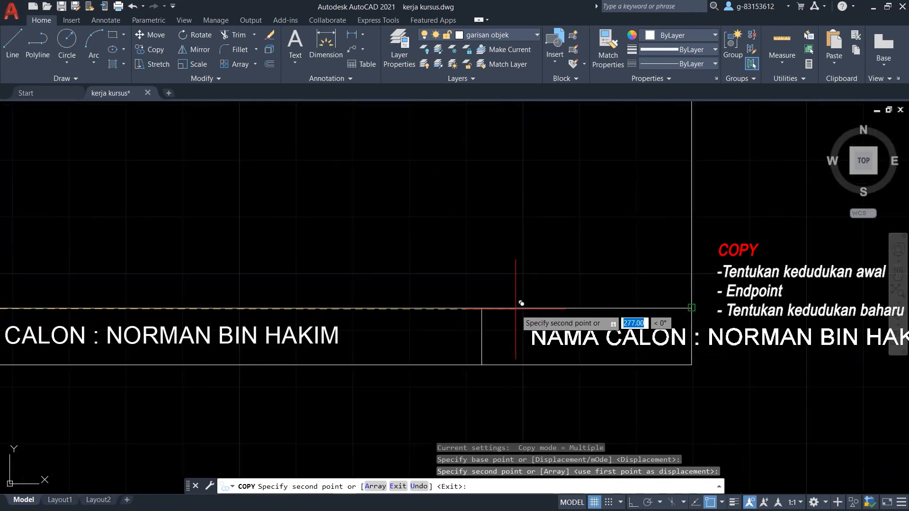
pyautogui.click(429, 309)
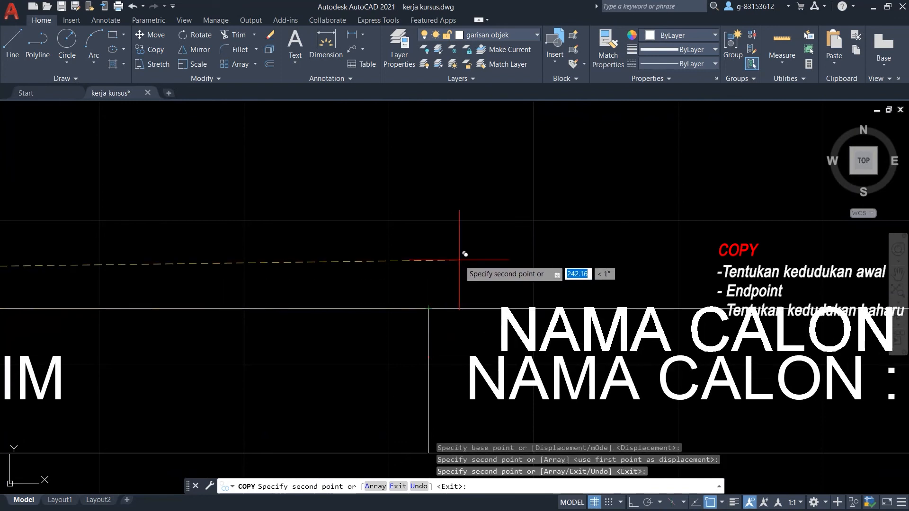
pyautogui.press('Return')
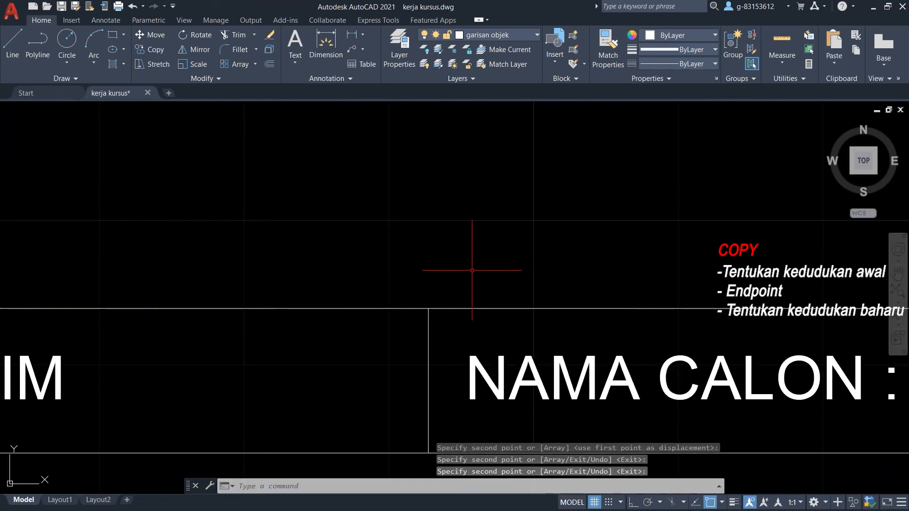
pyautogui.scroll(-8, 472, 286)
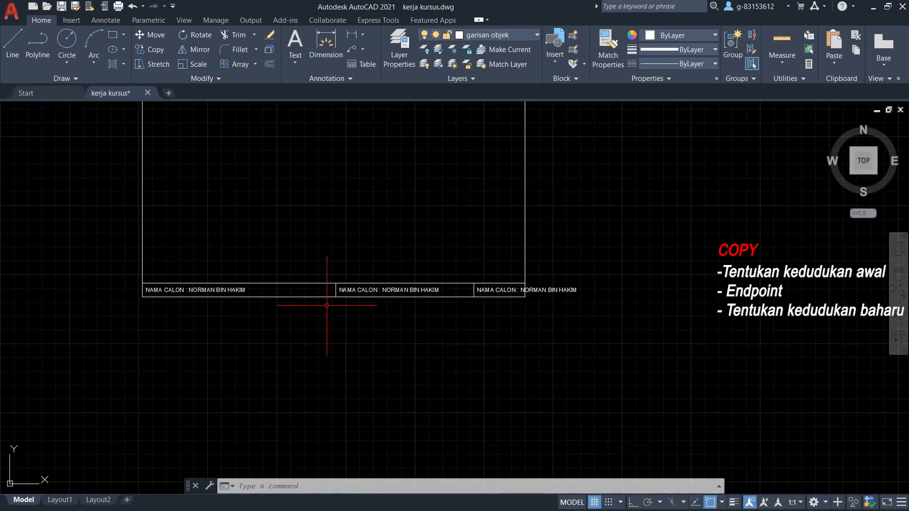
pyautogui.scroll(6, 331, 284)
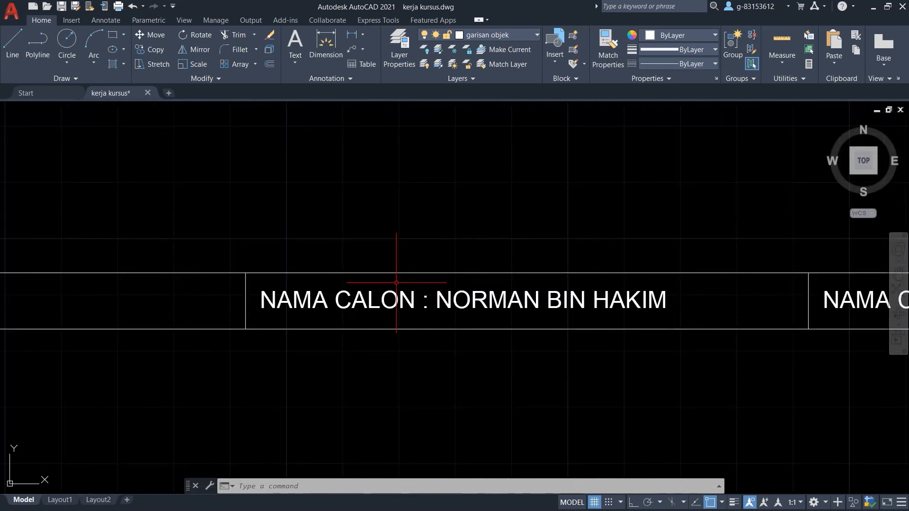
# Rewrite the middle label copy to read 'NO KAD PENGENALAN :'.
pyautogui.click(353, 294)
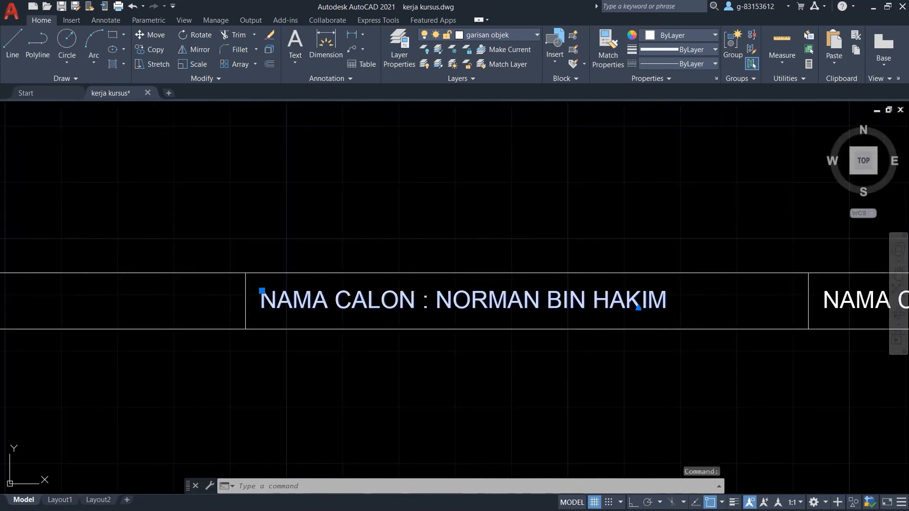
pyautogui.doubleClick(352, 295)
pyautogui.moveTo(667, 301); pyautogui.dragTo(277, 301)
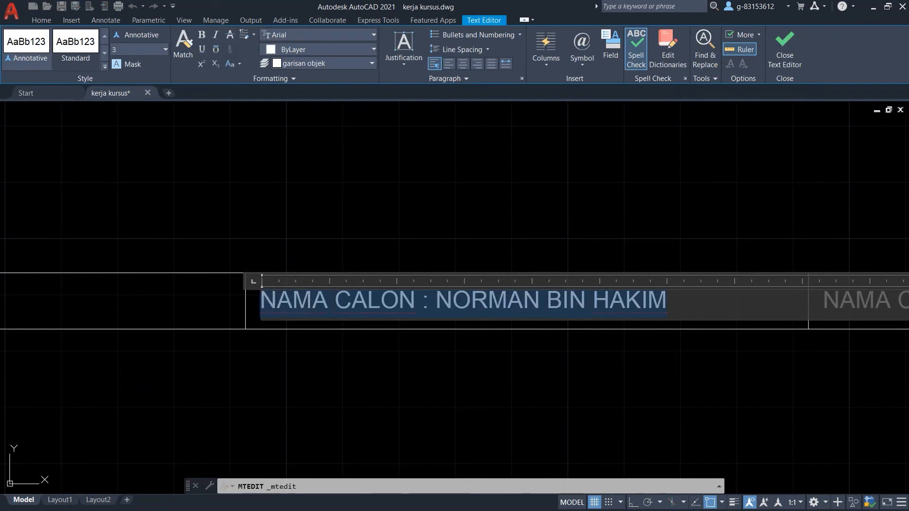
pyautogui.write('NO')
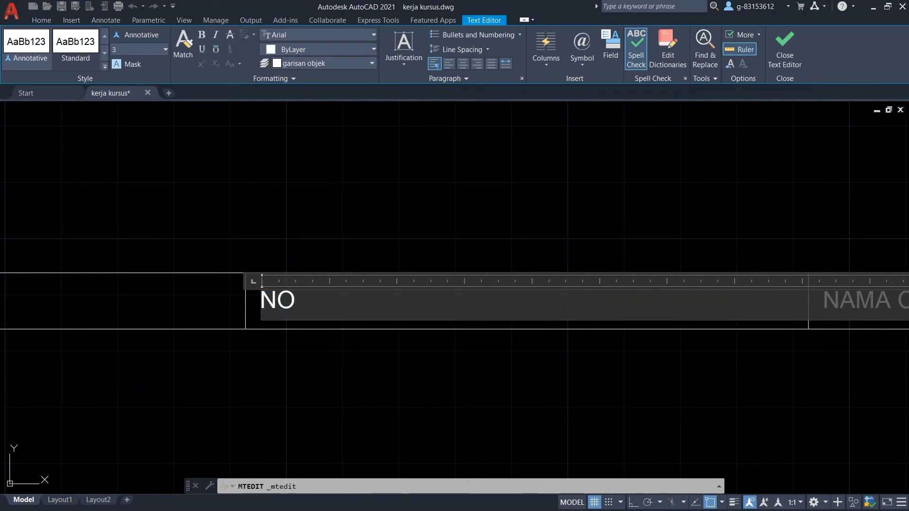
pyautogui.write('MBOR')
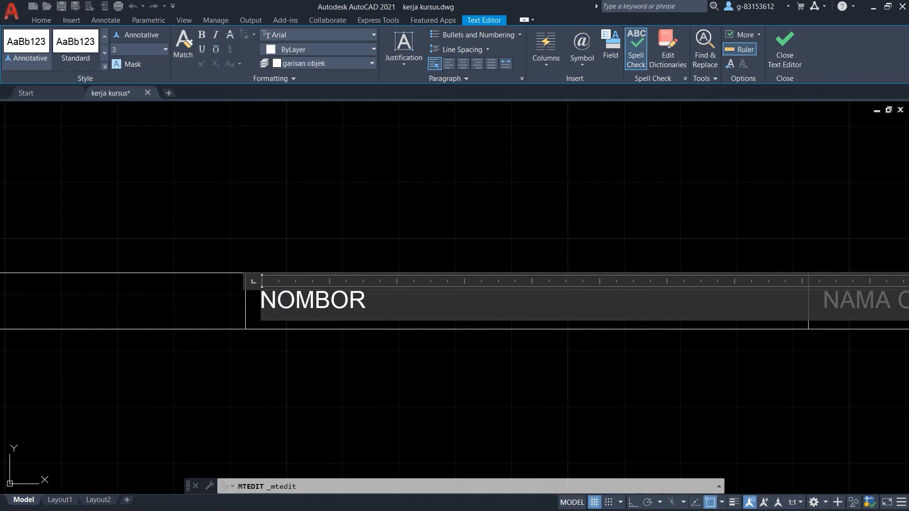
pyautogui.write(' KAD')
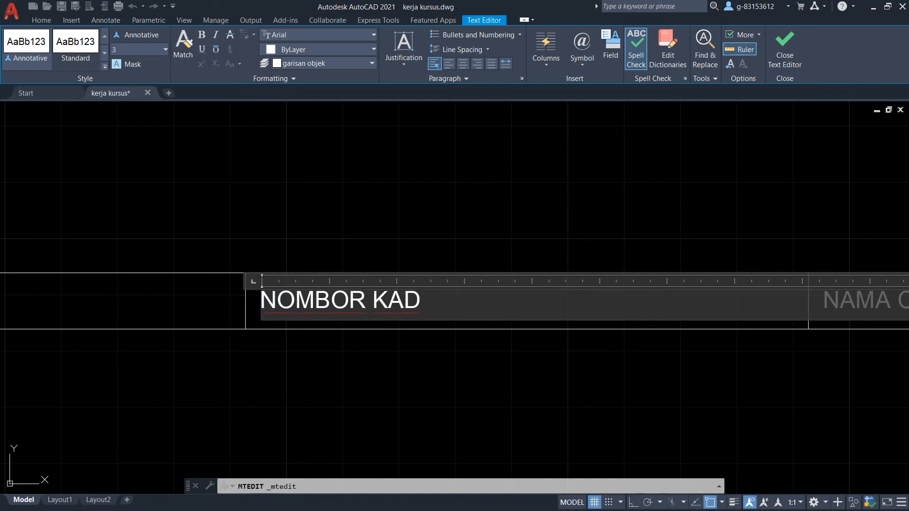
pyautogui.write(' PENGENALAN')
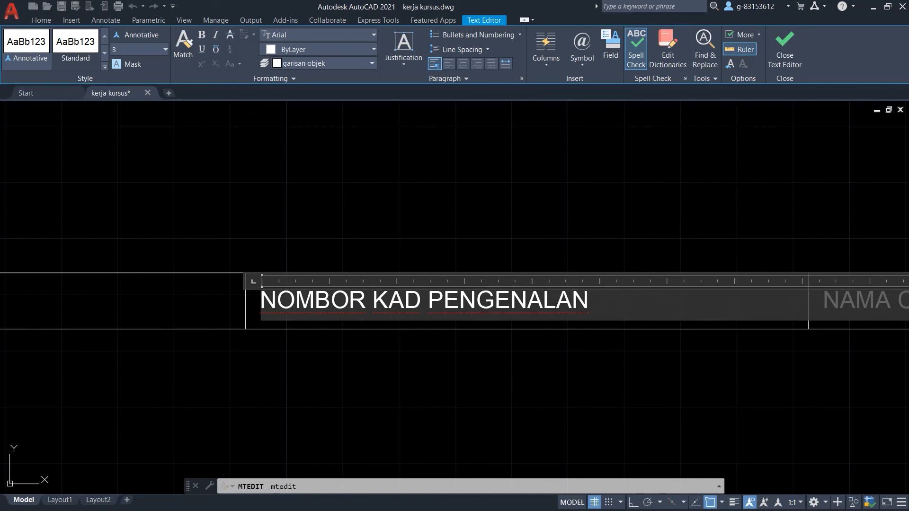
pyautogui.scroll(-6, 601, 302)
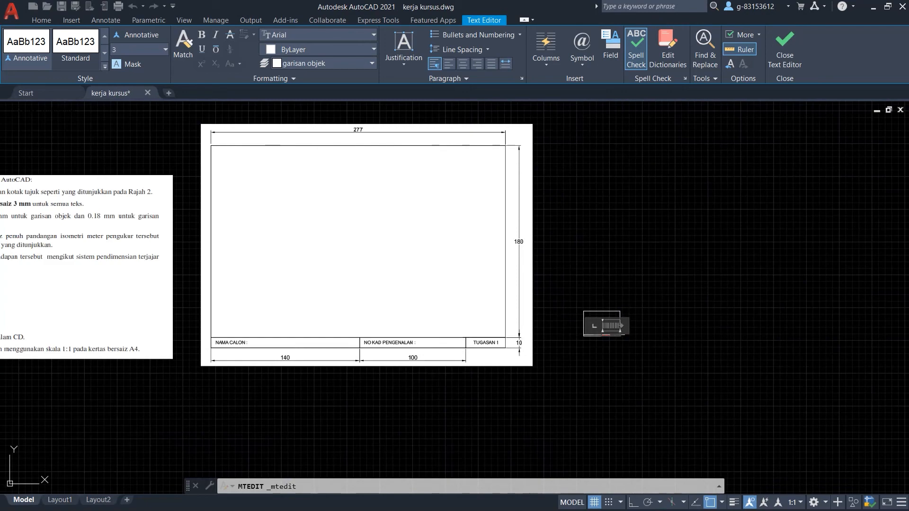
pyautogui.scroll(6, 601, 325)
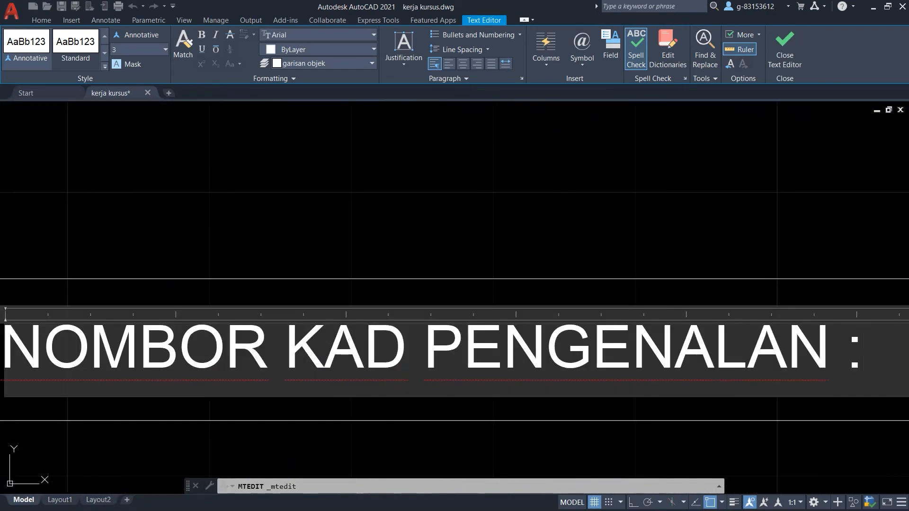
pyautogui.moveTo(268, 353); pyautogui.dragTo(90, 352)
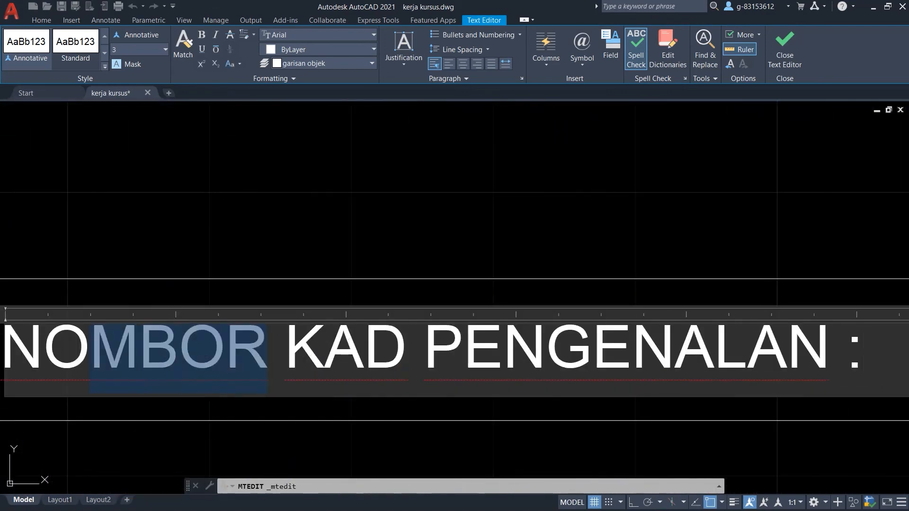
pyautogui.press('Delete')
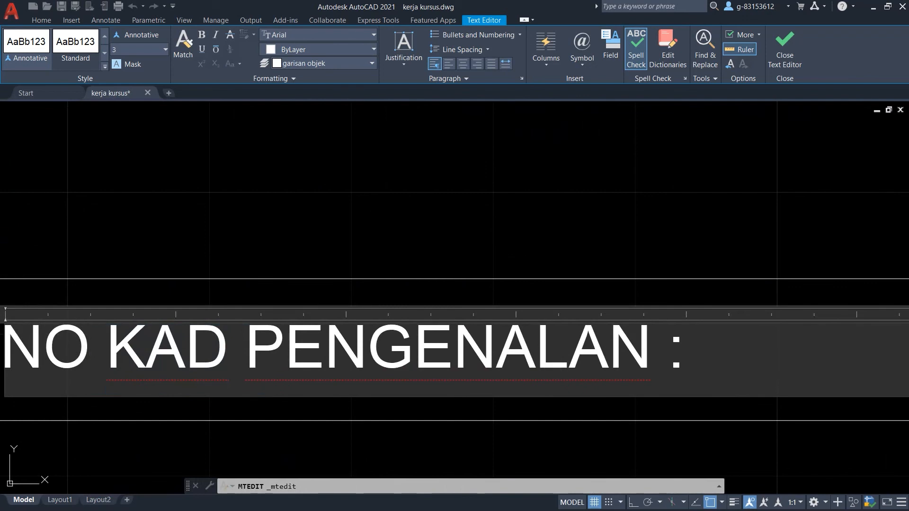
pyautogui.click(784, 43)
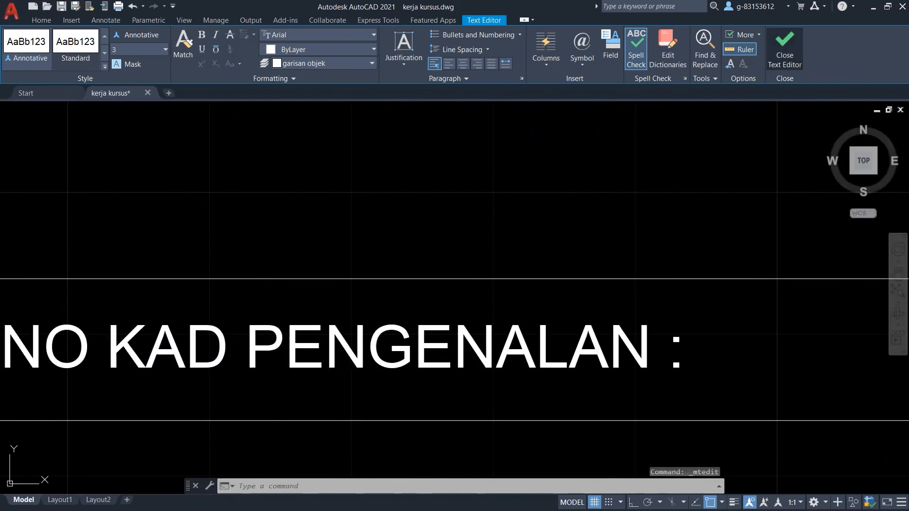
# Change the right-hand label copy's text to 'TUGASAN 1'.
pyautogui.scroll(-5, 400, 214)
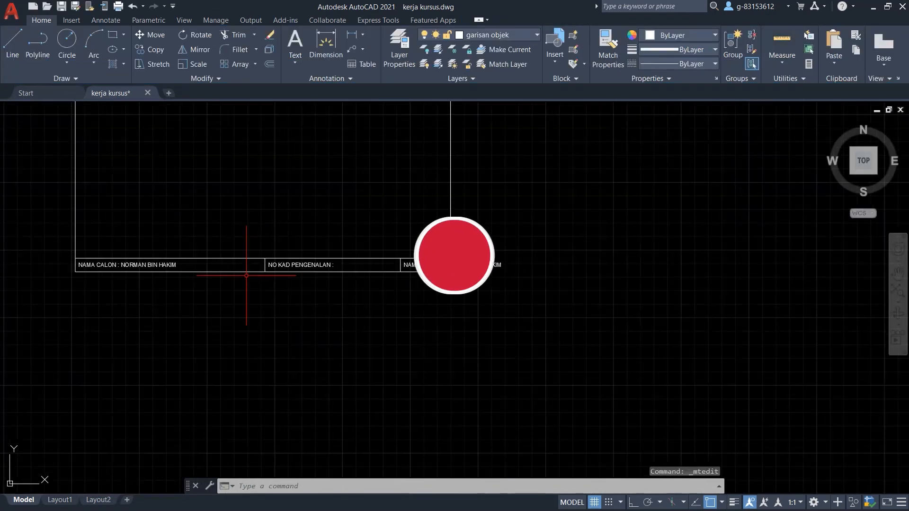
pyautogui.scroll(4, 396, 263)
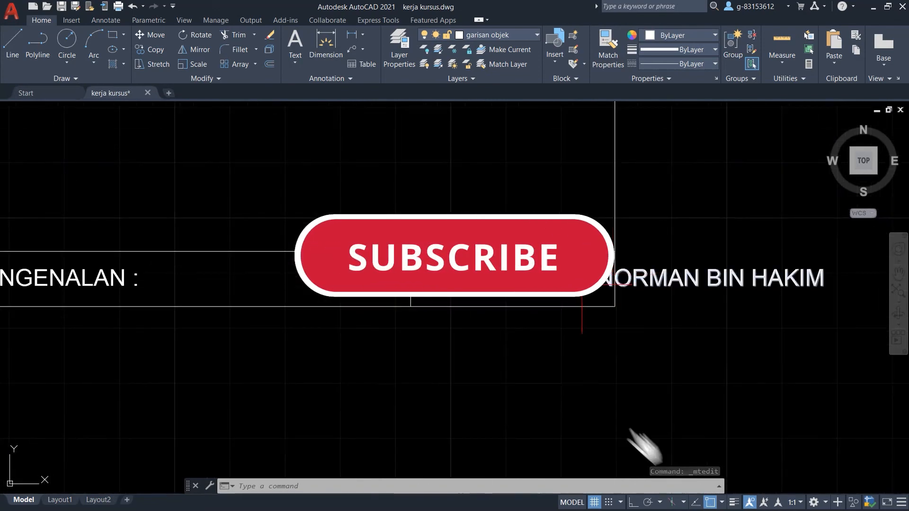
pyautogui.scroll(2, 563, 265)
pyautogui.doubleClick(562, 274)
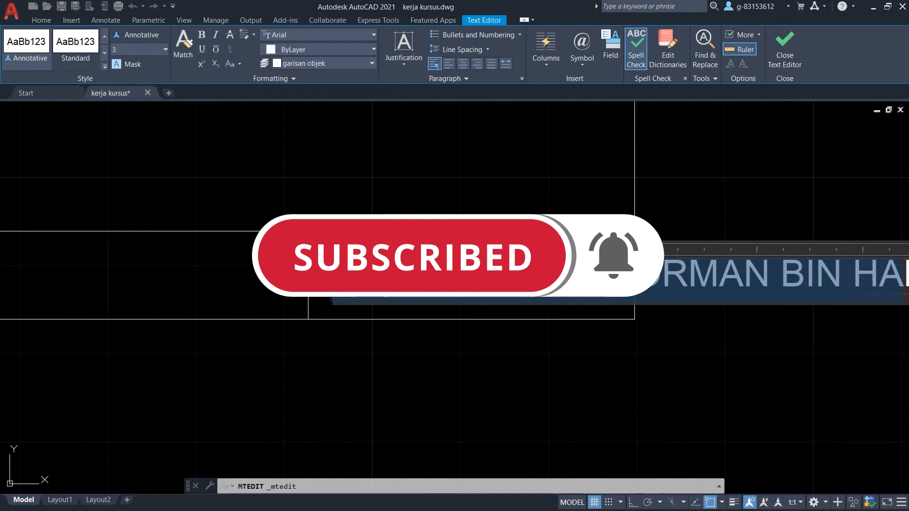
pyautogui.scroll(-2, 849, 299)
pyautogui.moveTo(859, 288); pyautogui.dragTo(606, 288)
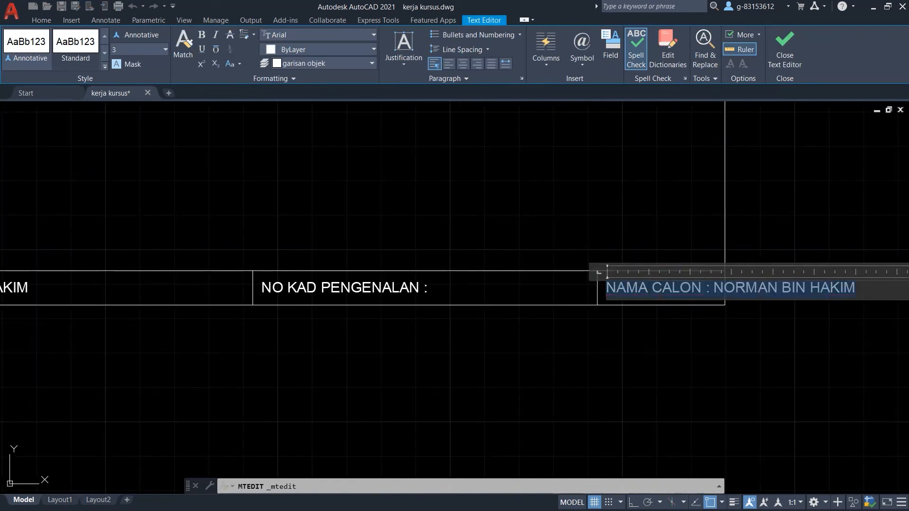
pyautogui.write('TUGASAN 1')
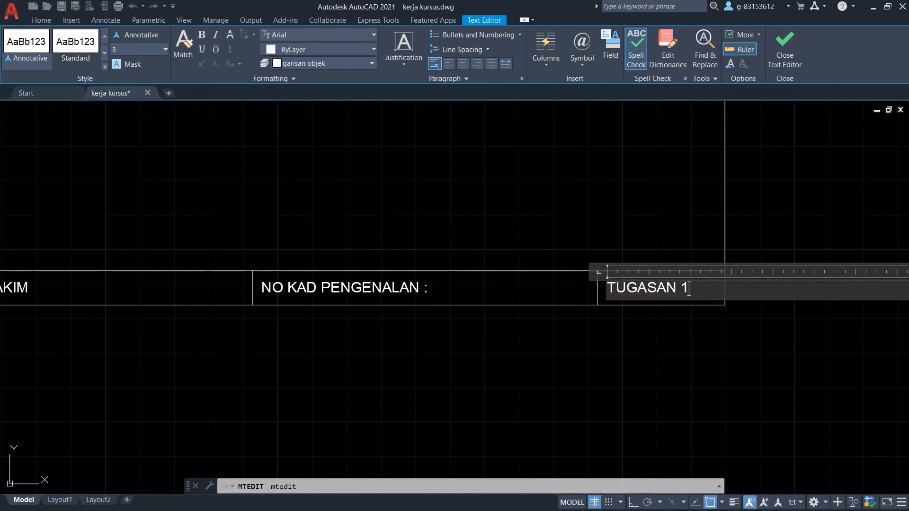
pyautogui.click(784, 47)
pyautogui.scroll(-2, 751, 270)
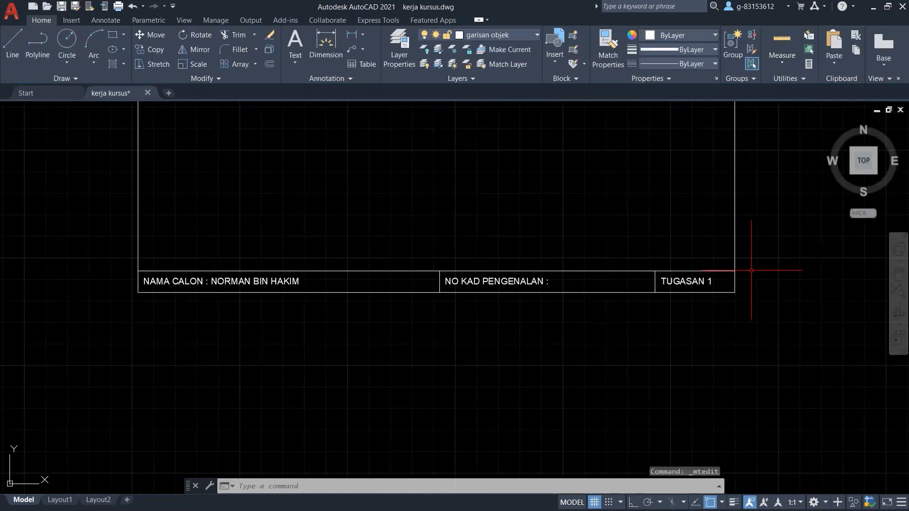
# Move the TUGASAN 1 text to the right so it sits centred in the title strip's last cell.
pyautogui.scroll(-5, 772, 342)
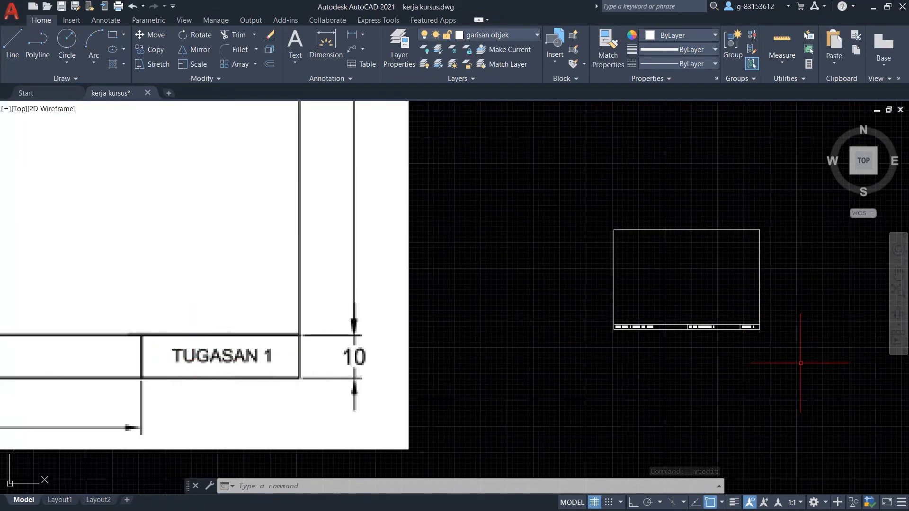
pyautogui.scroll(8, 773, 327)
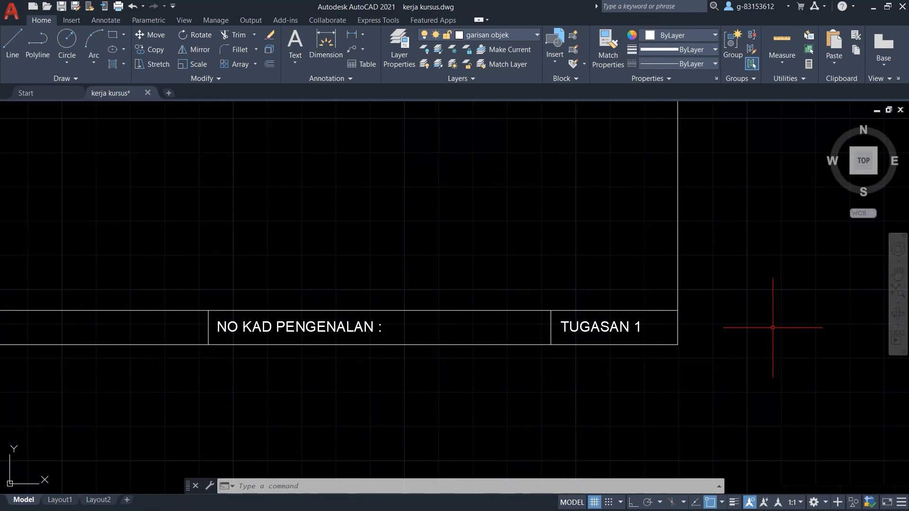
pyautogui.scroll(-3, 776, 330)
pyautogui.scroll(3, 639, 329)
pyautogui.scroll(2, 644, 329)
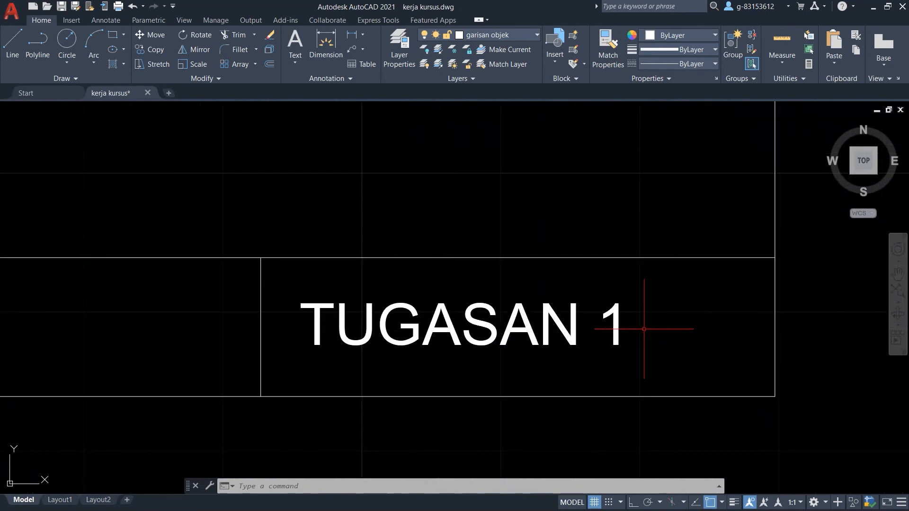
pyautogui.click(663, 294)
pyautogui.click(328, 353)
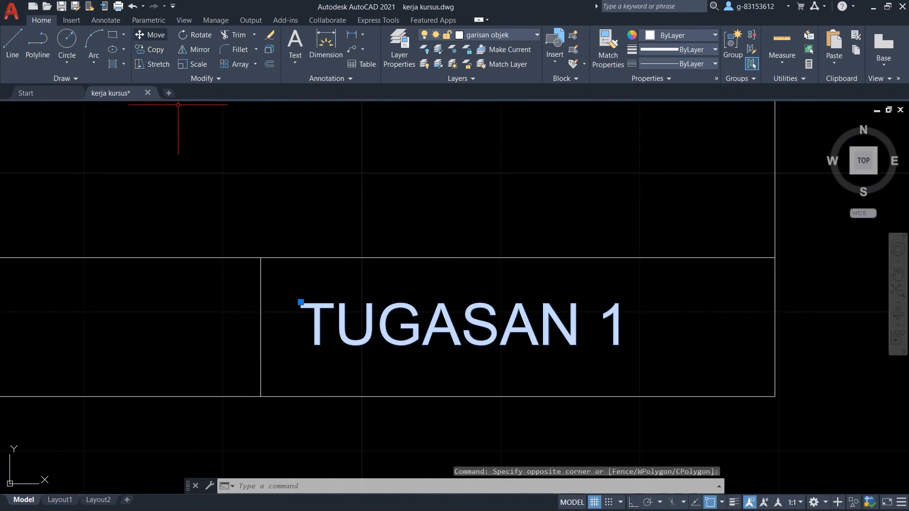
pyautogui.click(150, 34)
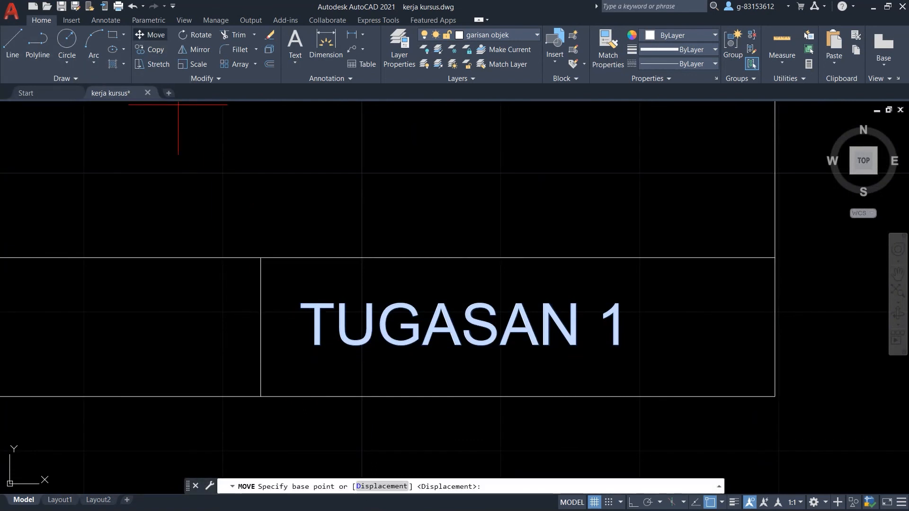
pyautogui.click(461, 330)
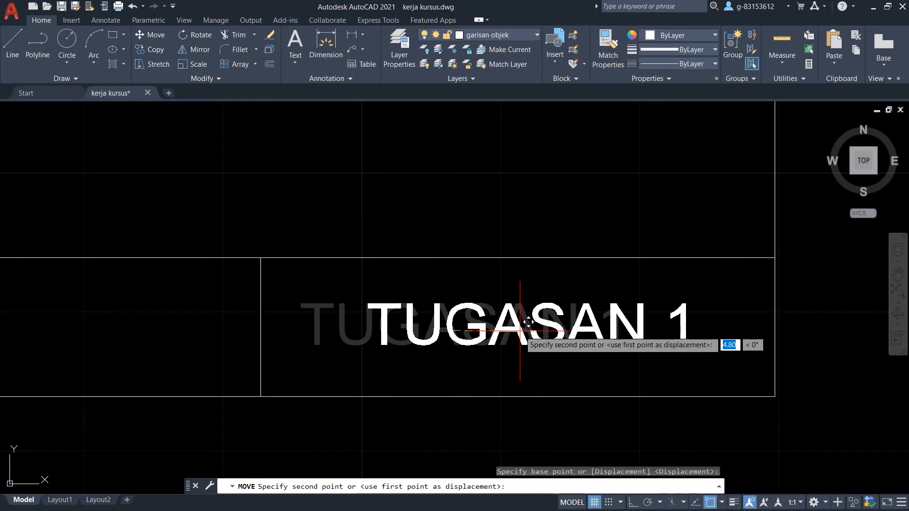
pyautogui.click(520, 330)
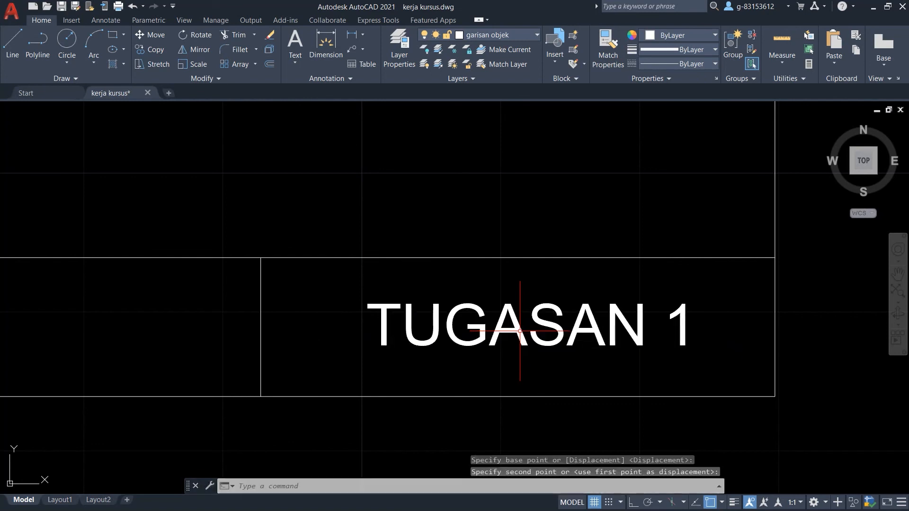
pyautogui.scroll(-3, 590, 343)
pyautogui.scroll(-3, 696, 242)
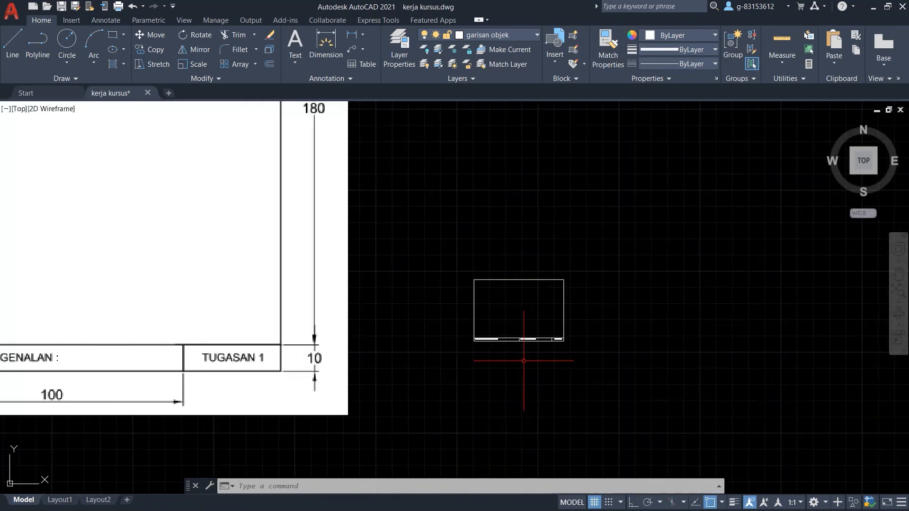
# Save kerja kursus.dwg from the Application menu.
pyautogui.scroll(2, 545, 401)
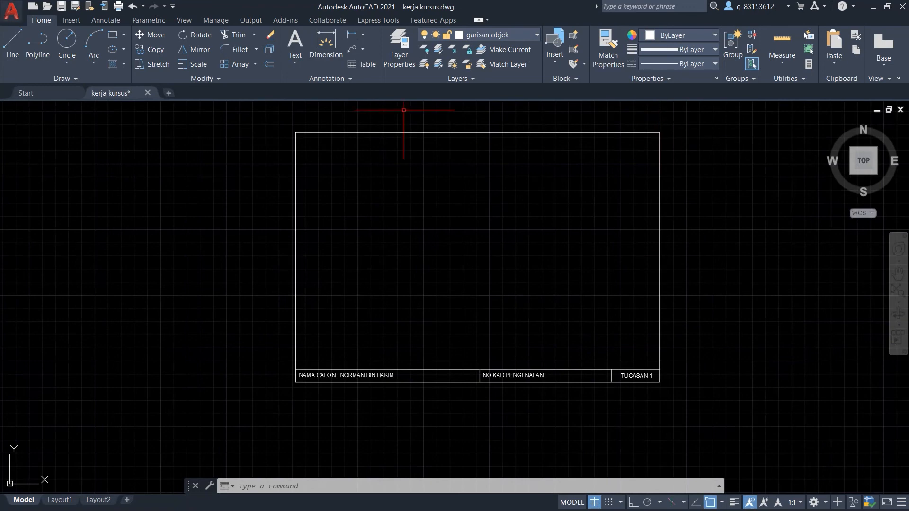
pyautogui.click(11, 10)
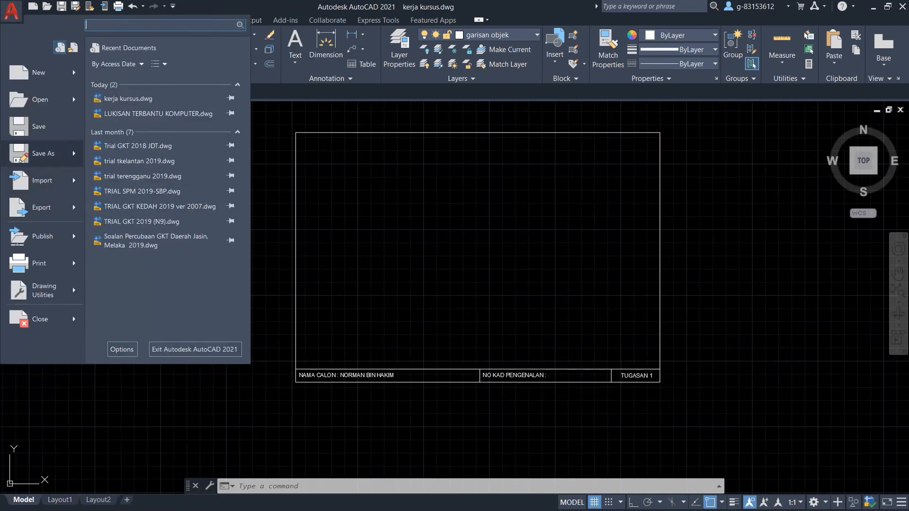
pyautogui.moveTo(42, 153)
pyautogui.click(38, 125)
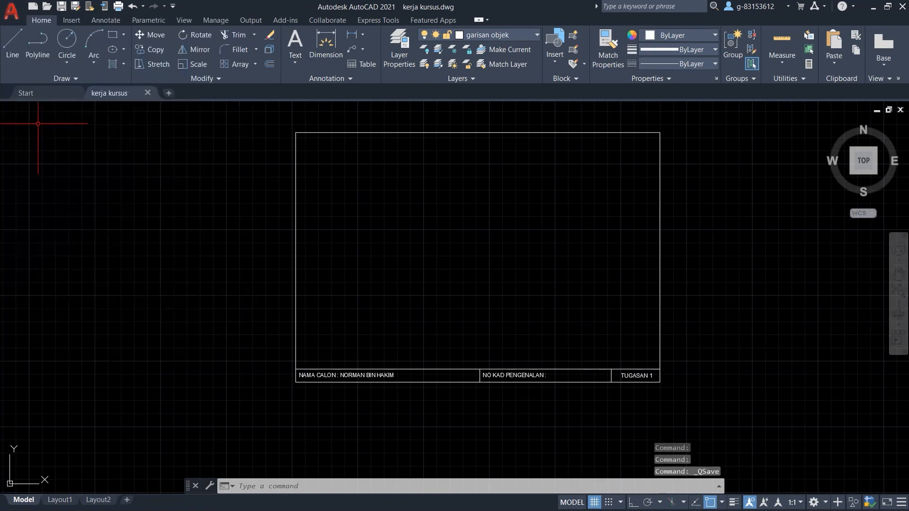